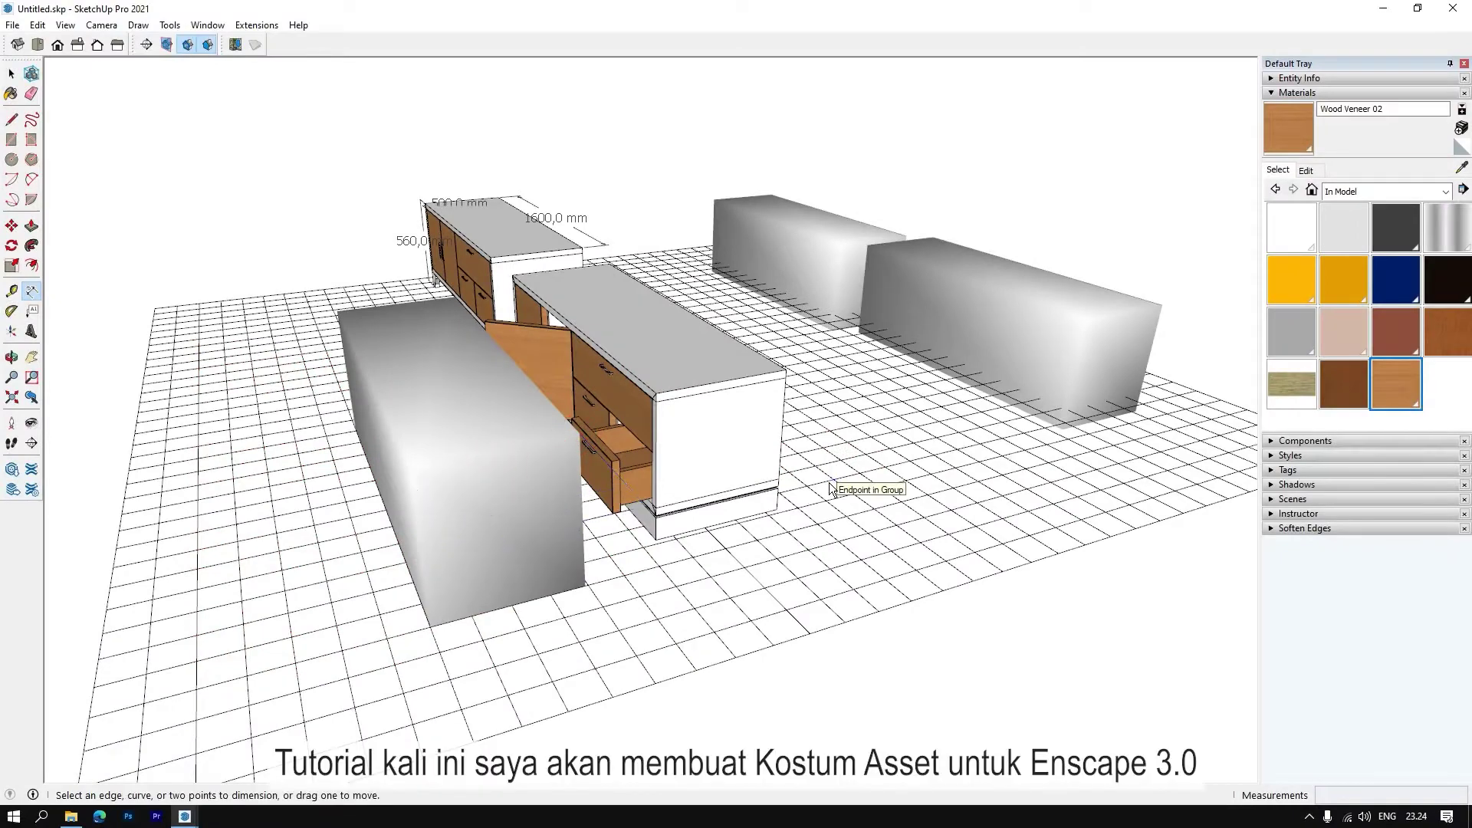
# Select the front grey box and launch Enscape's live render of the cabinet model
pyautogui.click(9, 75)
pyautogui.scroll(2, 397, 416)
pyautogui.click(397, 416)
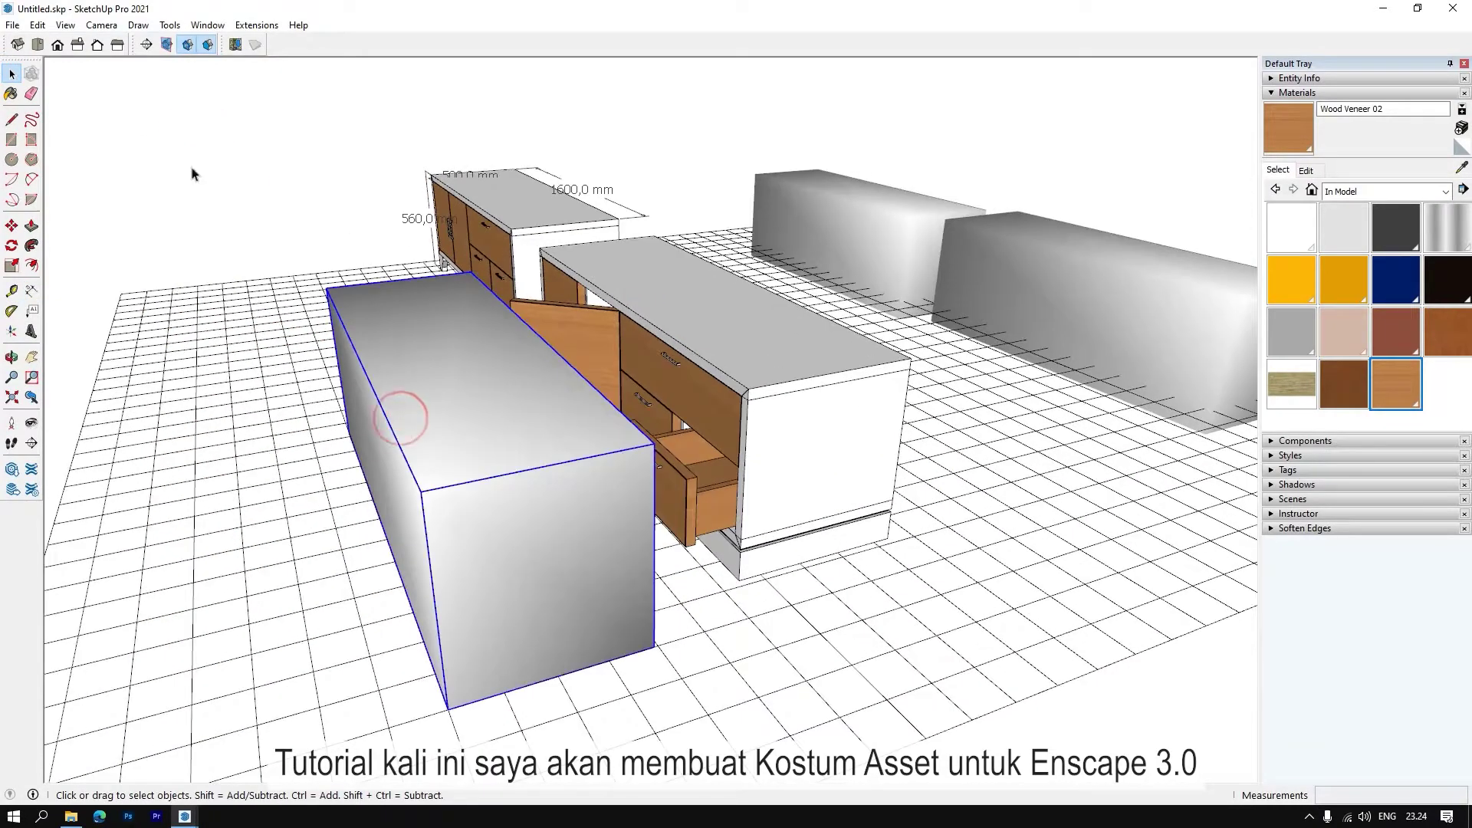
pyautogui.click(250, 24)
pyautogui.moveTo(301, 143)
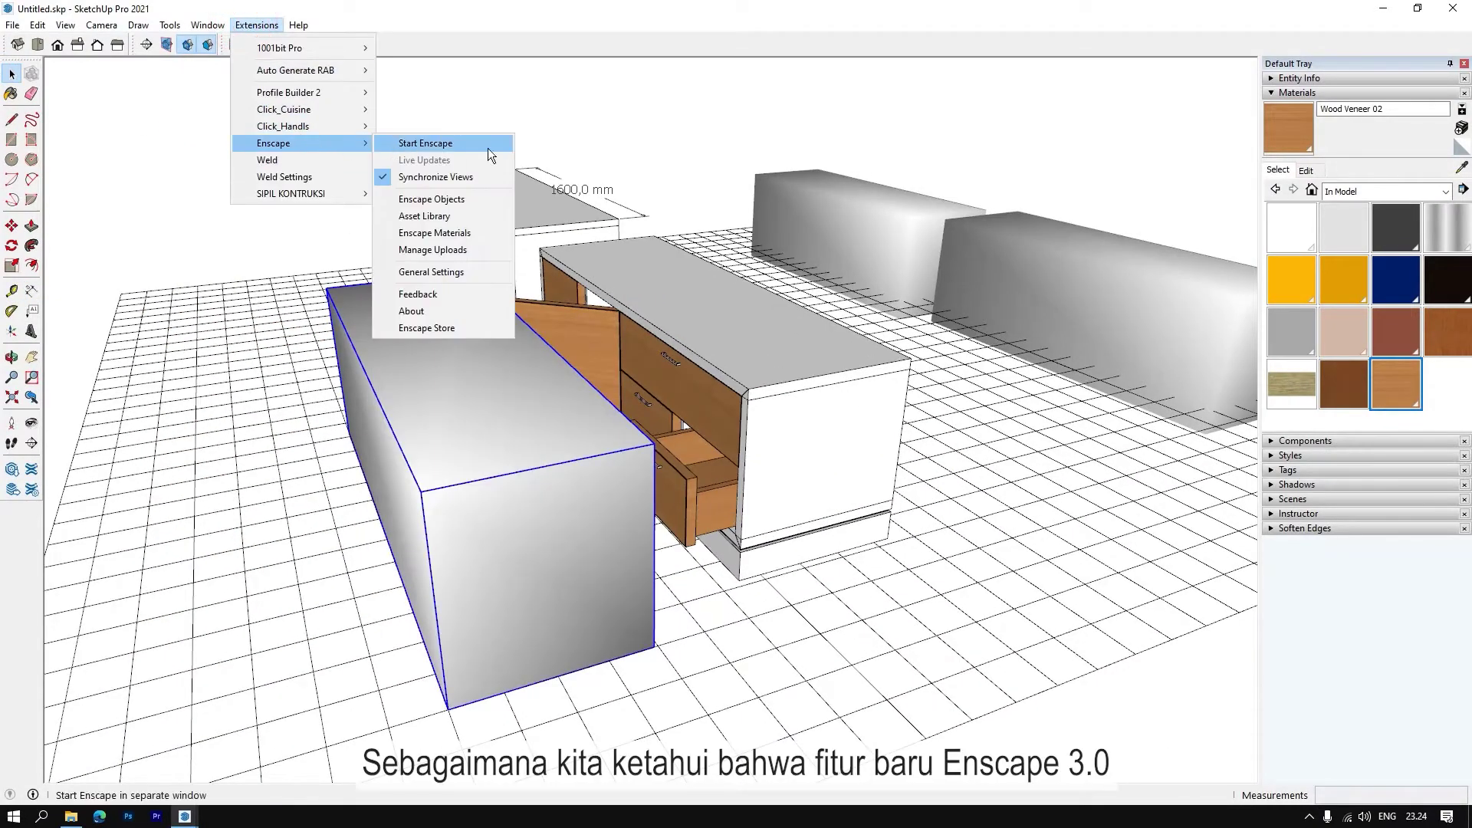
pyautogui.click(488, 148)
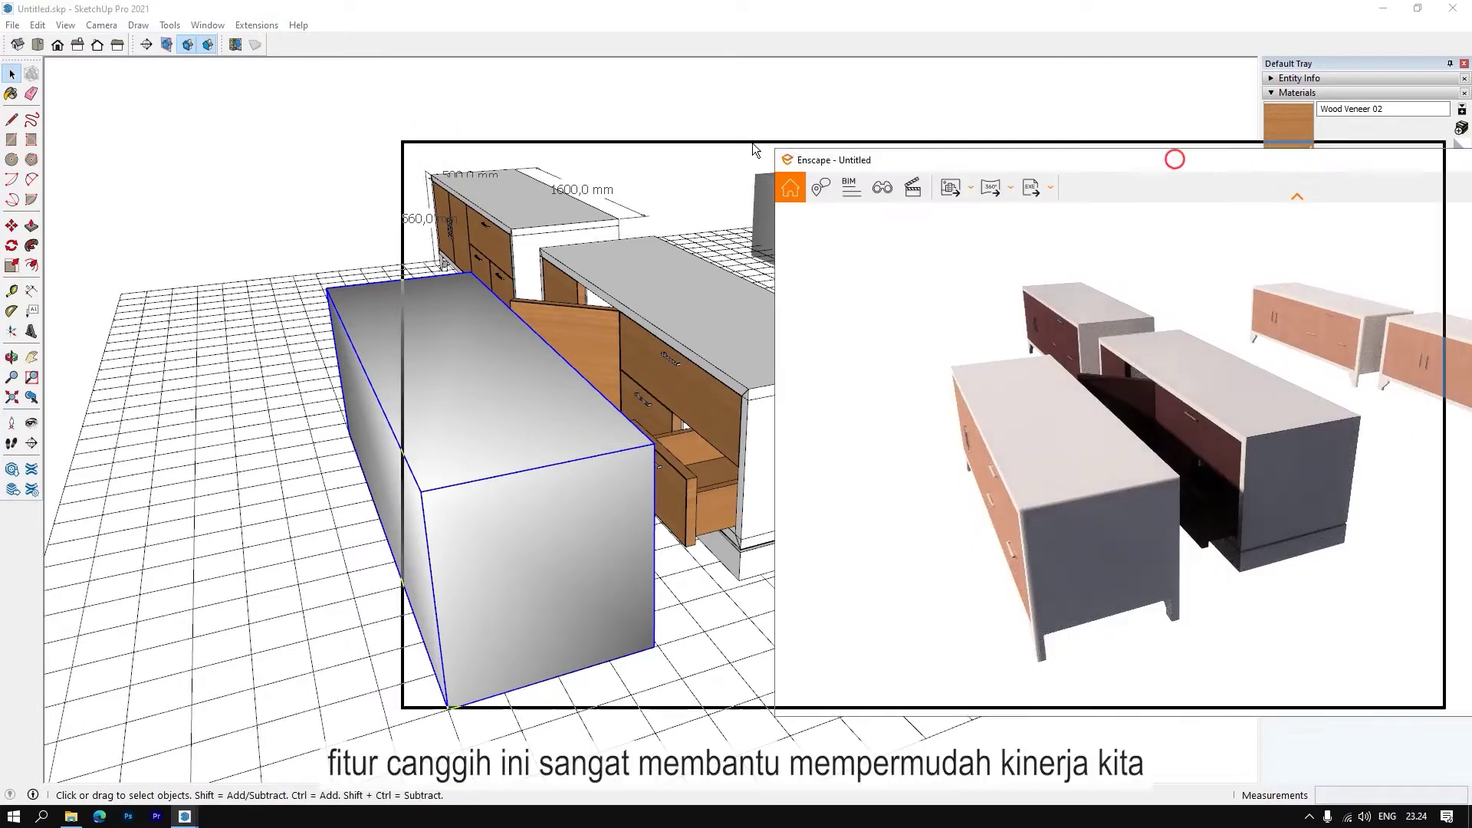
# Zoom and orbit the Enscape render camera around the benches, then back to a wide view
pyautogui.scroll(5, 513, 440)
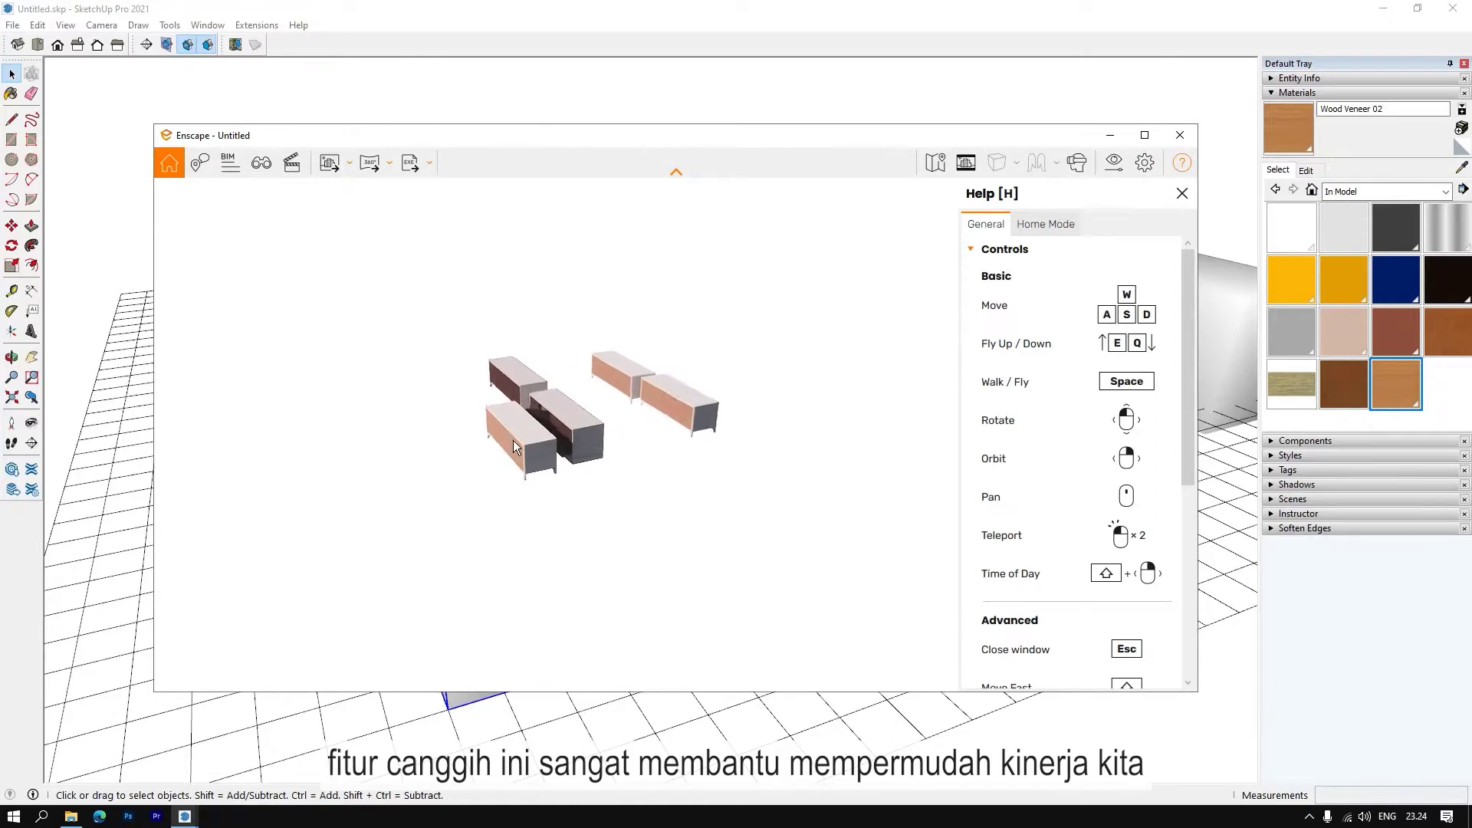
pyautogui.scroll(5, 513, 440)
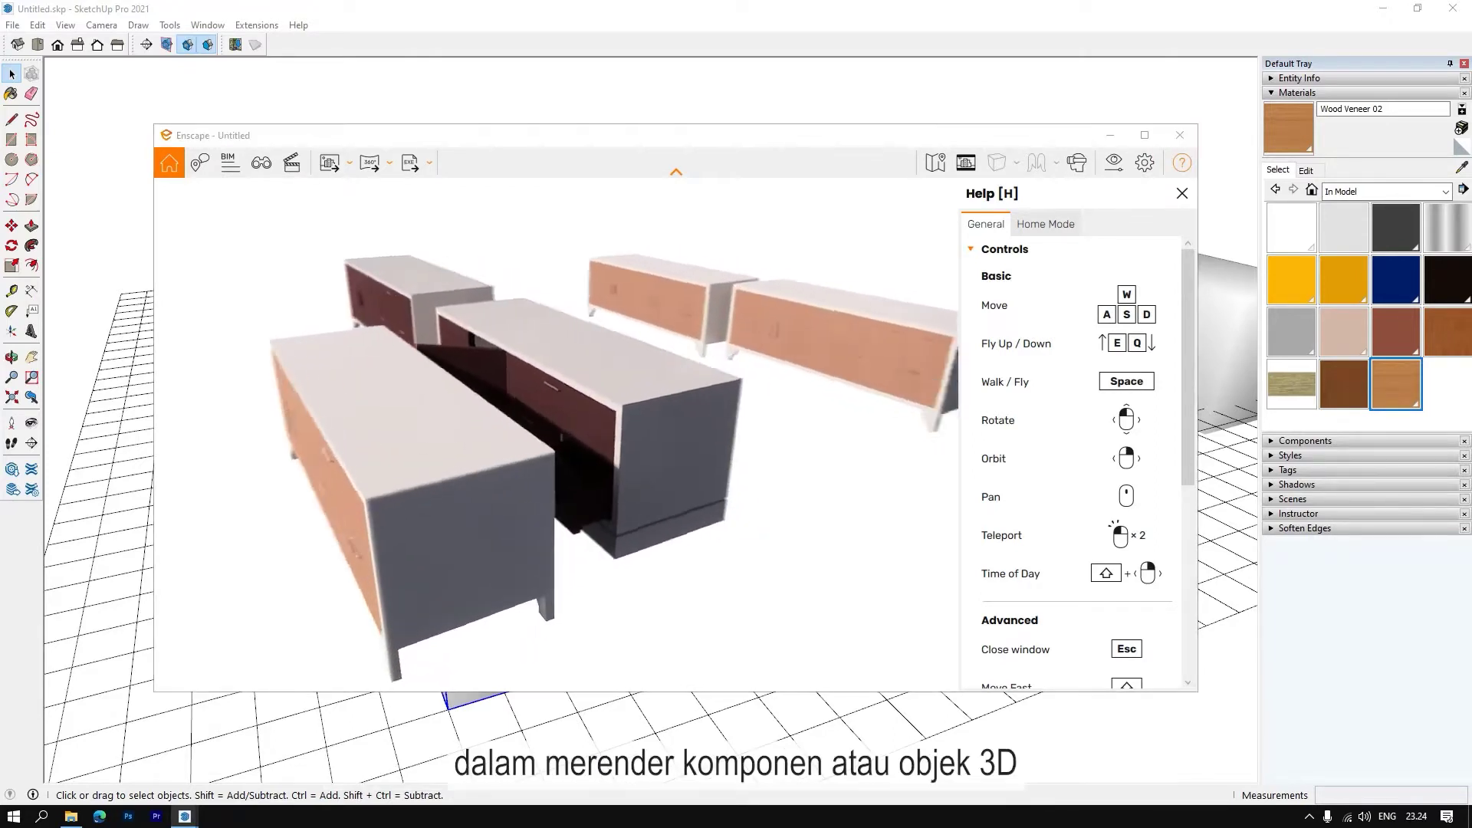
pyautogui.scroll(-5, 523, 493)
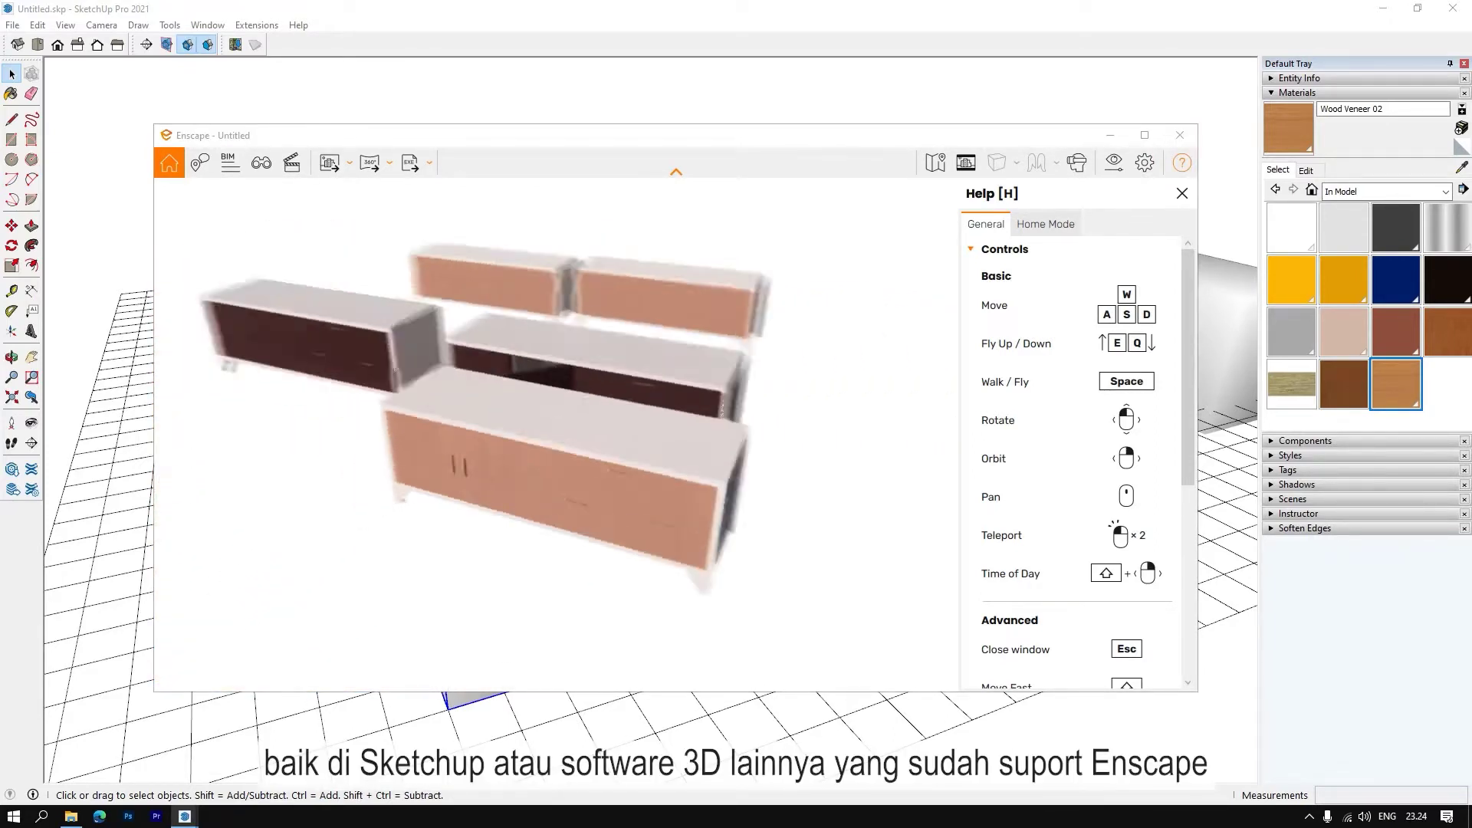
pyautogui.moveTo(523, 493)
pyautogui.mouseDown(button='right')
pyautogui.moveTo(583, 460)
pyautogui.moveTo(529, 457)
pyautogui.mouseUp(button='right')
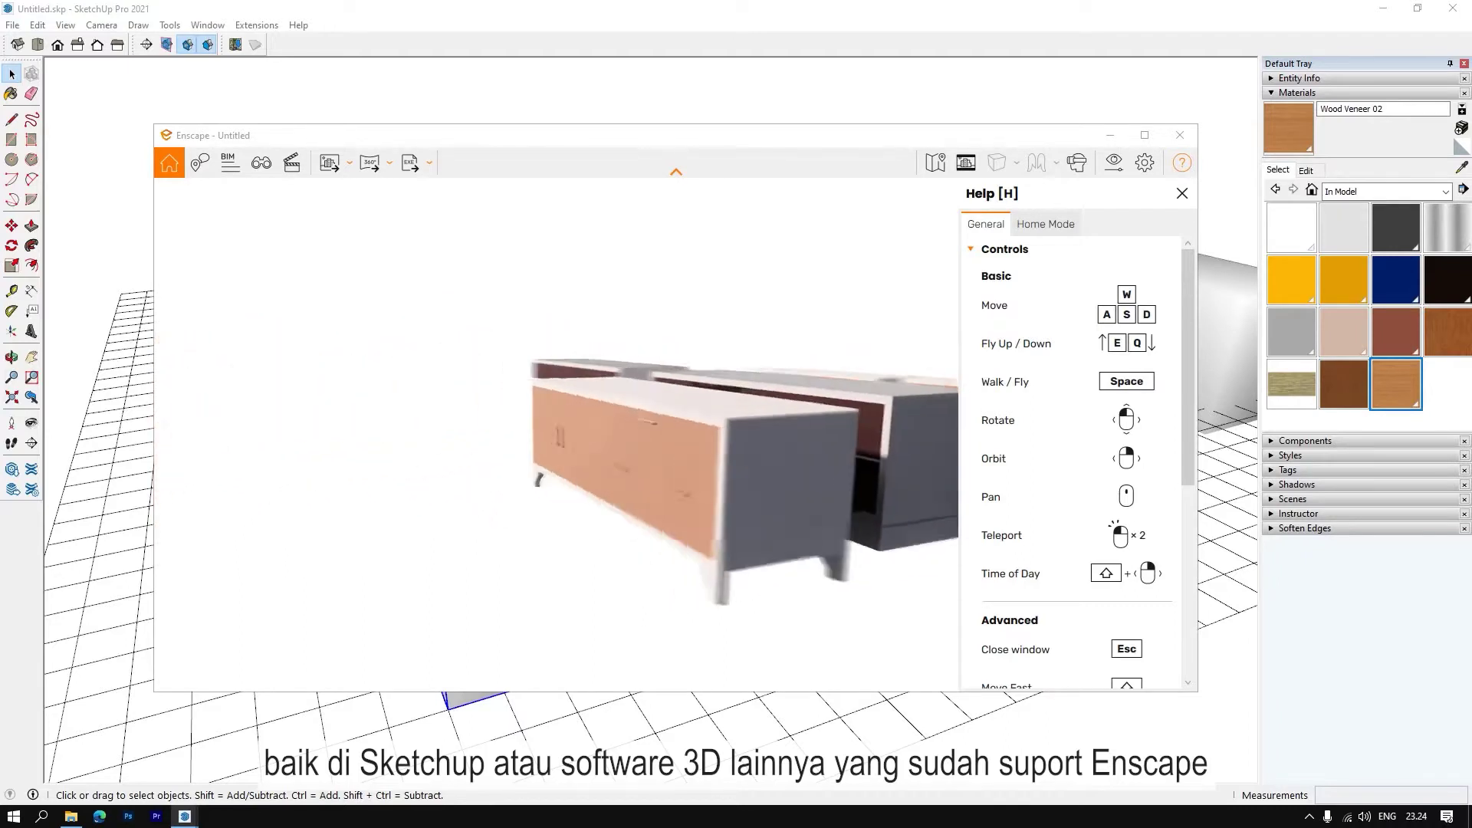
pyautogui.scroll(5, 529, 457)
pyautogui.scroll(-5, 529, 458)
pyautogui.moveTo(509, 558)
pyautogui.mouseDown(button='right')
pyautogui.moveTo(411, 339)
pyautogui.moveTo(345, 417)
pyautogui.mouseUp(button='right')
# Close the Enscape help panel, move the render window aside, and delete one grey box
pyautogui.moveTo(648, 126); pyautogui.dragTo(649, 123)
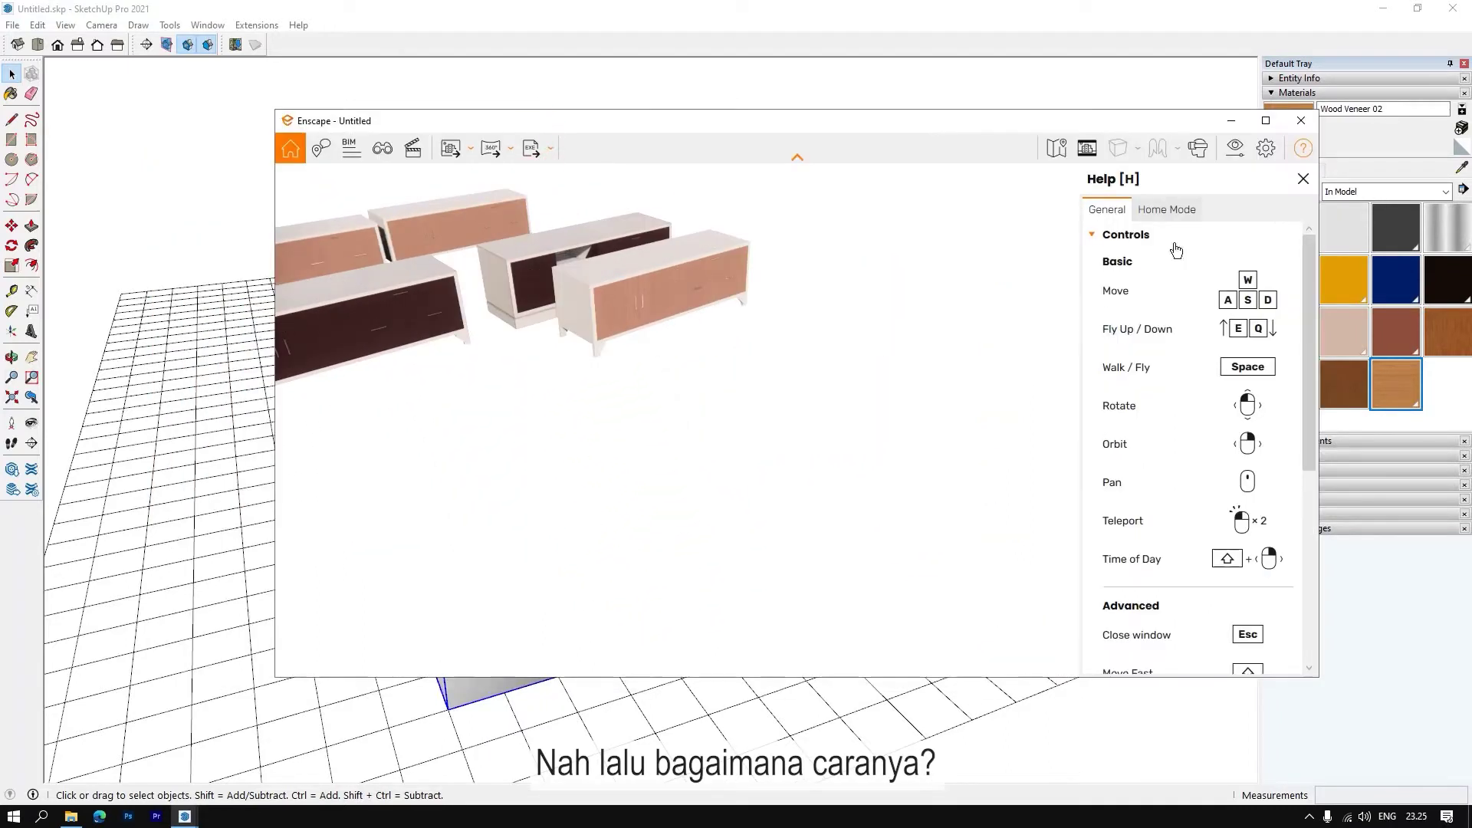
pyautogui.click(1302, 178)
pyautogui.moveTo(275, 391); pyautogui.dragTo(635, 391)
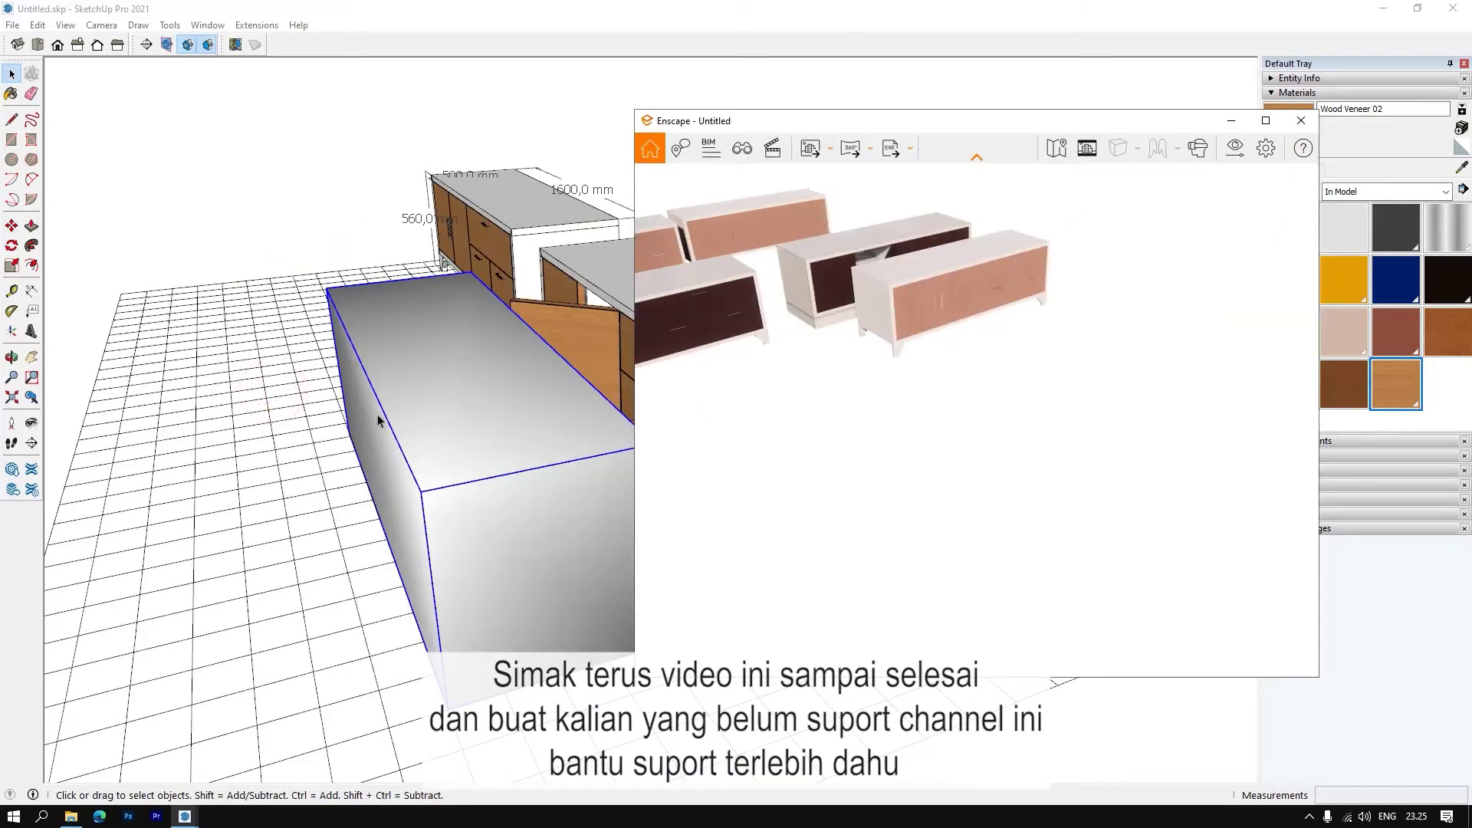
pyautogui.click(428, 411)
pyautogui.click(1082, 292)
pyautogui.press('Delete')
# Delete the two remaining grey boxes, leaving only the two cabinets
pyautogui.click(458, 477)
pyautogui.press('Delete')
pyautogui.scroll(-3, 320, 432)
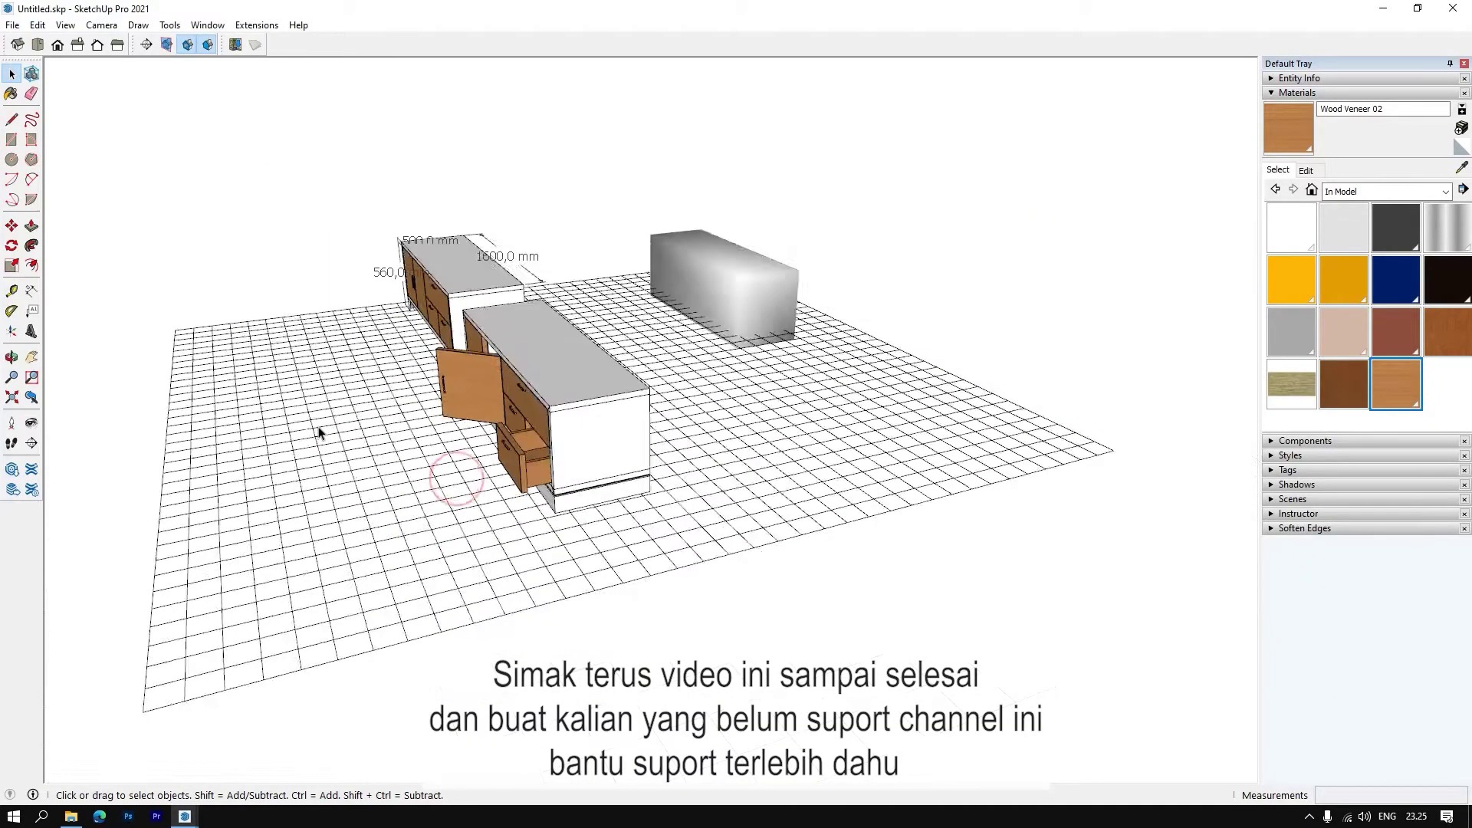
pyautogui.scroll(-1, 319, 432)
pyautogui.click(720, 286)
pyautogui.press('Delete')
pyautogui.click(185, 816)
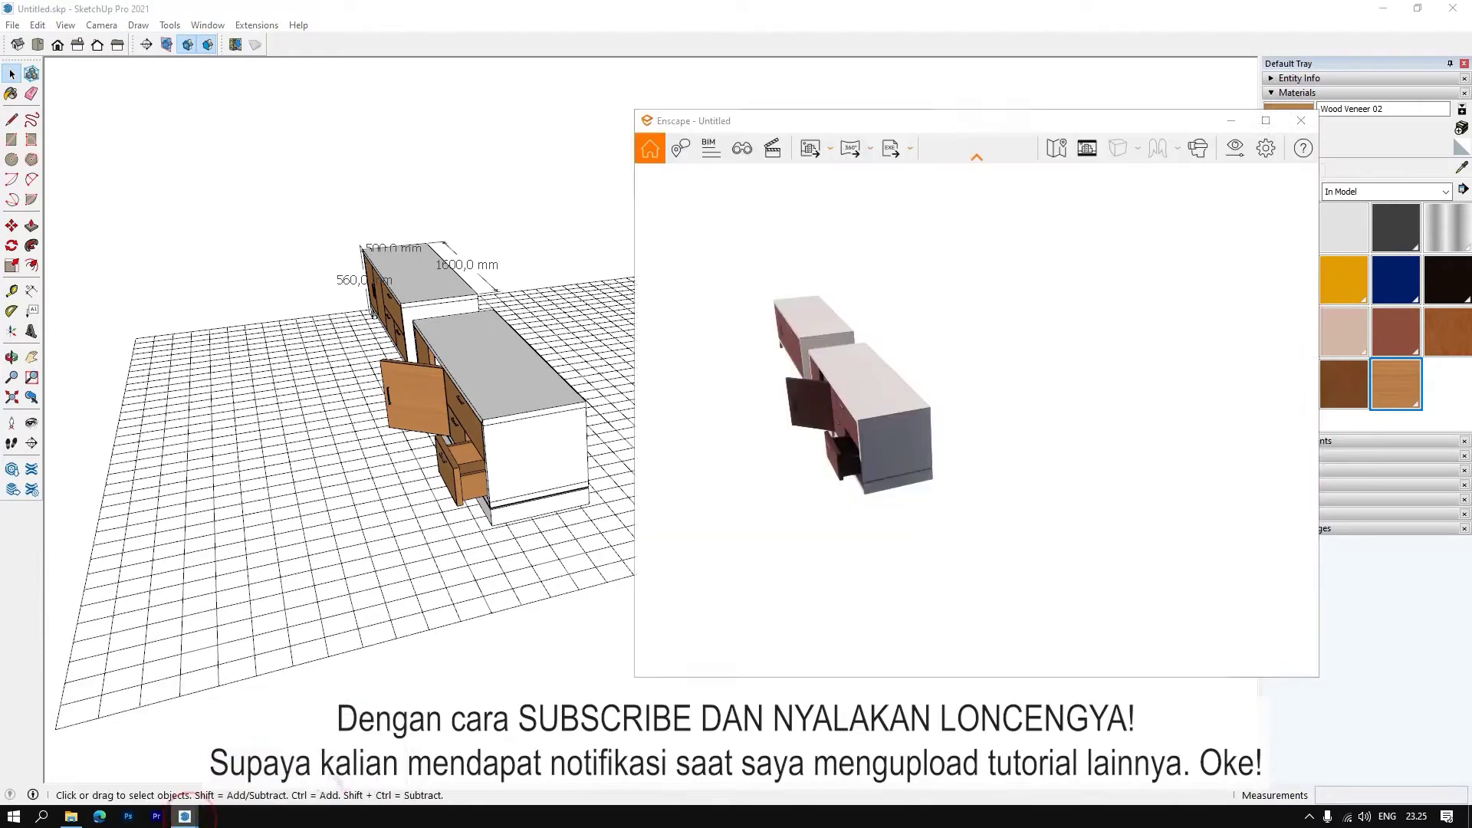
pyautogui.click(414, 395)
pyautogui.moveTo(308, 184); pyautogui.dragTo(648, 545)
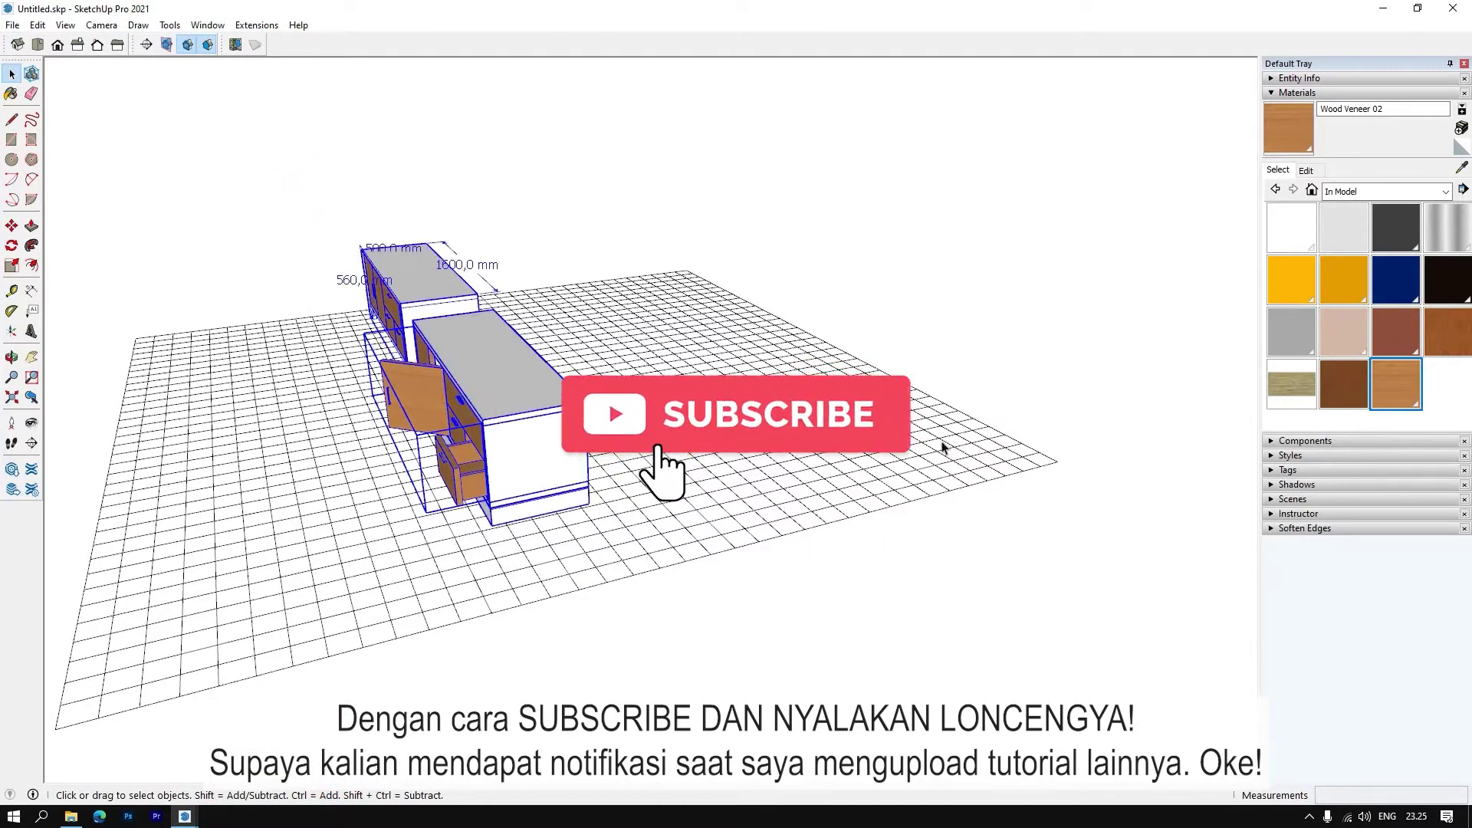
pyautogui.click(785, 625)
pyautogui.scroll(-2, 786, 625)
# Place the long counter custom asset in front of the cabinets and nudge it into position
pyautogui.click(227, 752)
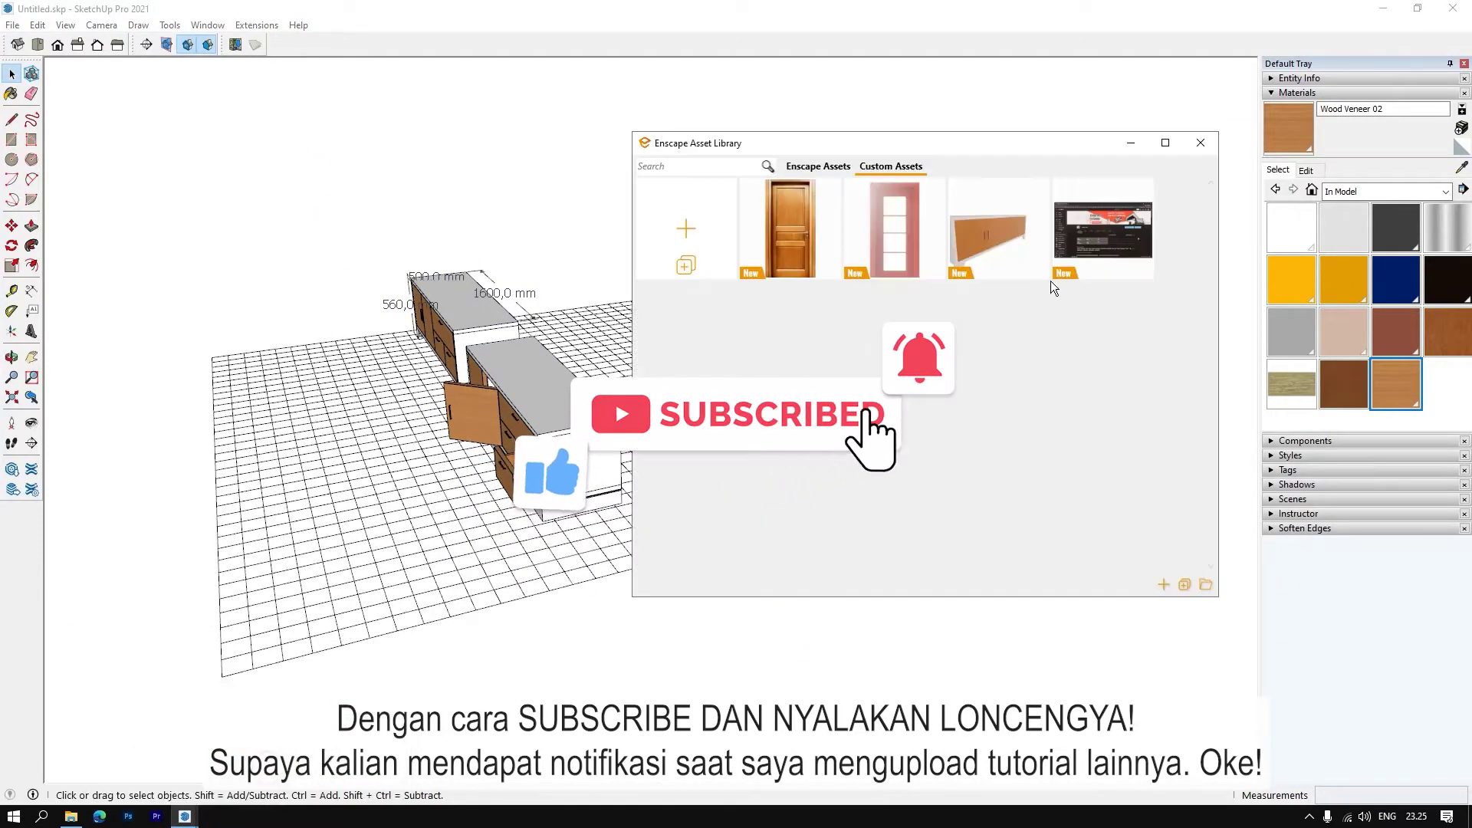
pyautogui.click(1012, 236)
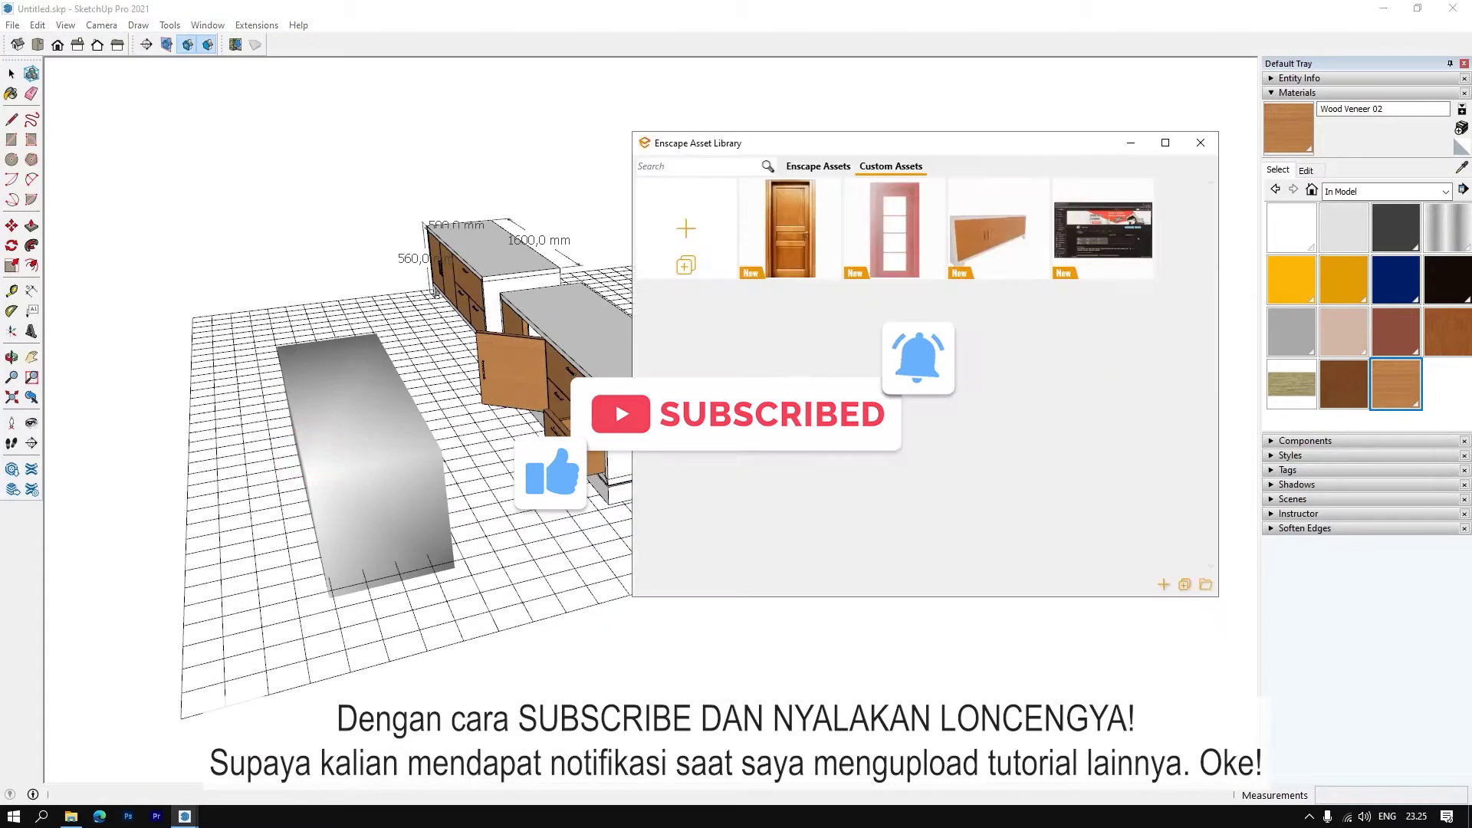
pyautogui.scroll(3, 322, 590)
pyautogui.click(329, 606)
pyautogui.click(12, 225)
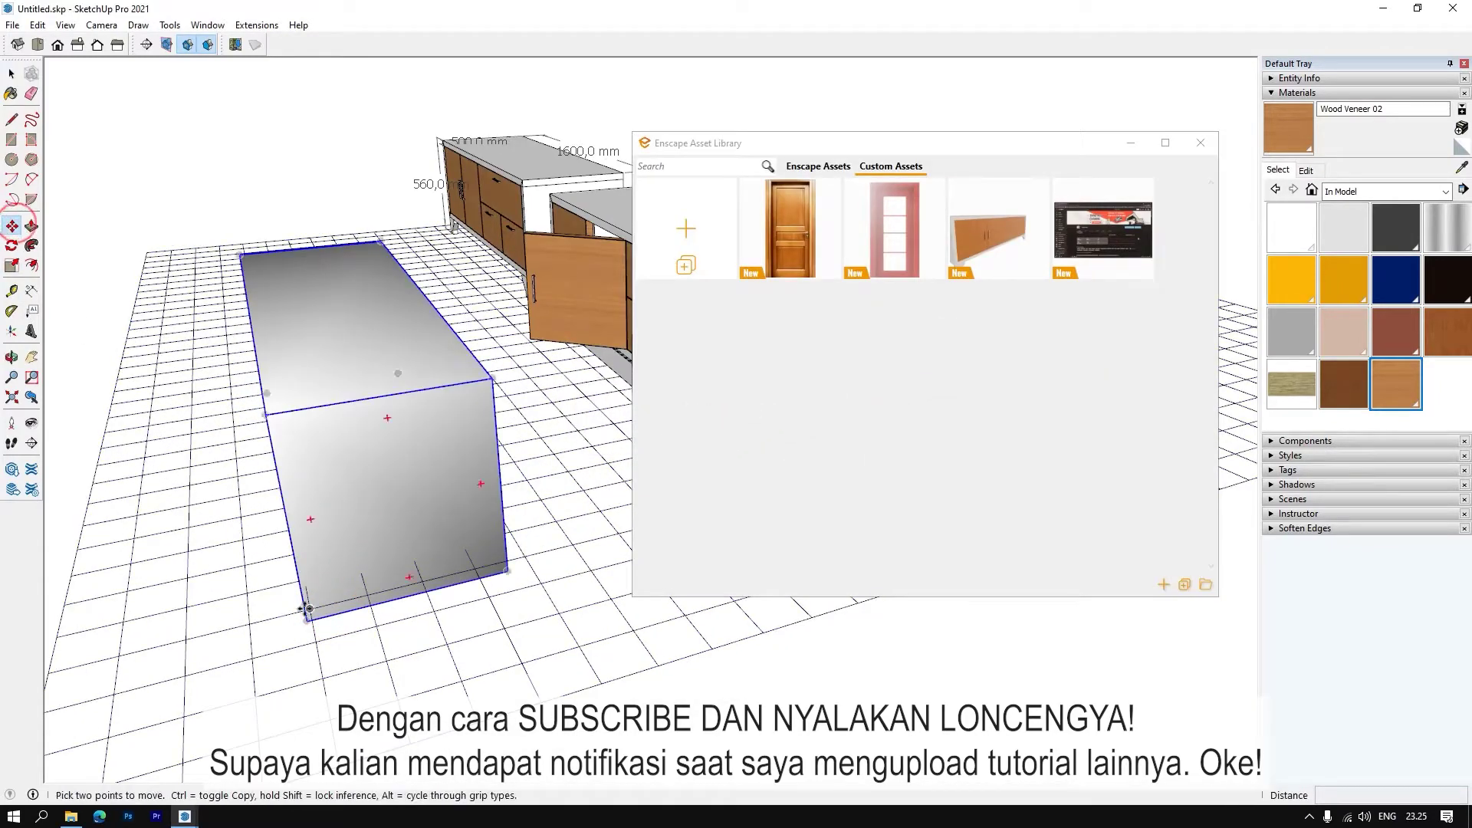
pyautogui.click(307, 618)
pyautogui.click(311, 609)
pyautogui.click(11, 358)
pyautogui.moveTo(409, 453); pyautogui.dragTo(345, 460)
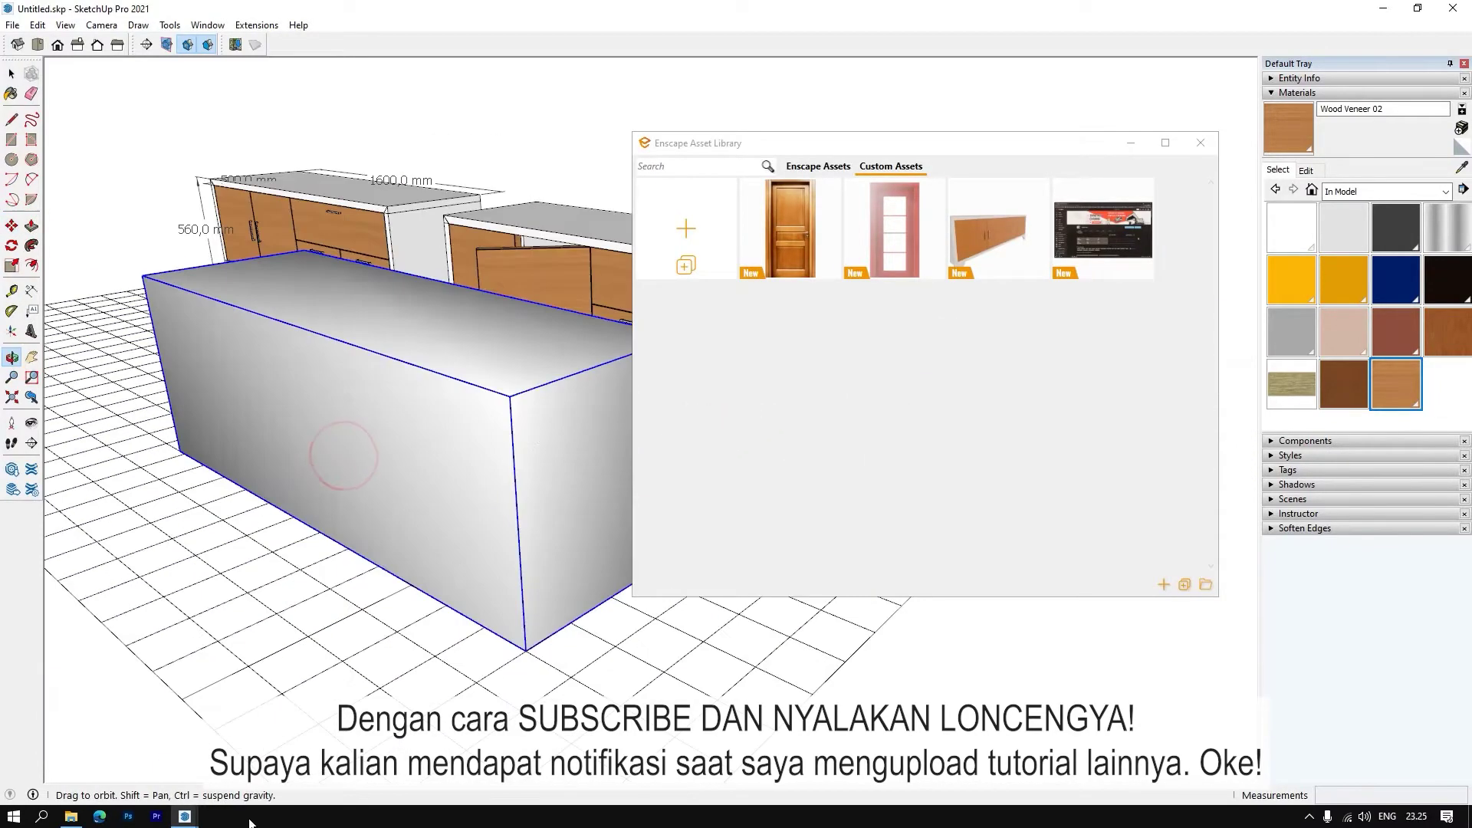
# Bring up the Enscape render window showing the two example TV cabinets
pyautogui.click(88, 748)
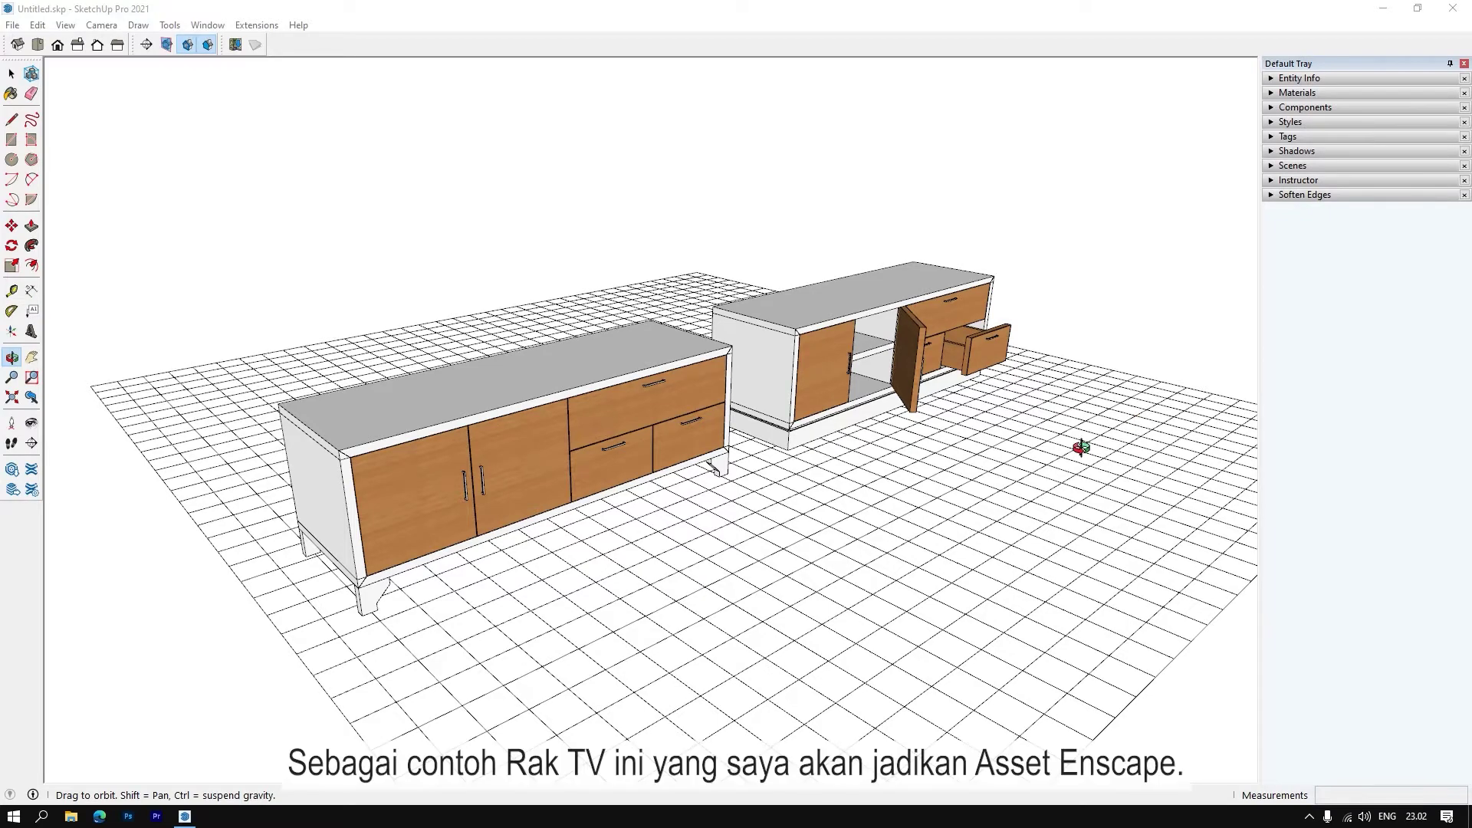
# Select the left cabinet's top and front, orbit to check, and cancel a premature Make Component
pyautogui.click(11, 75)
pyautogui.click(343, 153)
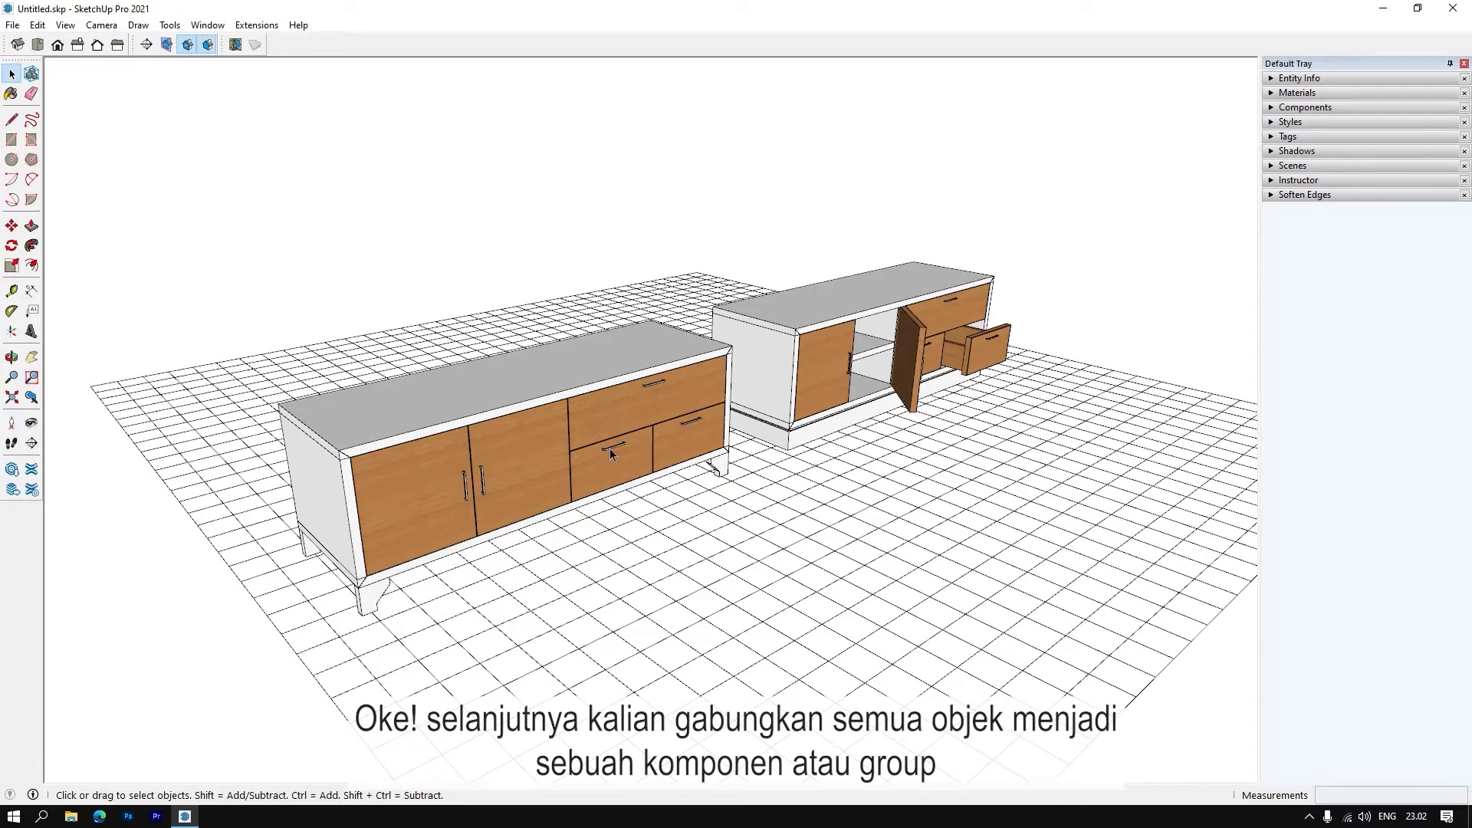
pyautogui.scroll(2, 483, 445)
pyautogui.click(428, 419)
pyautogui.click(349, 494)
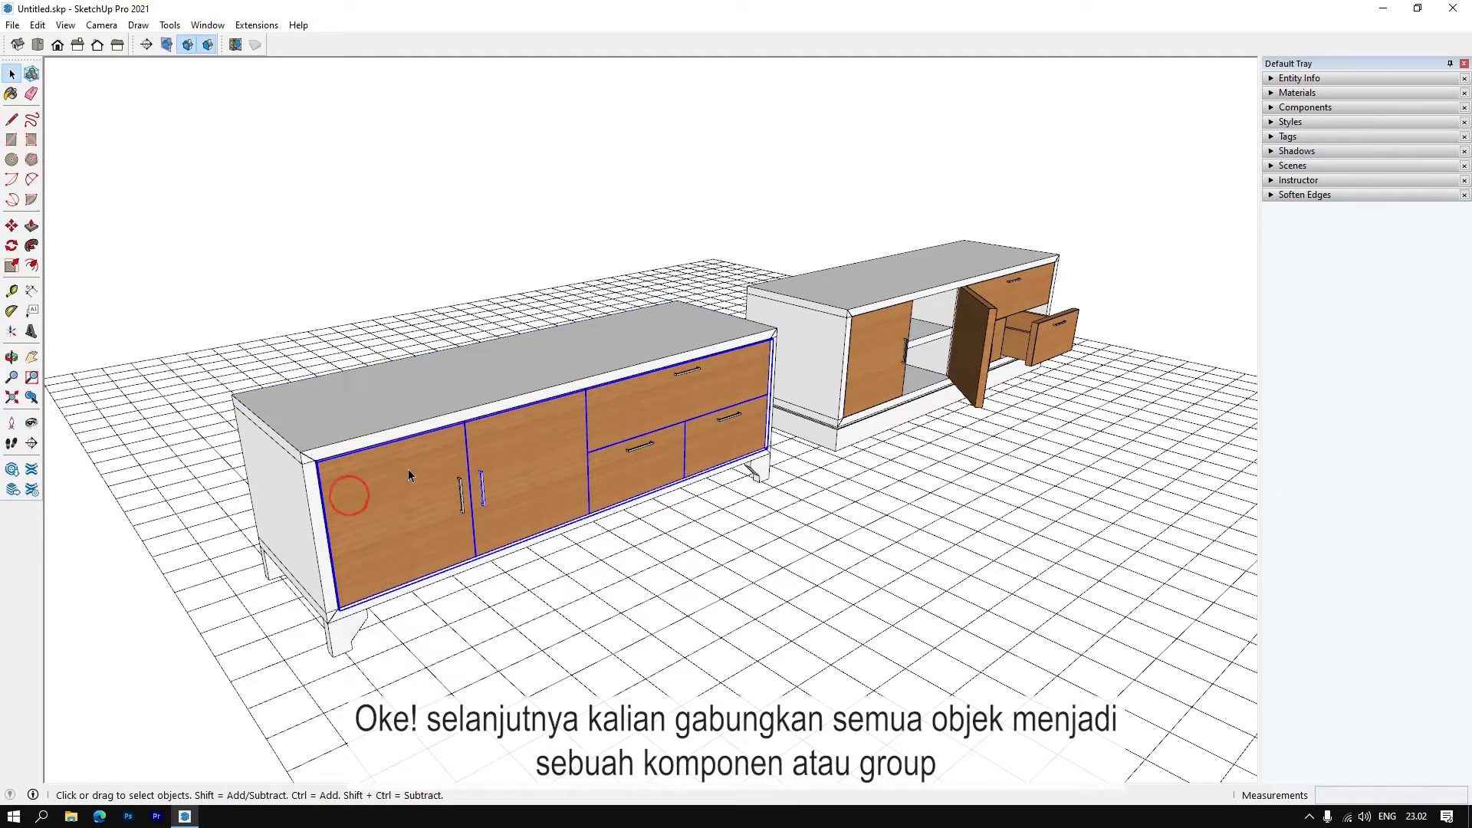
pyautogui.click(11, 357)
pyautogui.moveTo(674, 411); pyautogui.dragTo(700, 509)
pyautogui.moveTo(427, 483)
pyautogui.mouseDown()
pyautogui.moveTo(834, 515)
pyautogui.moveTo(1137, 608)
pyautogui.moveTo(499, 432)
pyautogui.mouseUp()
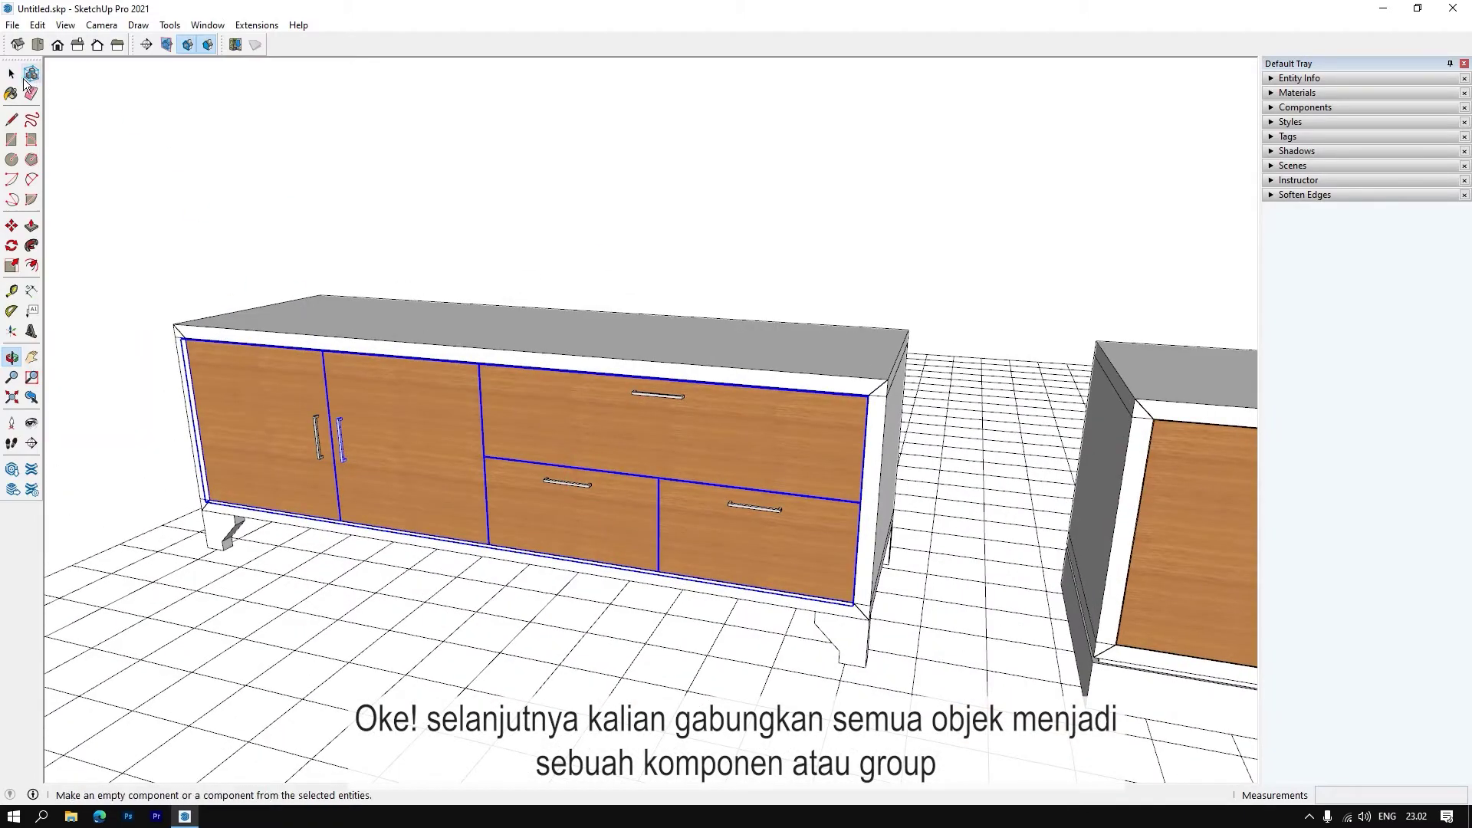
pyautogui.click(31, 73)
pyautogui.click(928, 559)
# Window-select the entire left cabinet and view it from the front-left
pyautogui.click(230, 236)
pyautogui.moveTo(108, 159); pyautogui.dragTo(998, 707)
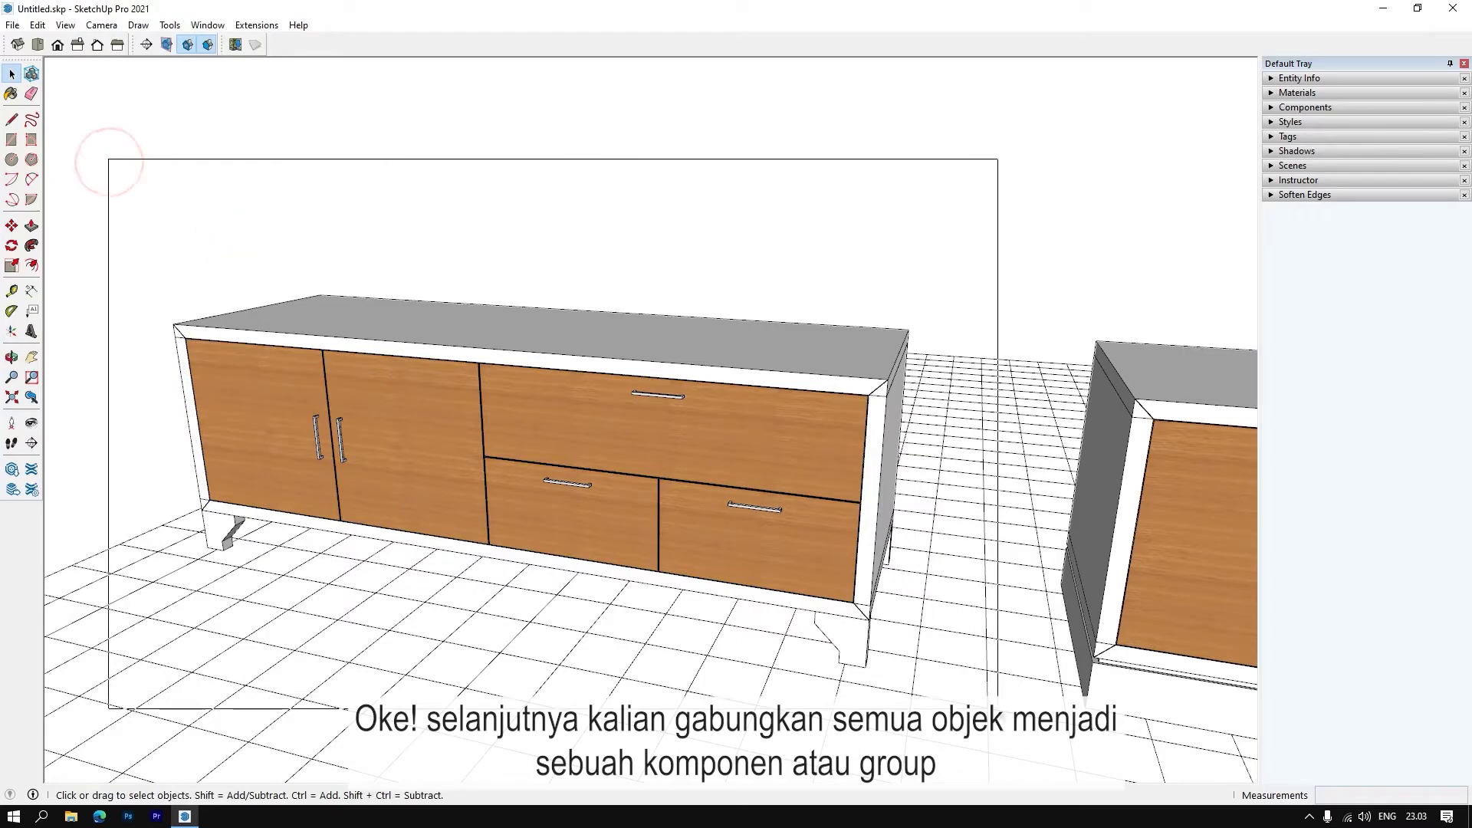
pyautogui.scroll(-2, 595, 549)
pyautogui.click(11, 357)
pyautogui.moveTo(332, 444); pyautogui.dragTo(817, 450)
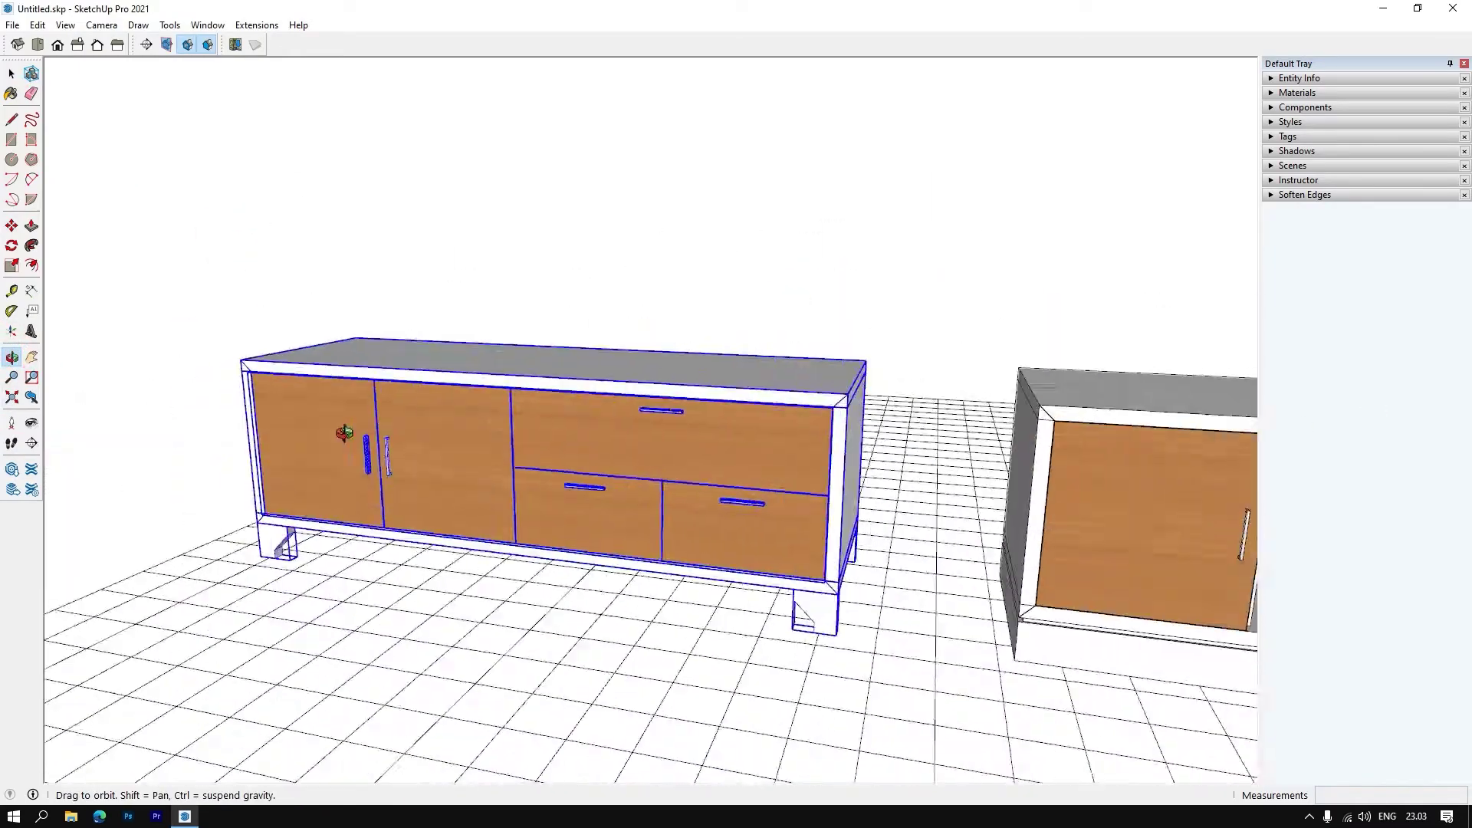
# Make the selected cabinet parts a component named rak_tv and confirm it selects as one object
pyautogui.press('space')
pyautogui.rightClick(409, 430)
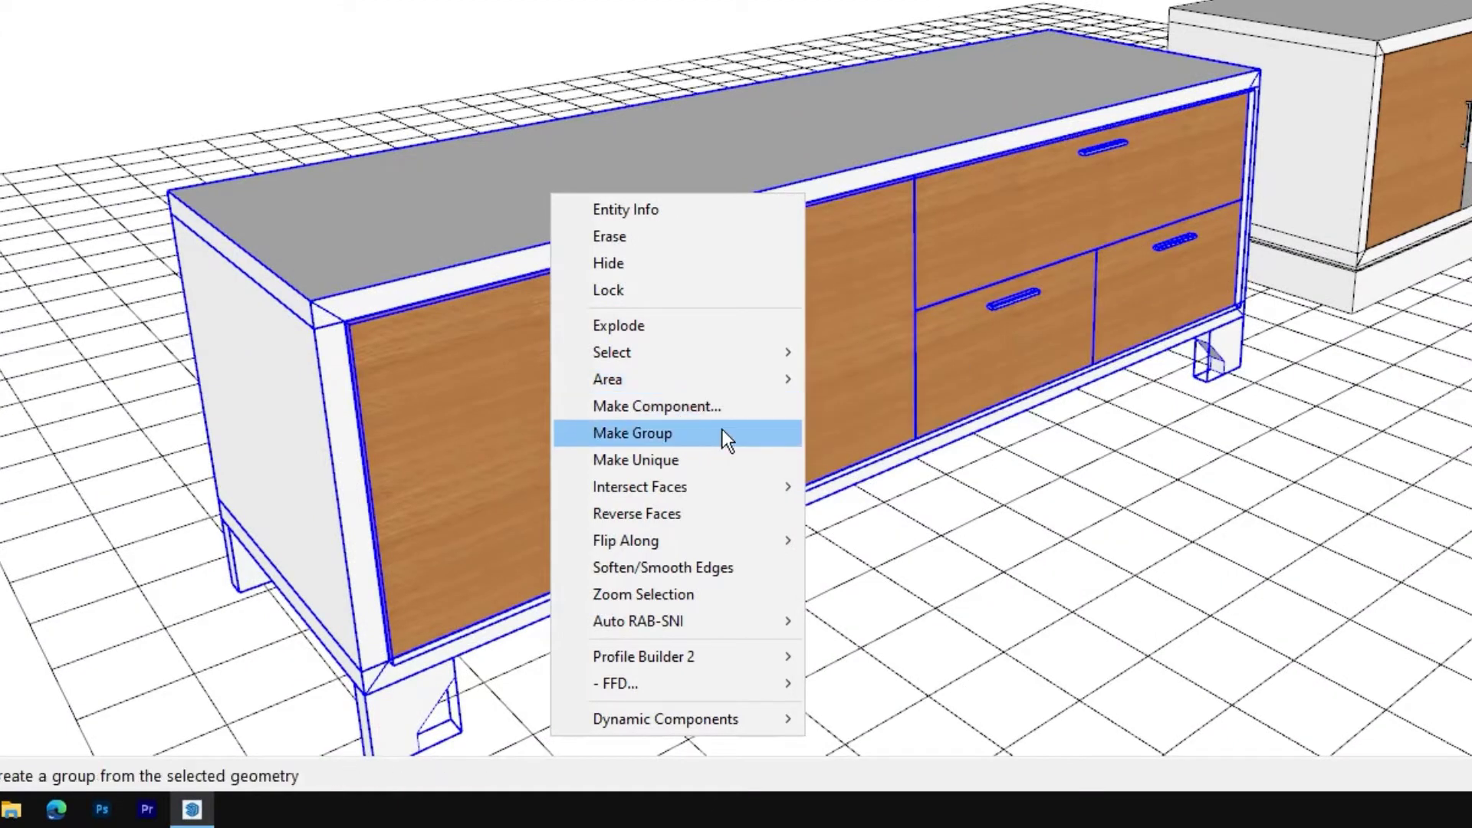
pyautogui.click(656, 407)
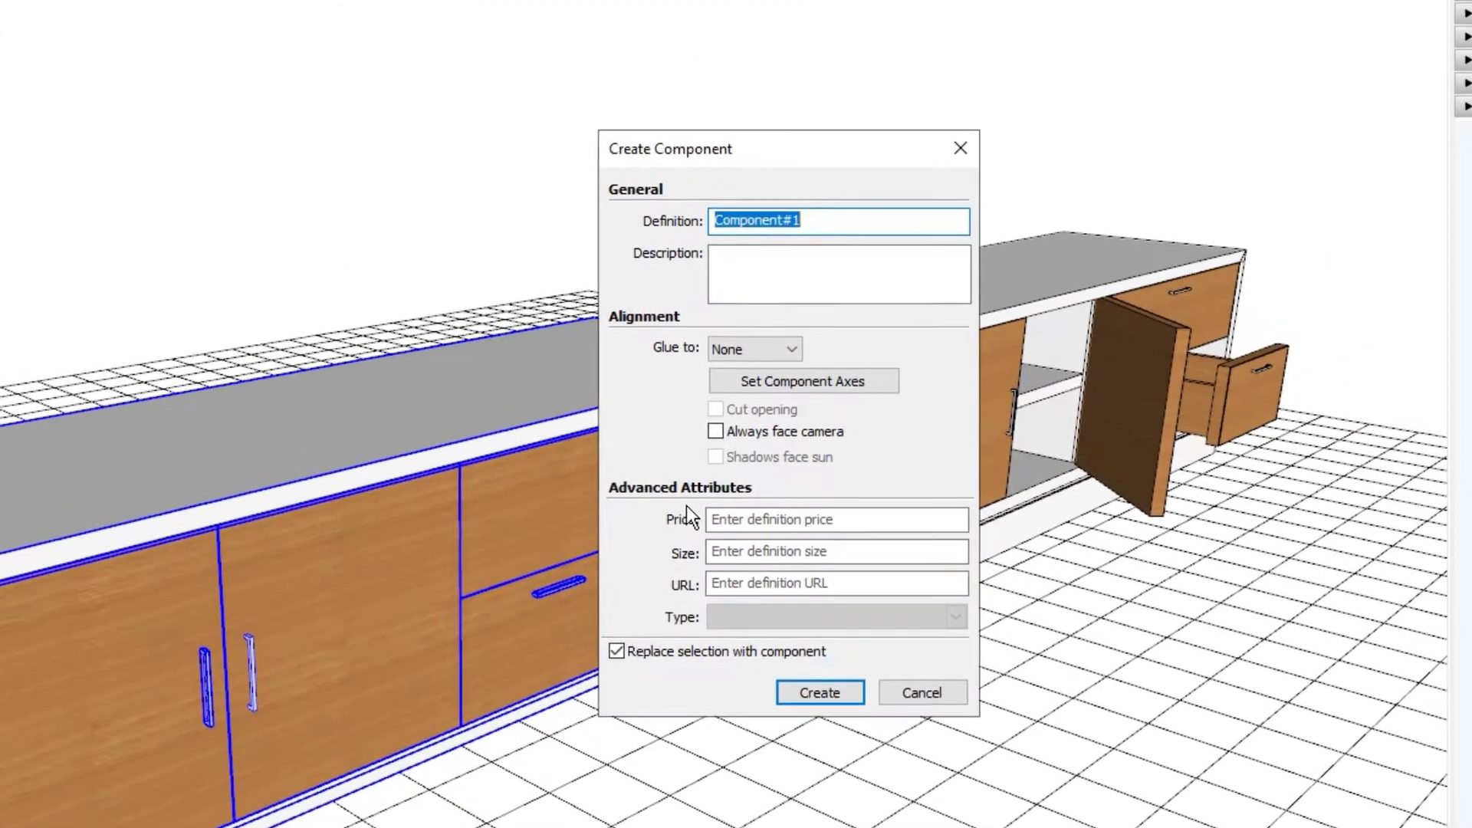
pyautogui.write('rak_tv')
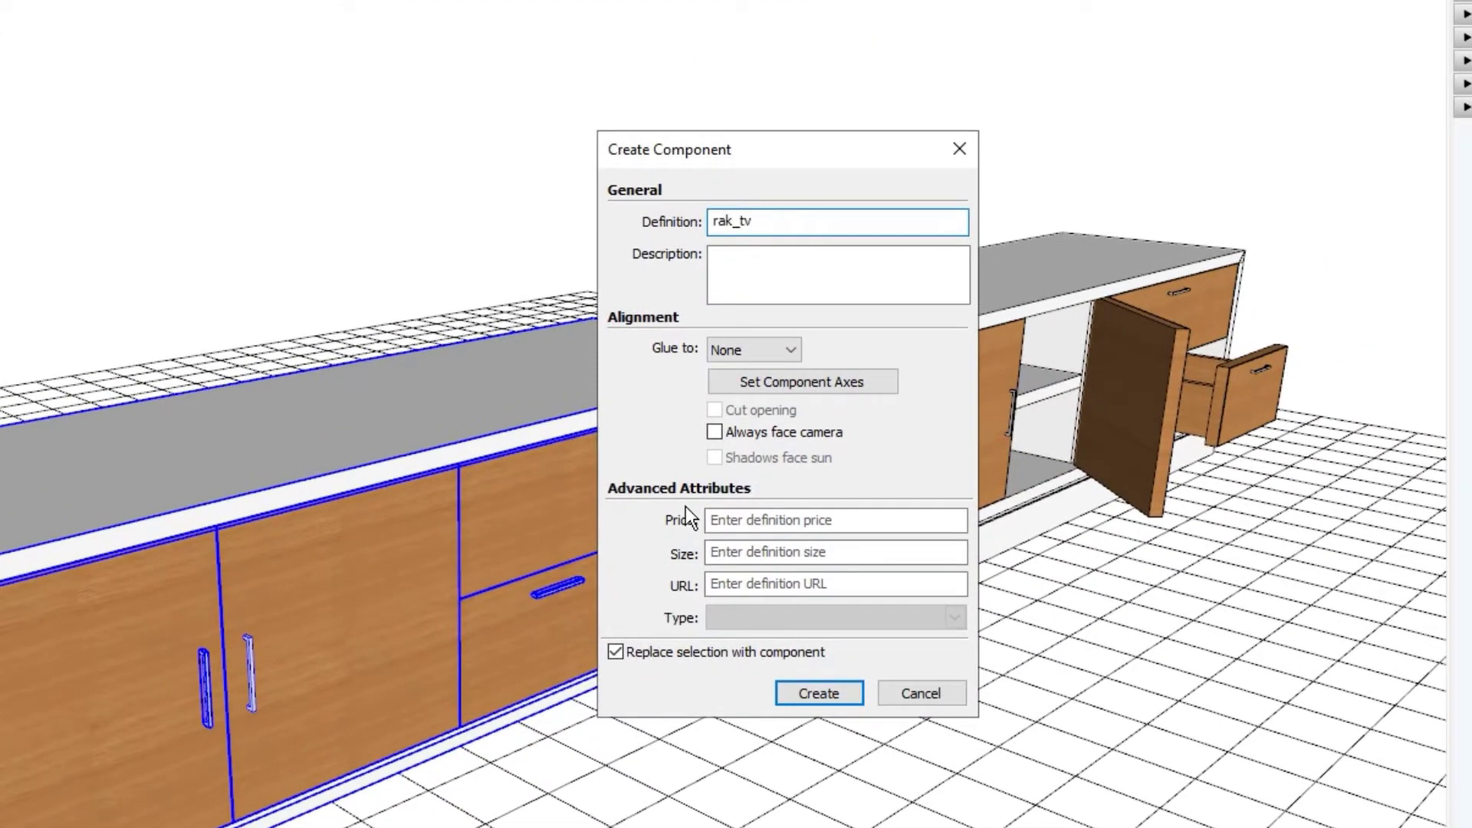
pyautogui.click(819, 693)
pyautogui.click(361, 251)
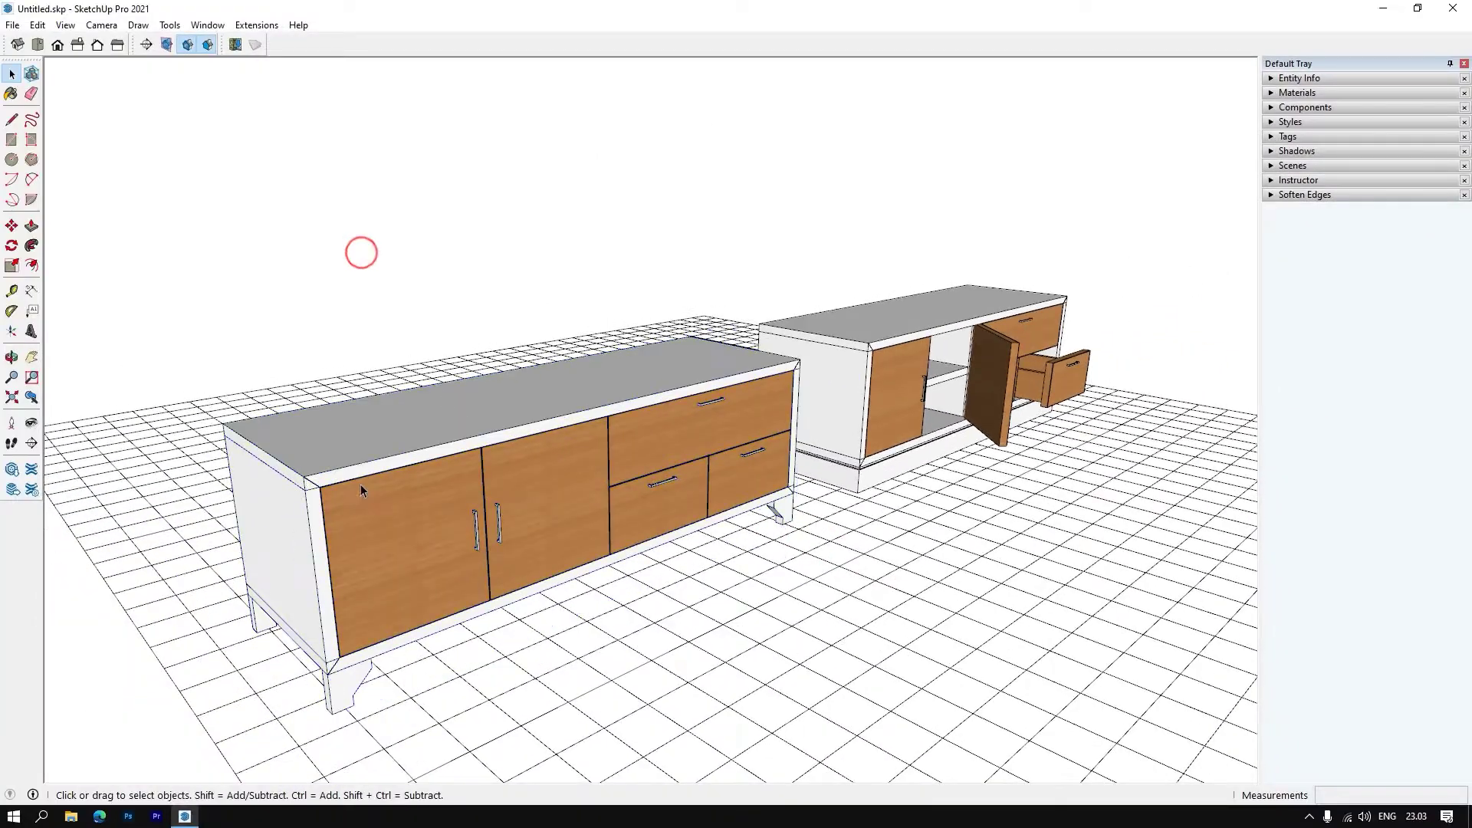
pyautogui.click(557, 393)
pyautogui.click(430, 260)
pyautogui.moveTo(255, 466)
pyautogui.mouseDown(button='middle')
pyautogui.moveTo(419, 505)
pyautogui.moveTo(299, 385)
pyautogui.mouseUp(button='middle')
# Add the 1600 mm length dimension above the cabinet's back top edge
pyautogui.click(31, 292)
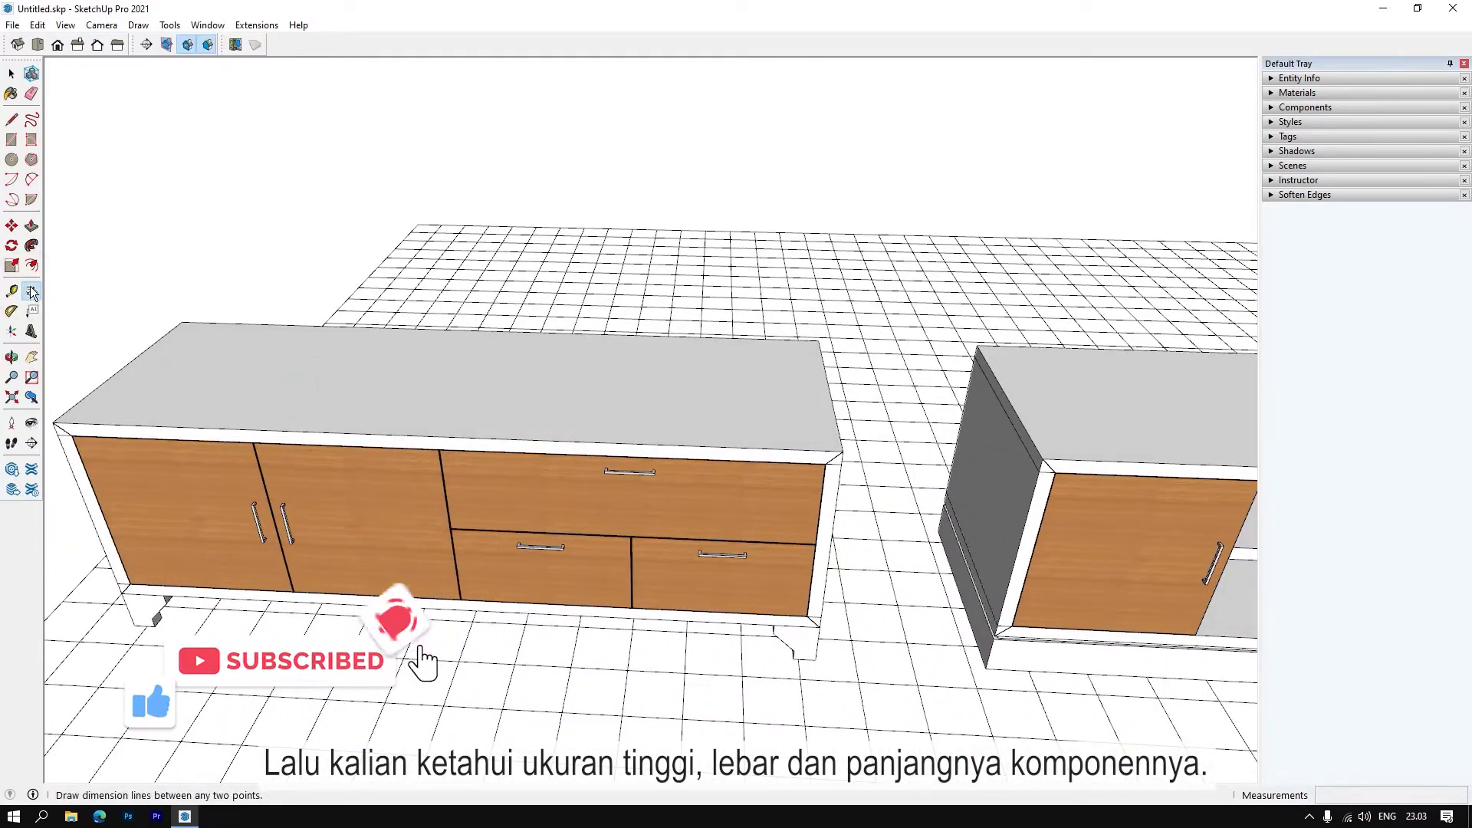
pyautogui.click(817, 342)
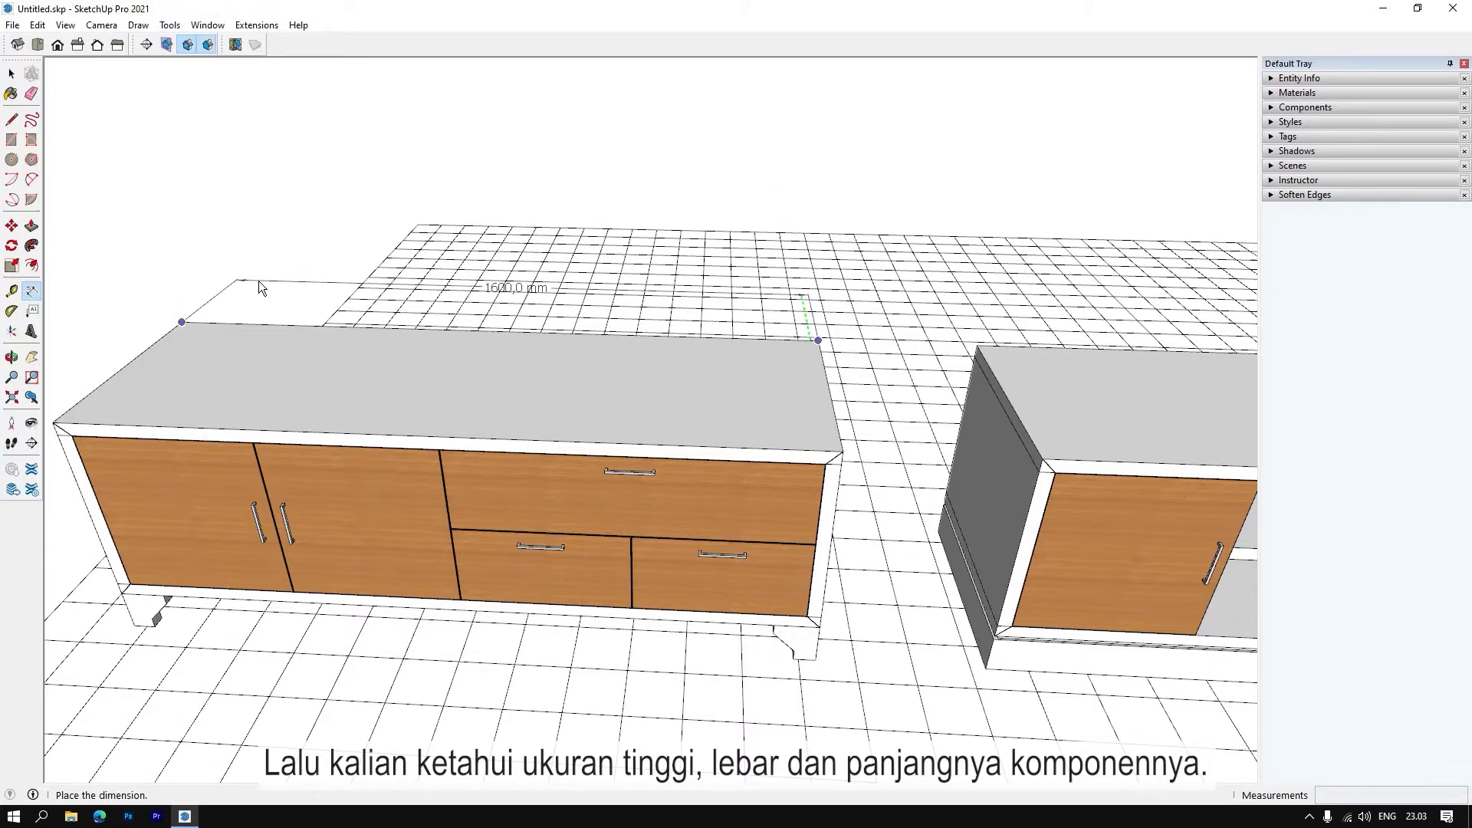
pyautogui.click(233, 302)
pyautogui.click(179, 322)
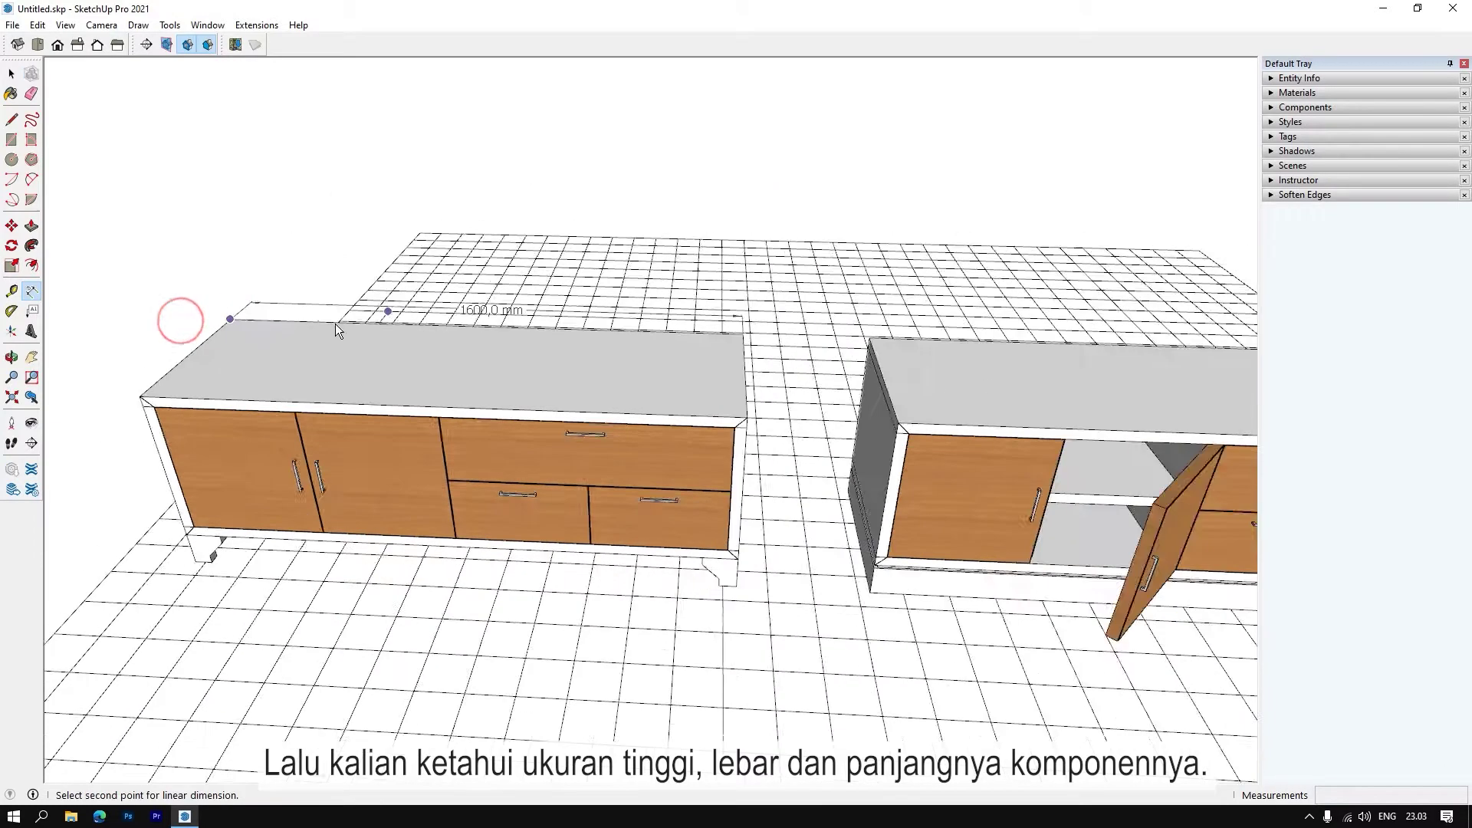
pyautogui.scroll(2, 223, 320)
pyautogui.scroll(2, 184, 341)
pyautogui.scroll(1, 164, 368)
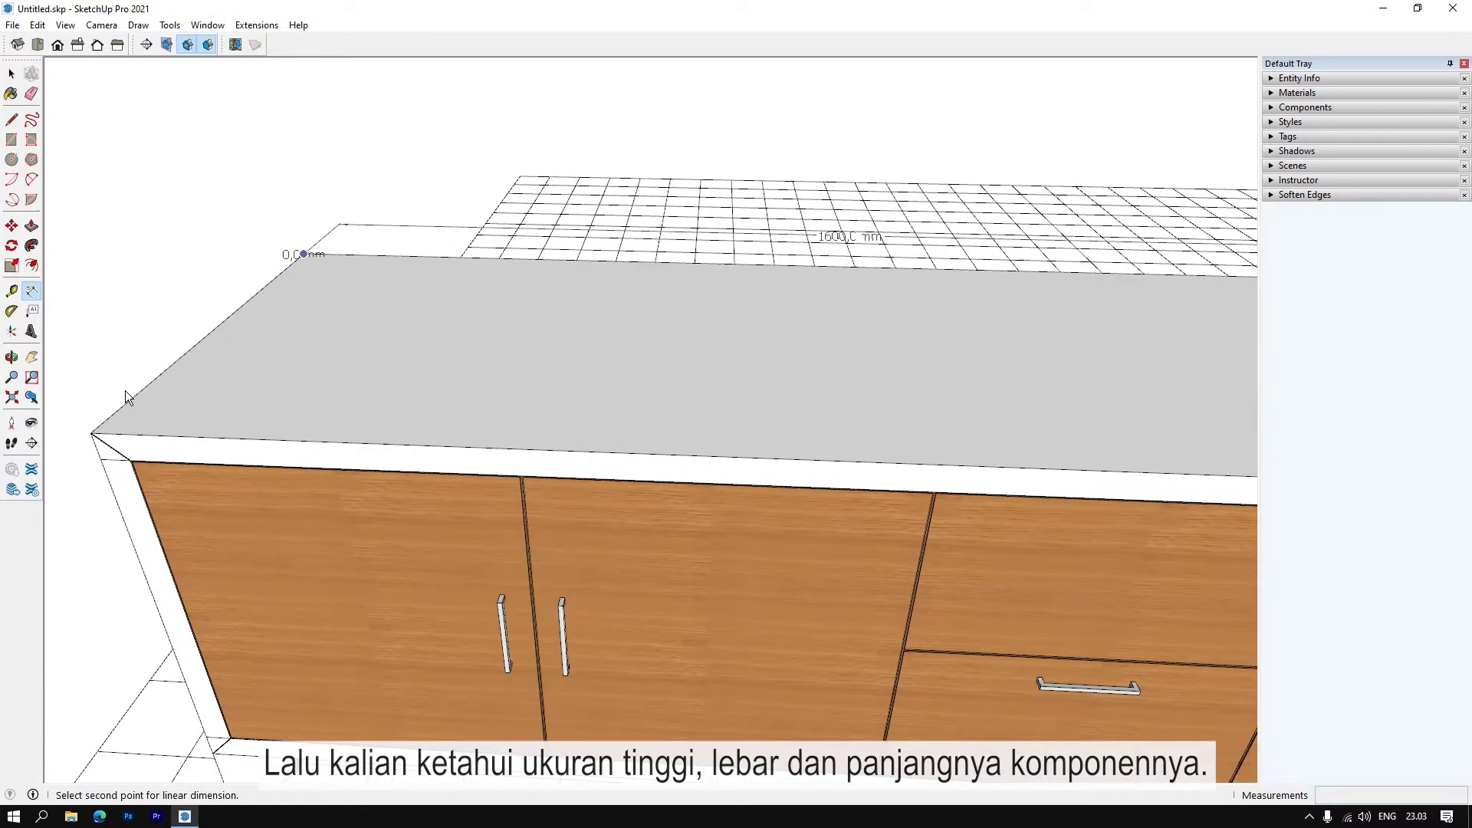
pyautogui.press('Escape')
pyautogui.scroll(-1, 483, 378)
pyautogui.scroll(1, 325, 433)
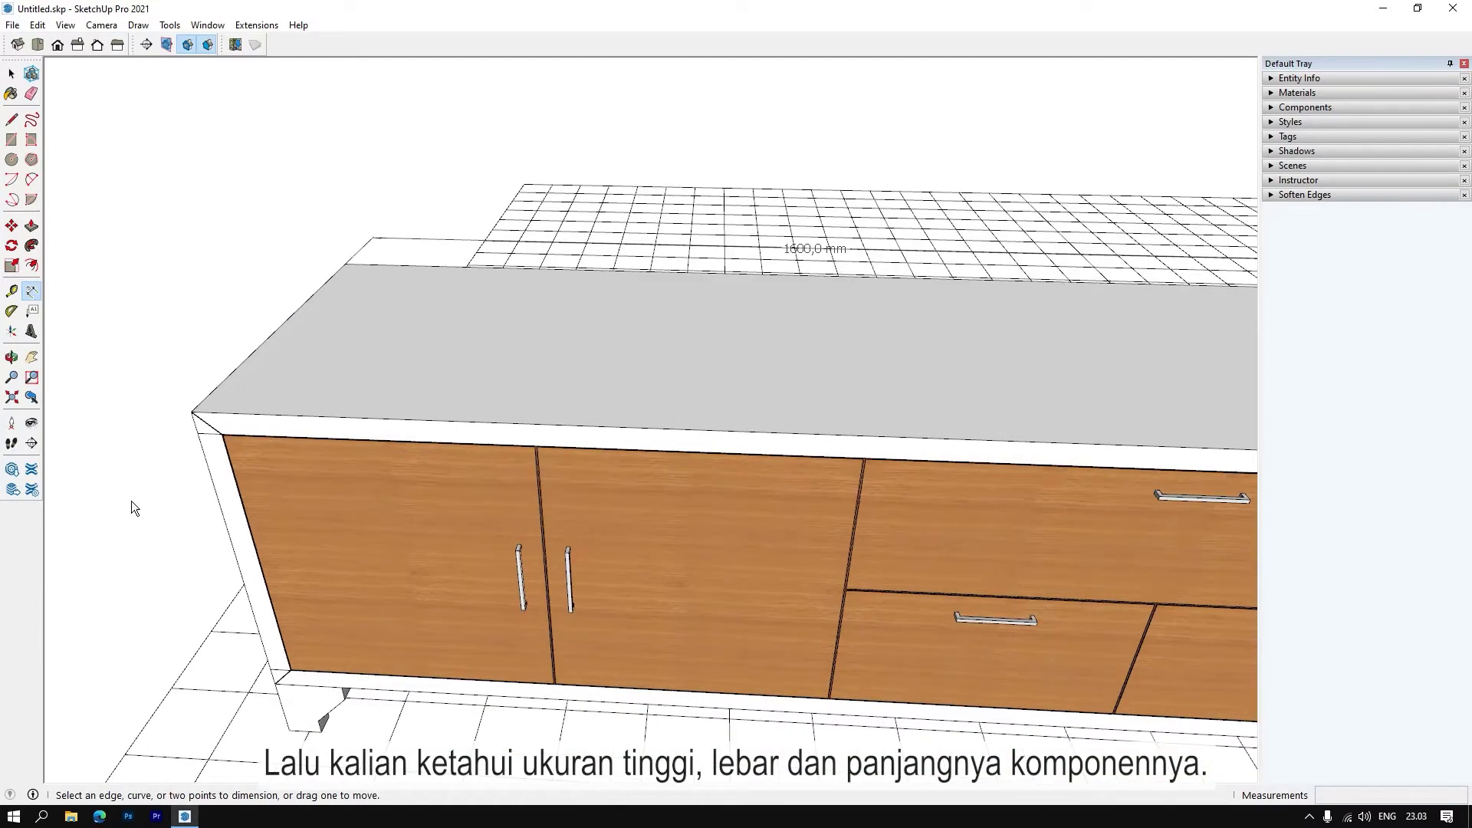
# Add the 500 mm depth dimension across the cabinet top
pyautogui.click(11, 359)
pyautogui.moveTo(192, 460); pyautogui.dragTo(312, 486)
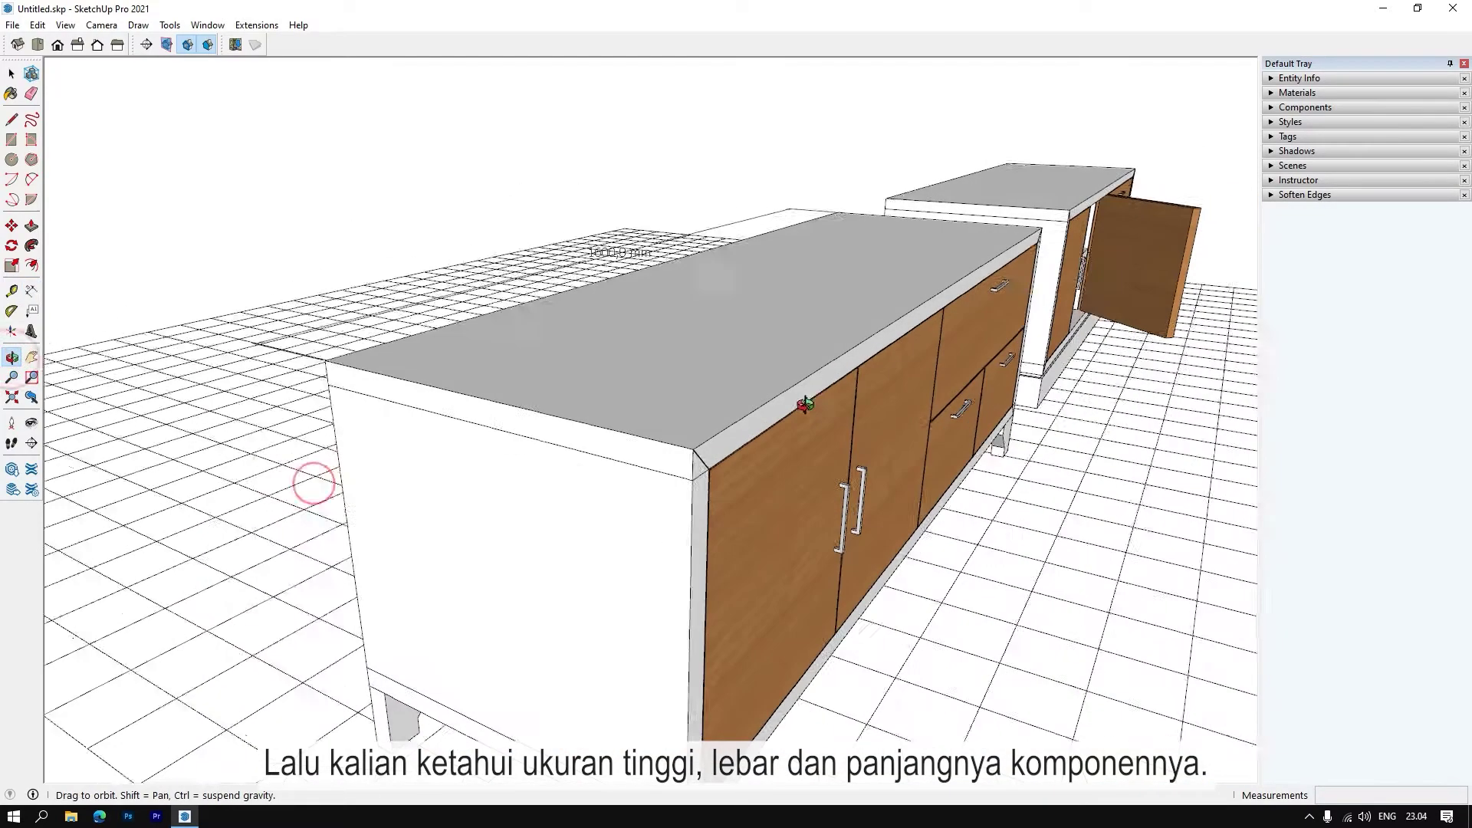
pyautogui.click(32, 291)
pyautogui.click(330, 385)
pyautogui.click(691, 483)
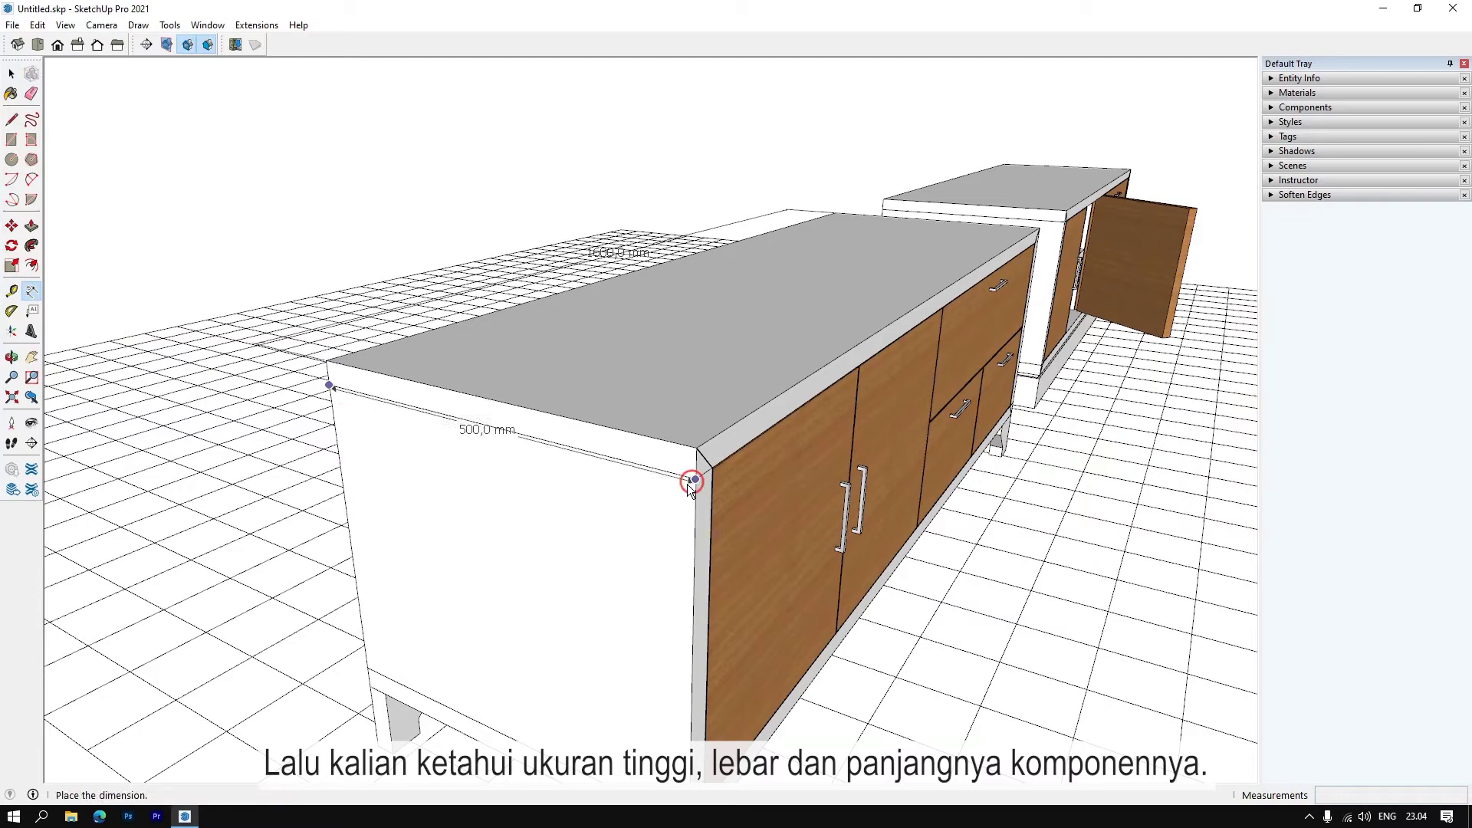
pyautogui.click(632, 508)
pyautogui.moveTo(635, 503)
pyautogui.mouseDown(button='middle')
pyautogui.moveTo(717, 509)
pyautogui.moveTo(533, 495)
pyautogui.mouseUp(button='middle')
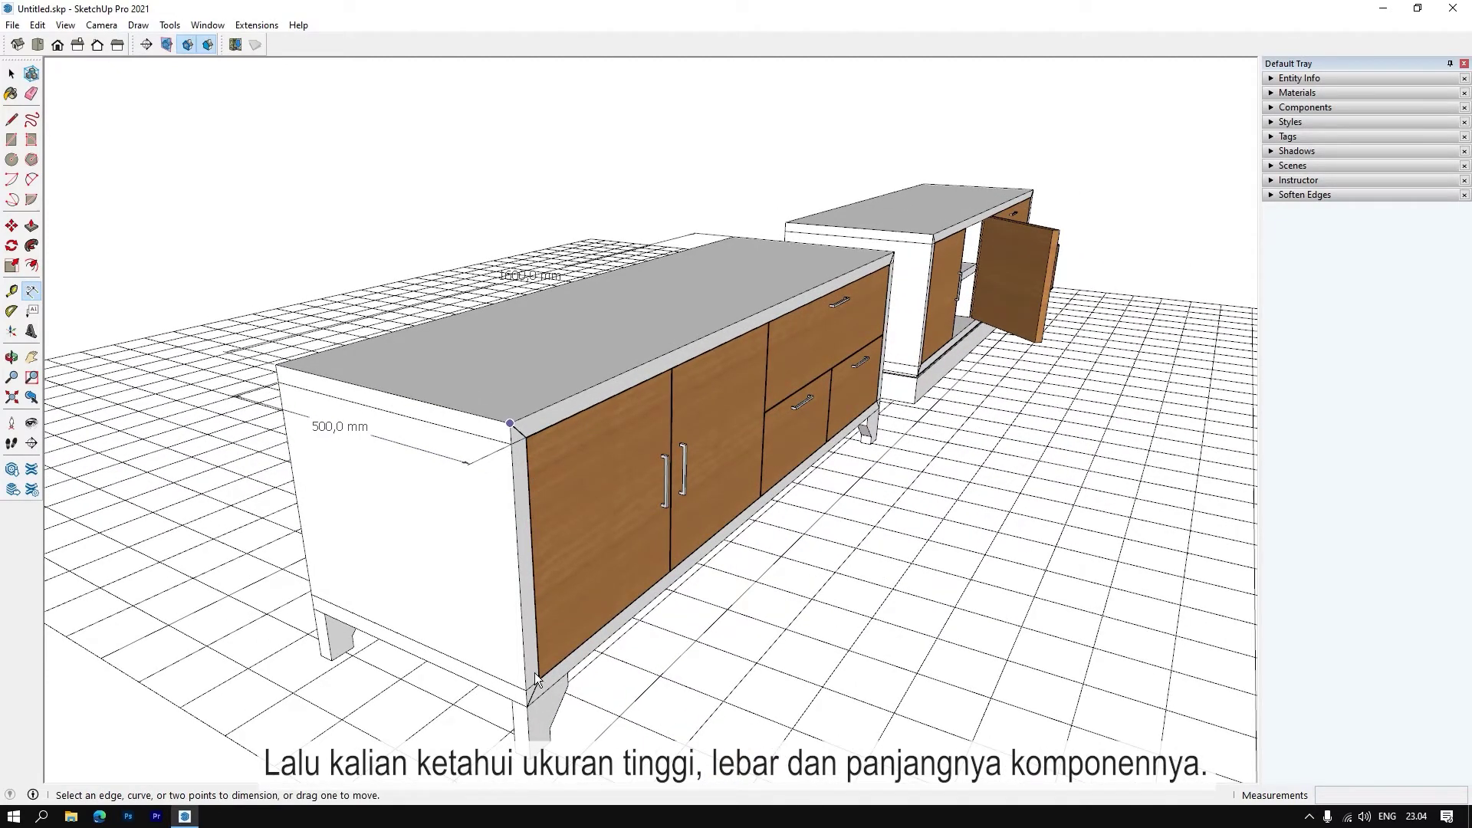
pyautogui.scroll(2, 535, 678)
pyautogui.scroll(1, 506, 351)
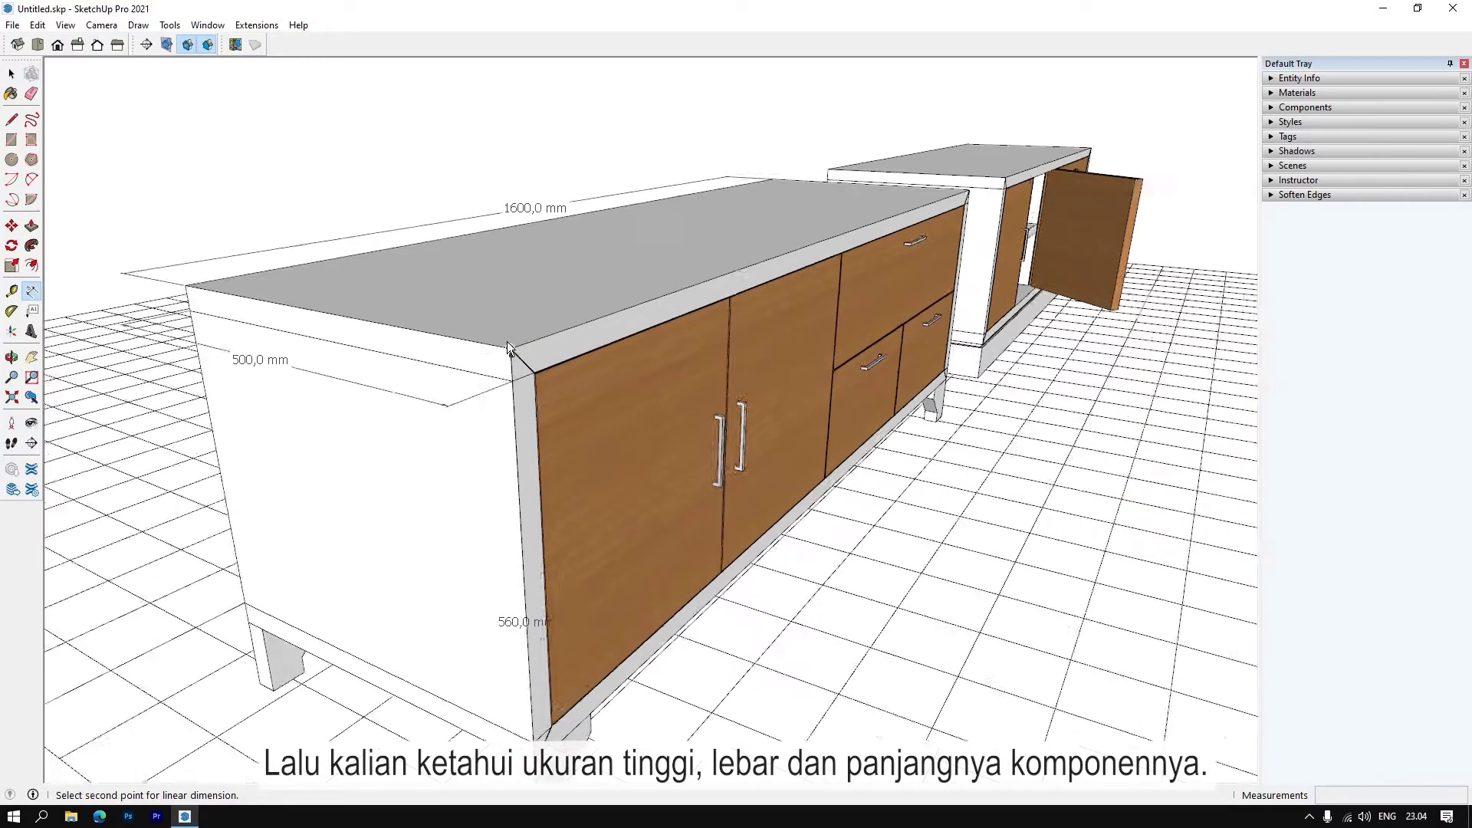
pyautogui.scroll(1, 506, 354)
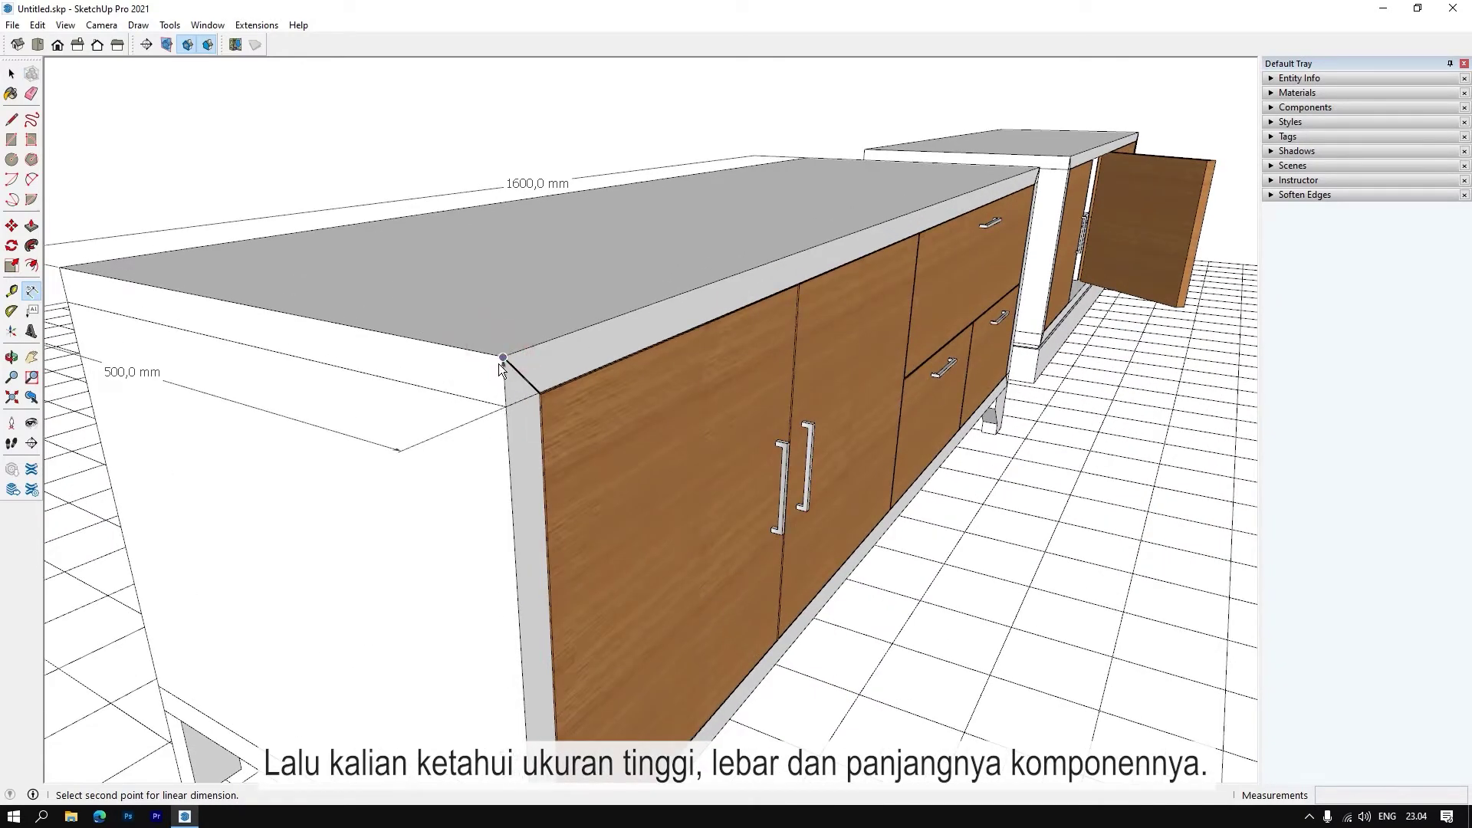
pyautogui.click(502, 368)
# Add the 560 mm height dimension from the top front corner to the cabinet's foot
pyautogui.click(517, 354)
pyautogui.scroll(-2, 507, 345)
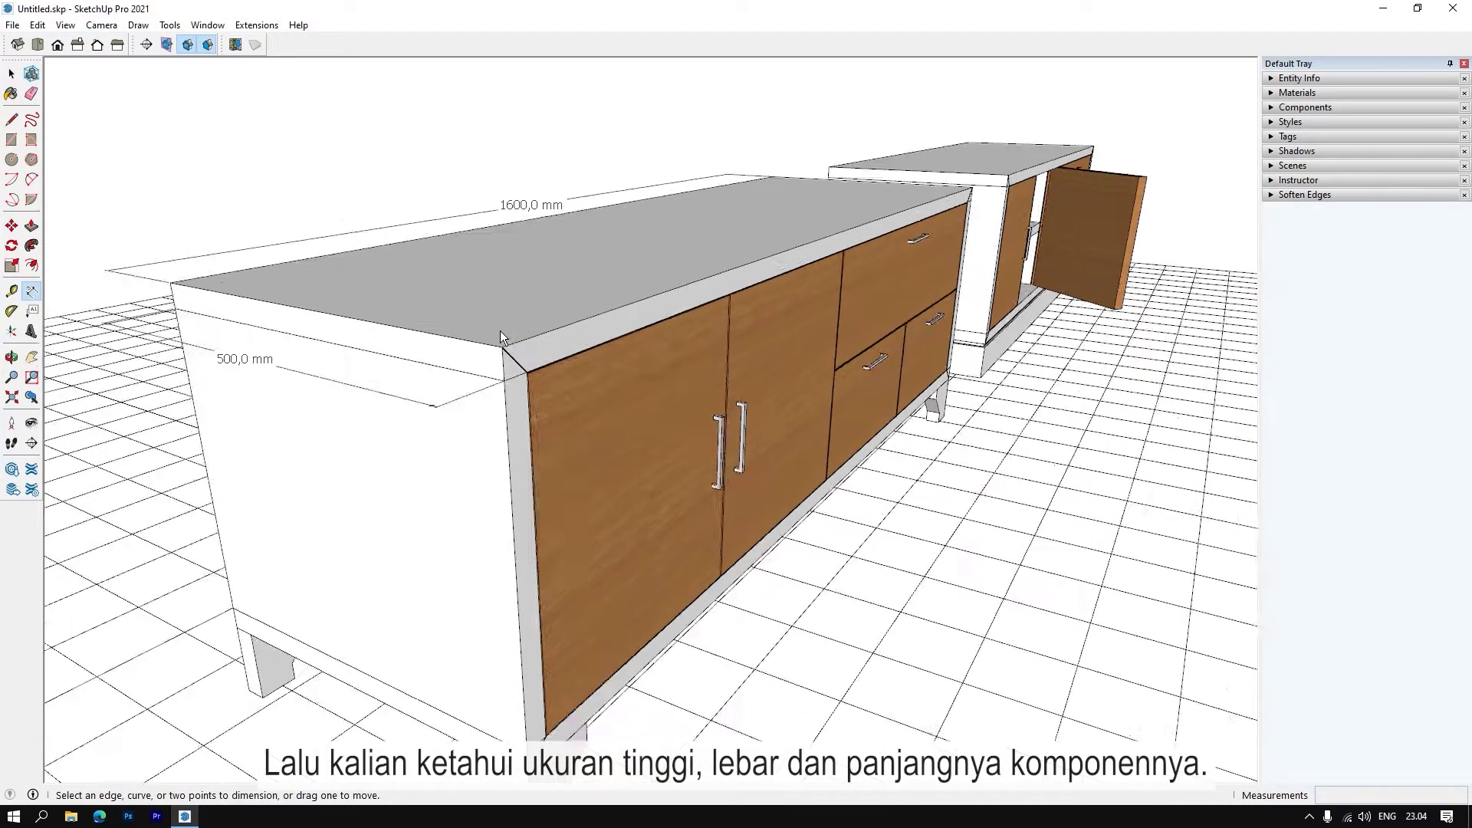
pyautogui.scroll(-2, 500, 329)
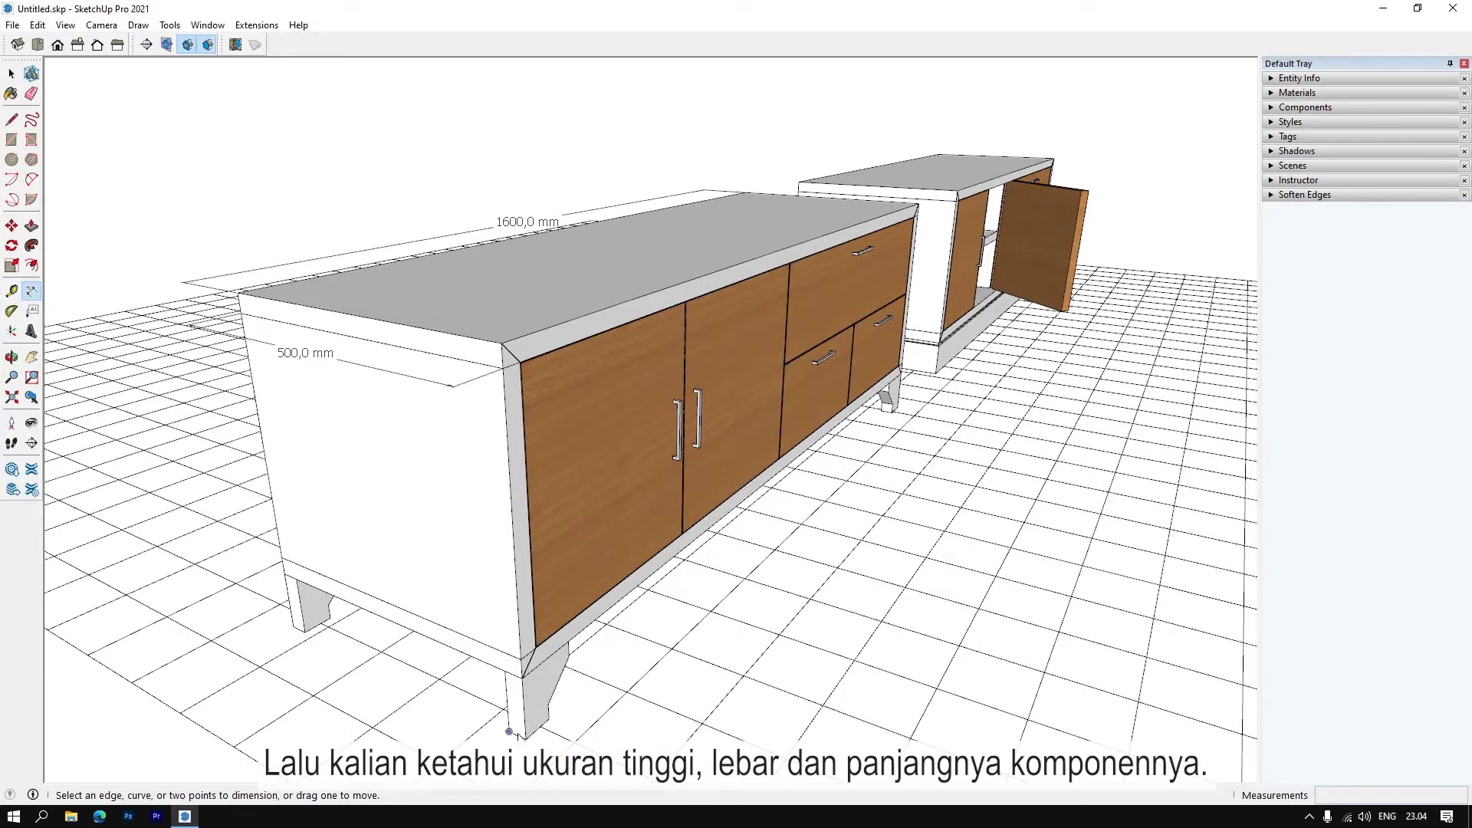
pyautogui.click(501, 343)
pyautogui.scroll(-2, 406, 299)
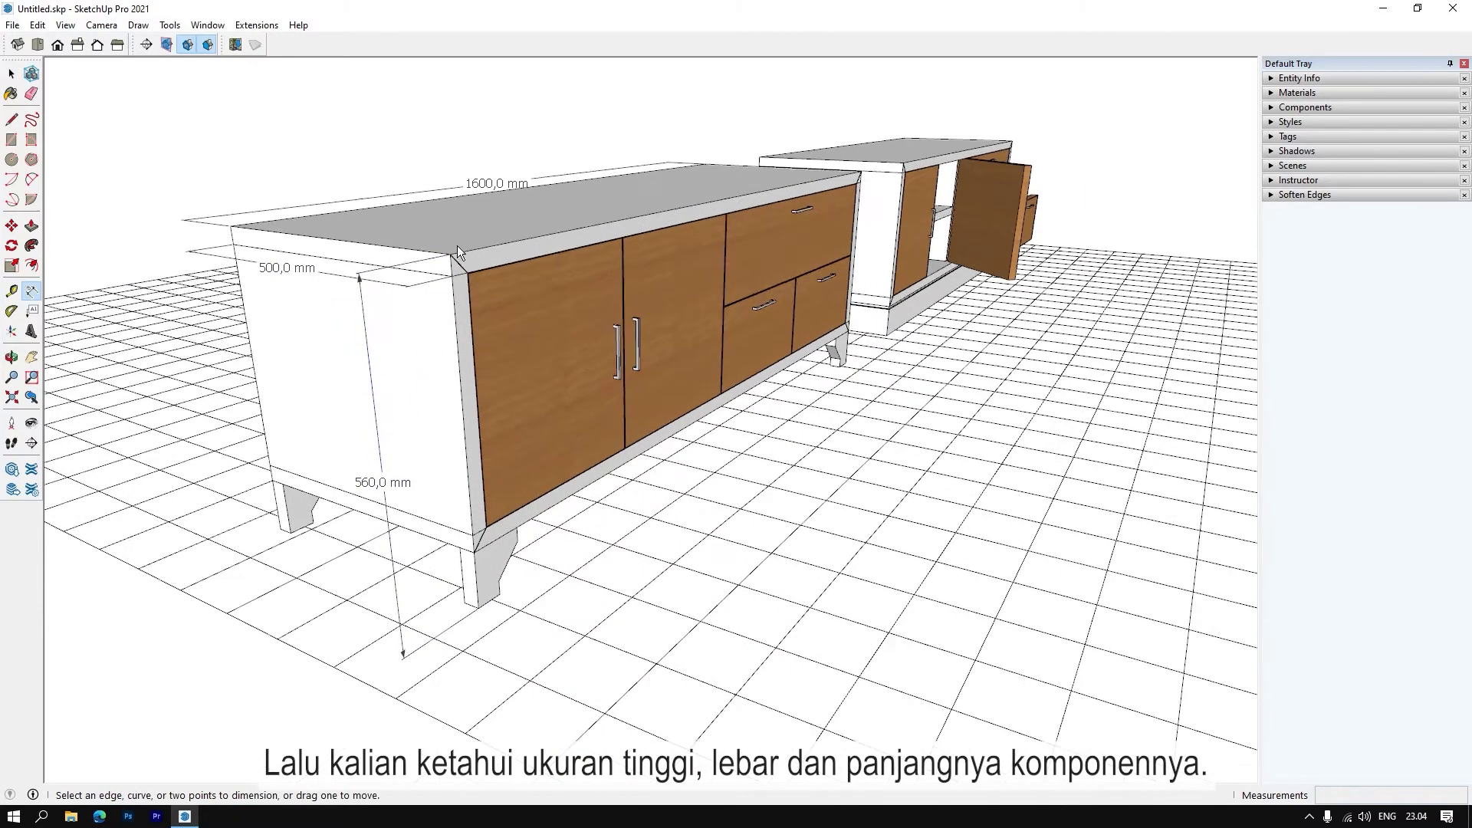
pyautogui.moveTo(461, 274)
pyautogui.mouseDown()
pyautogui.moveTo(257, 418)
pyautogui.moveTo(526, 493)
pyautogui.moveTo(667, 401)
pyautogui.moveTo(721, 290)
pyautogui.moveTo(987, 230)
pyautogui.moveTo(578, 223)
pyautogui.moveTo(472, 290)
pyautogui.mouseUp()
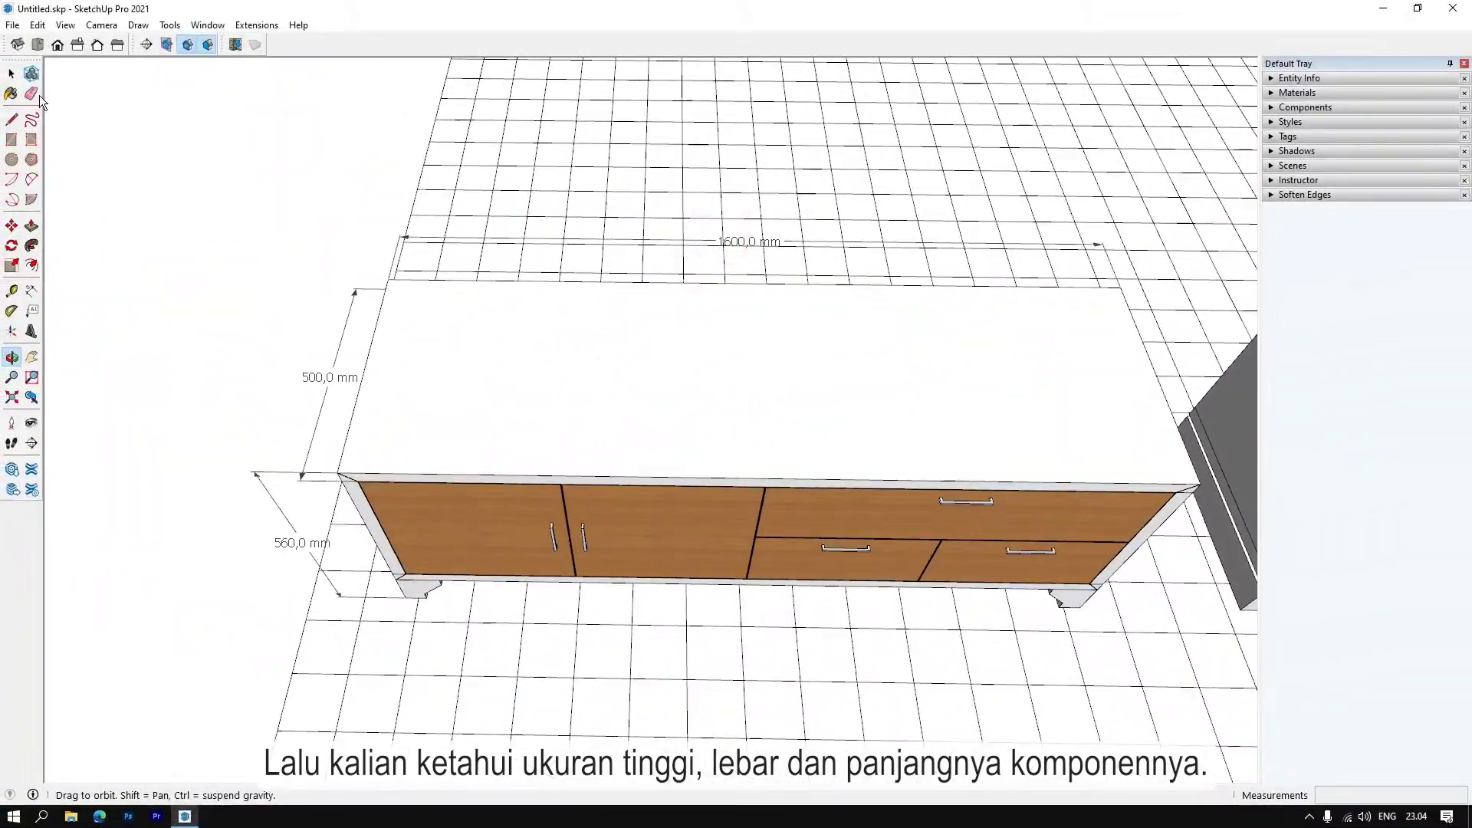
# Select the dimensioned TV cabinet and view it from a raised front-left angle
pyautogui.press('space')
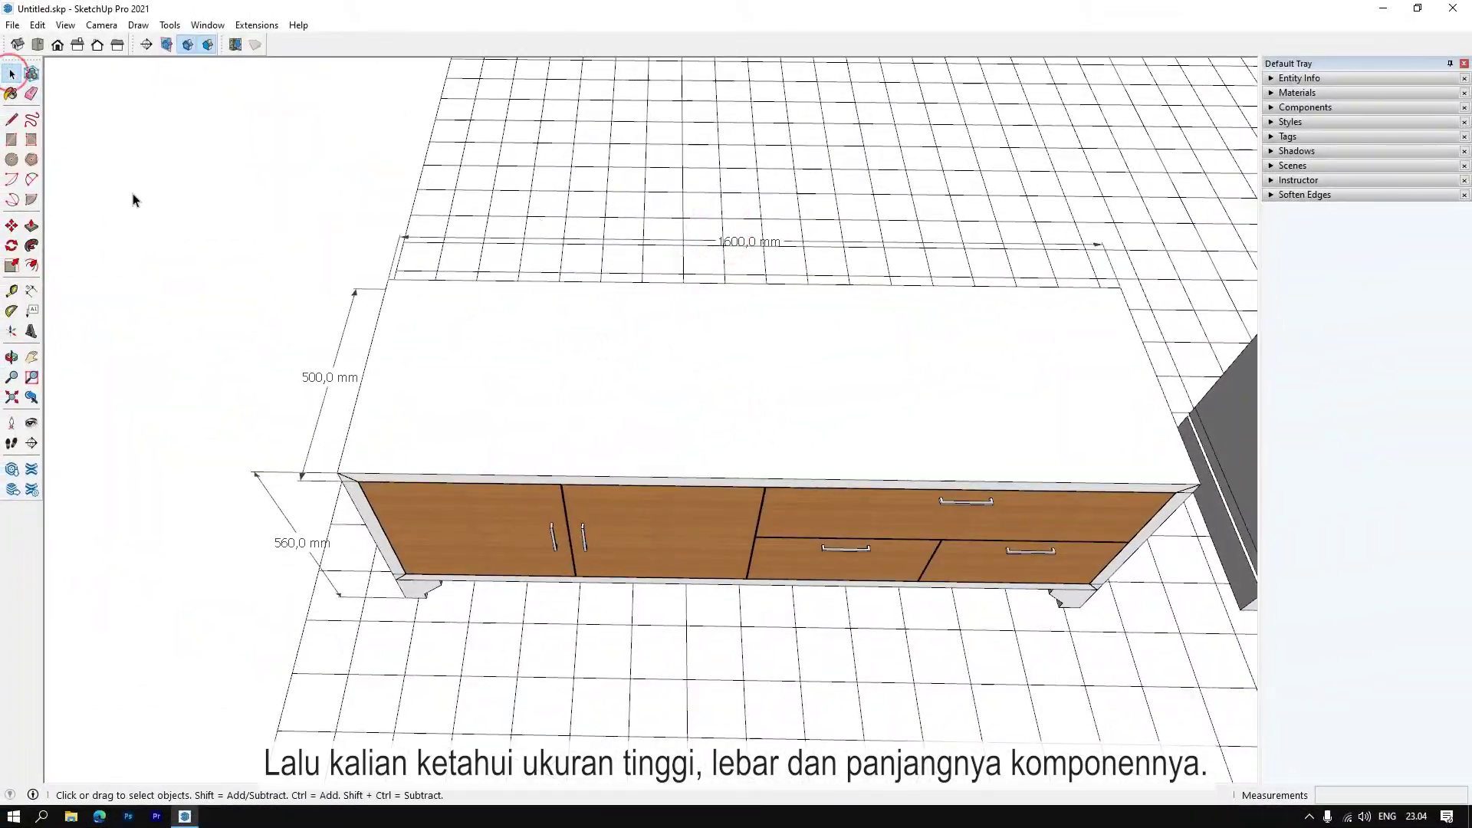
pyautogui.click(421, 368)
pyautogui.scroll(-2, 421, 368)
pyautogui.moveTo(460, 345); pyautogui.dragTo(624, 226)
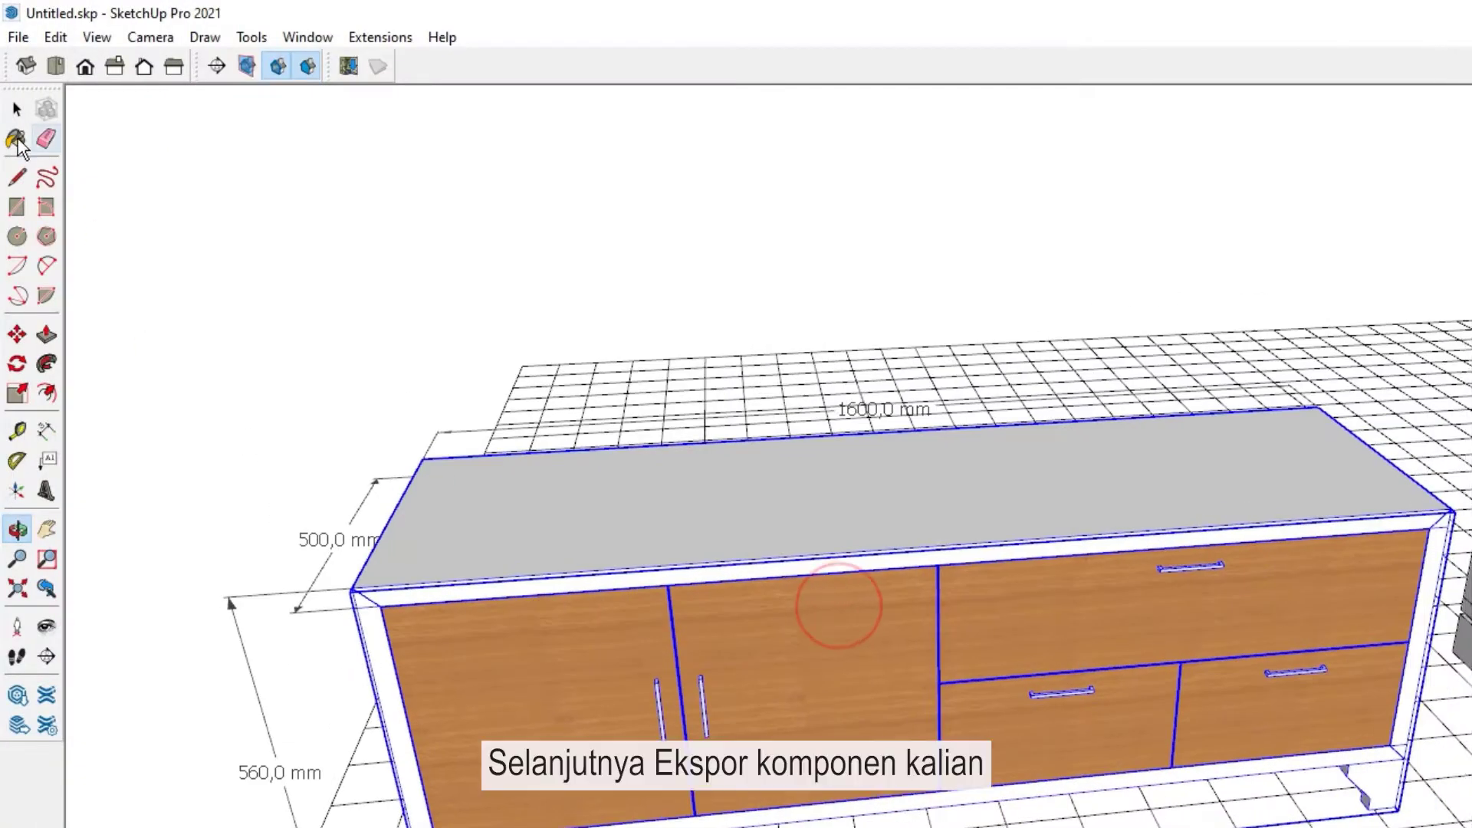
# Reselect the TV cabinet and start a File > Export > 3D Model export
pyautogui.click(311, 303)
pyautogui.click(841, 552)
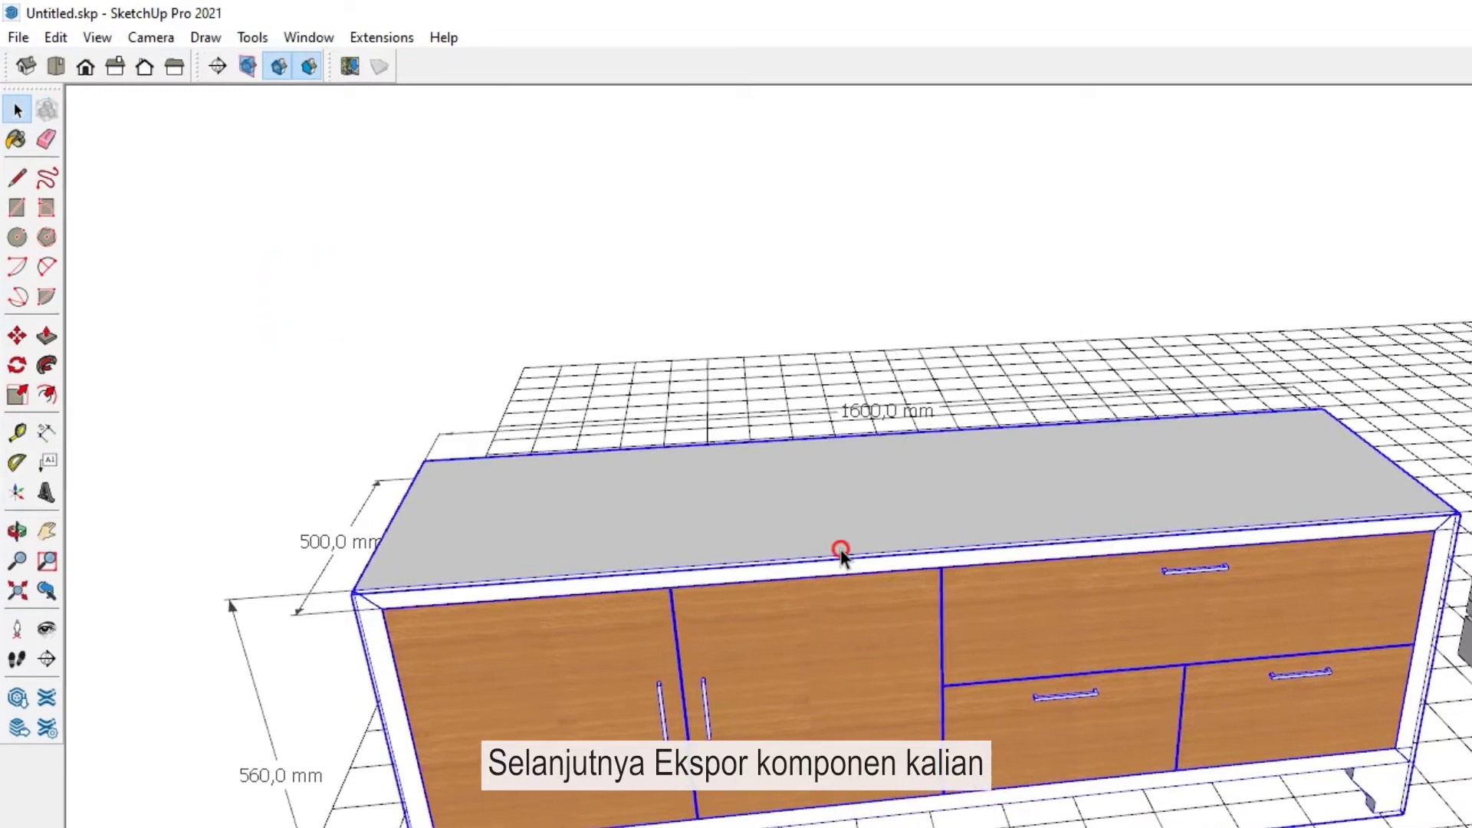
pyautogui.click(36, 72)
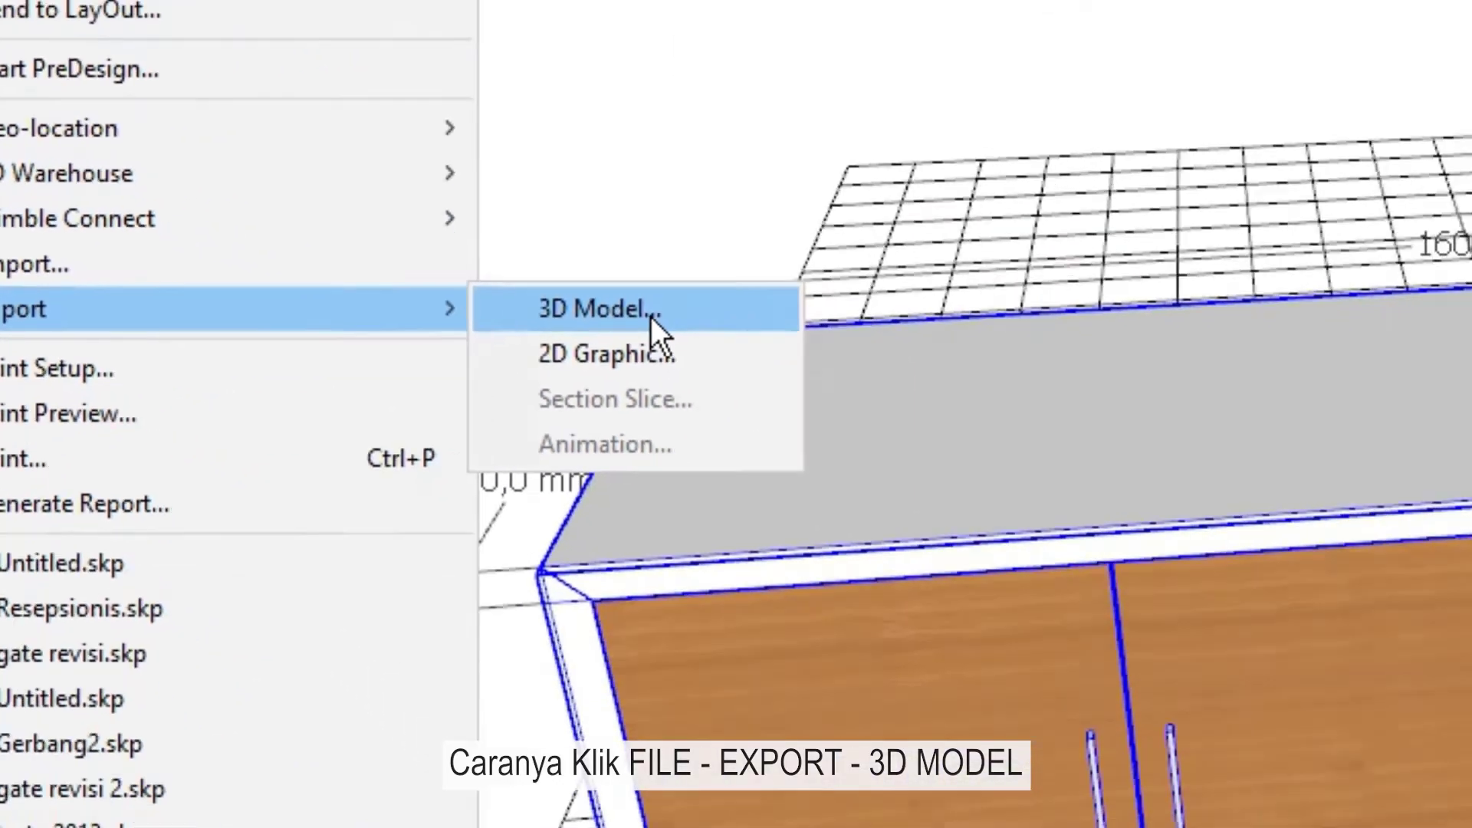
pyautogui.click(1104, 397)
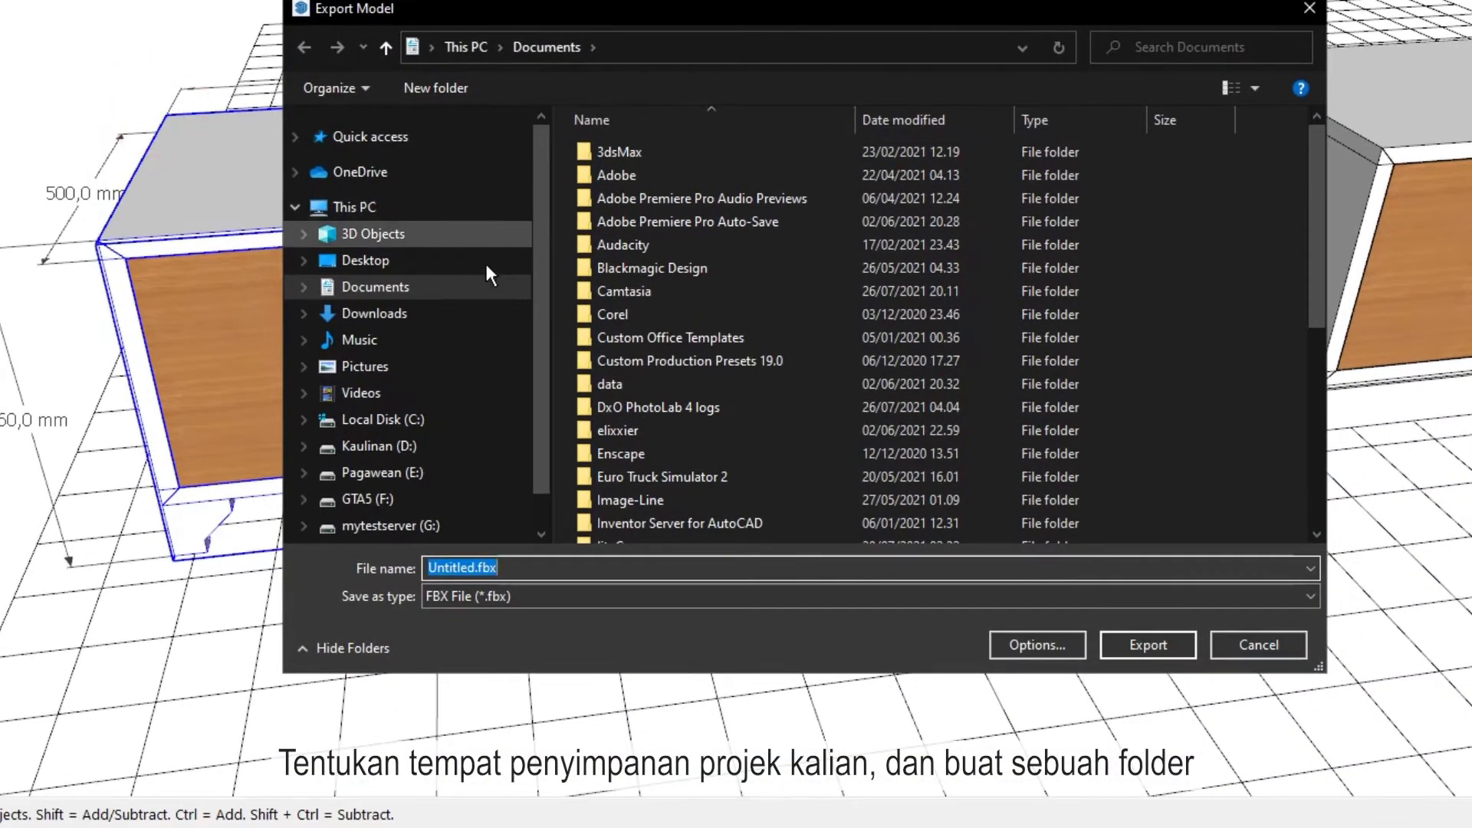
# Create a new Rak TV folder in Pictures and open it
pyautogui.click(407, 371)
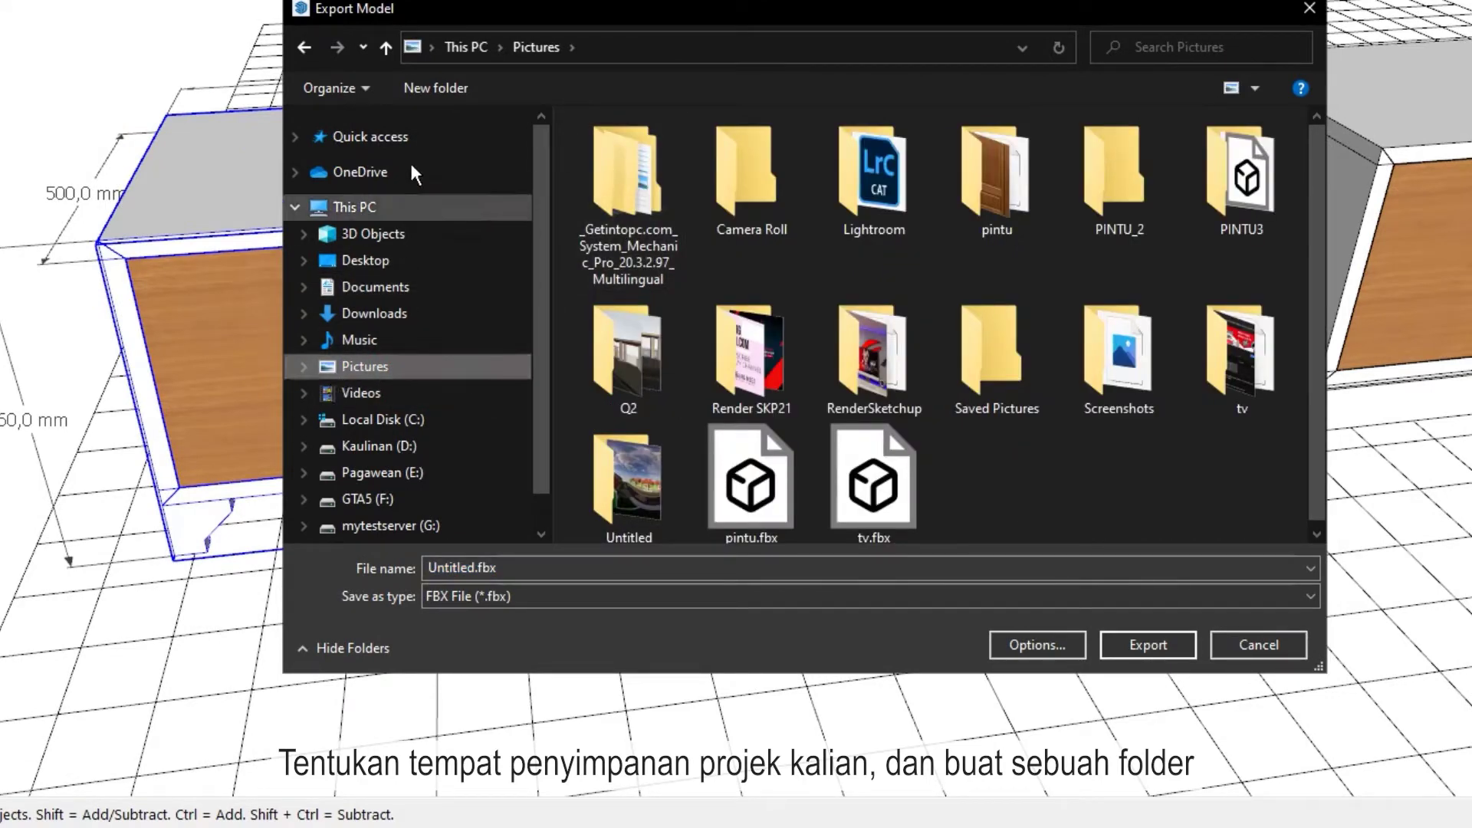
pyautogui.click(422, 89)
pyautogui.write('Rak TV')
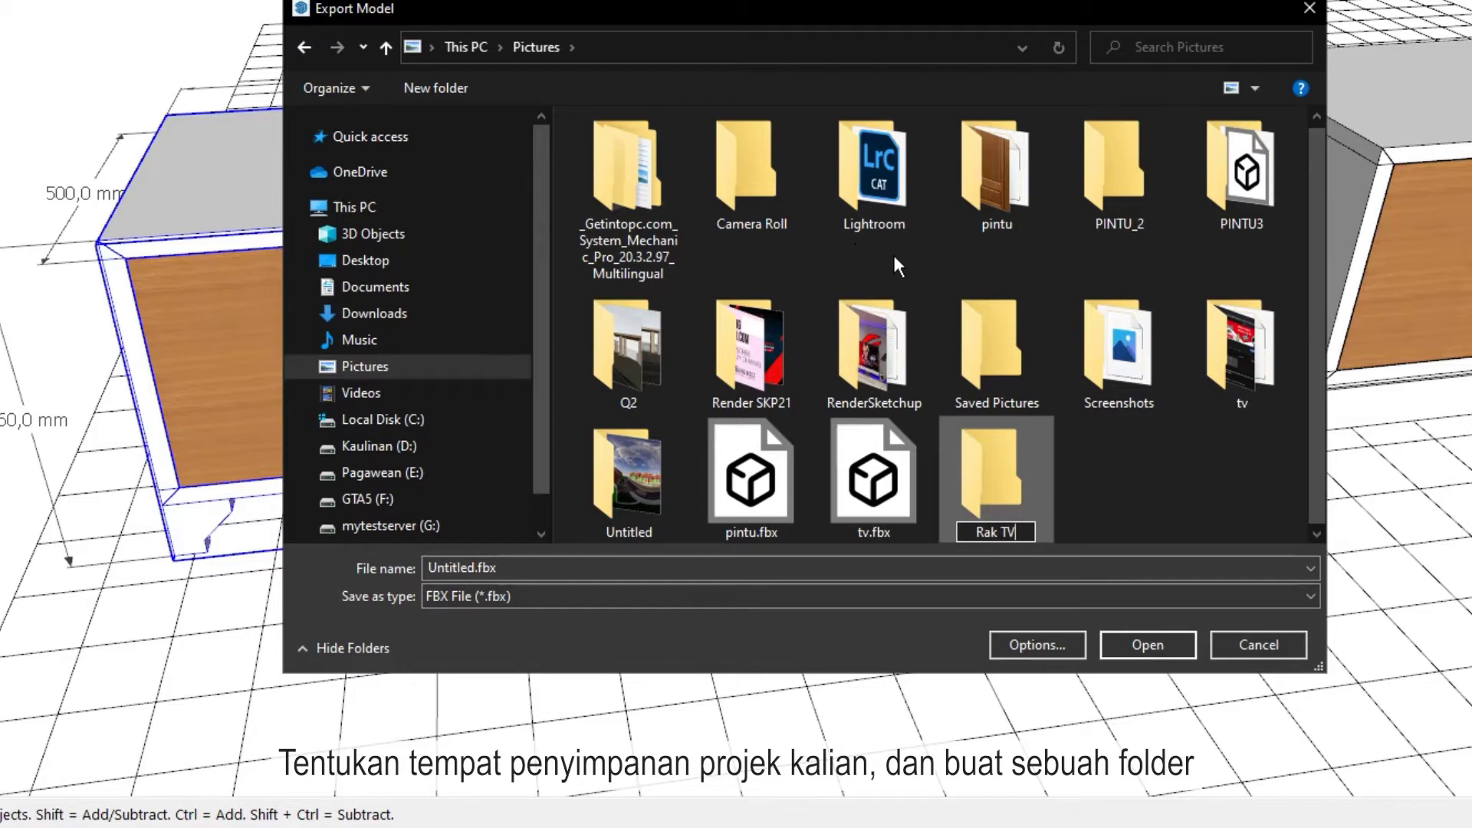
pyautogui.click(1129, 489)
pyautogui.doubleClick(1019, 463)
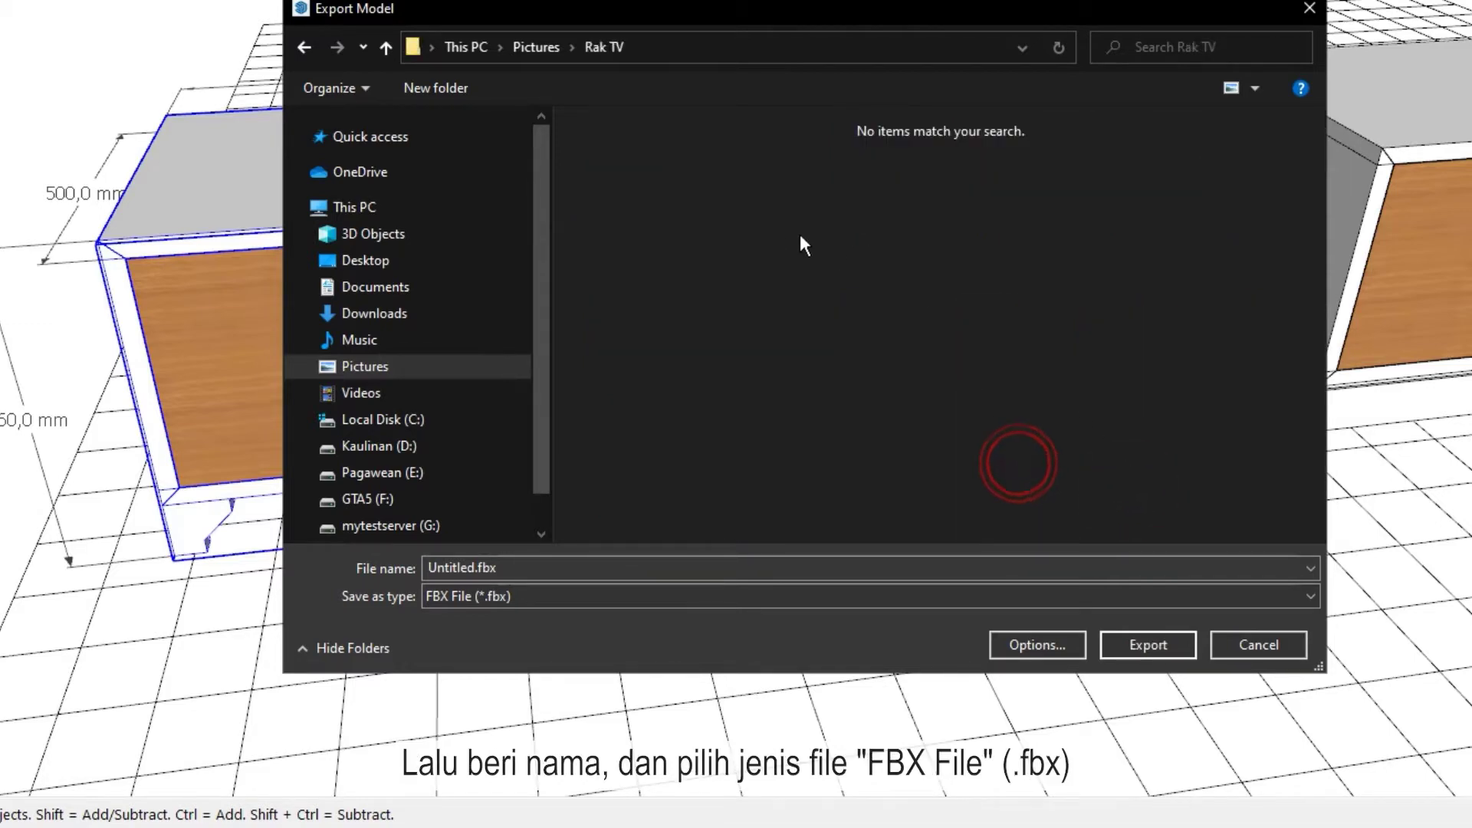
# Name the export rak_tv with file type FBX File (*.fbx)
pyautogui.click(534, 565)
pyautogui.write('rak_tv')
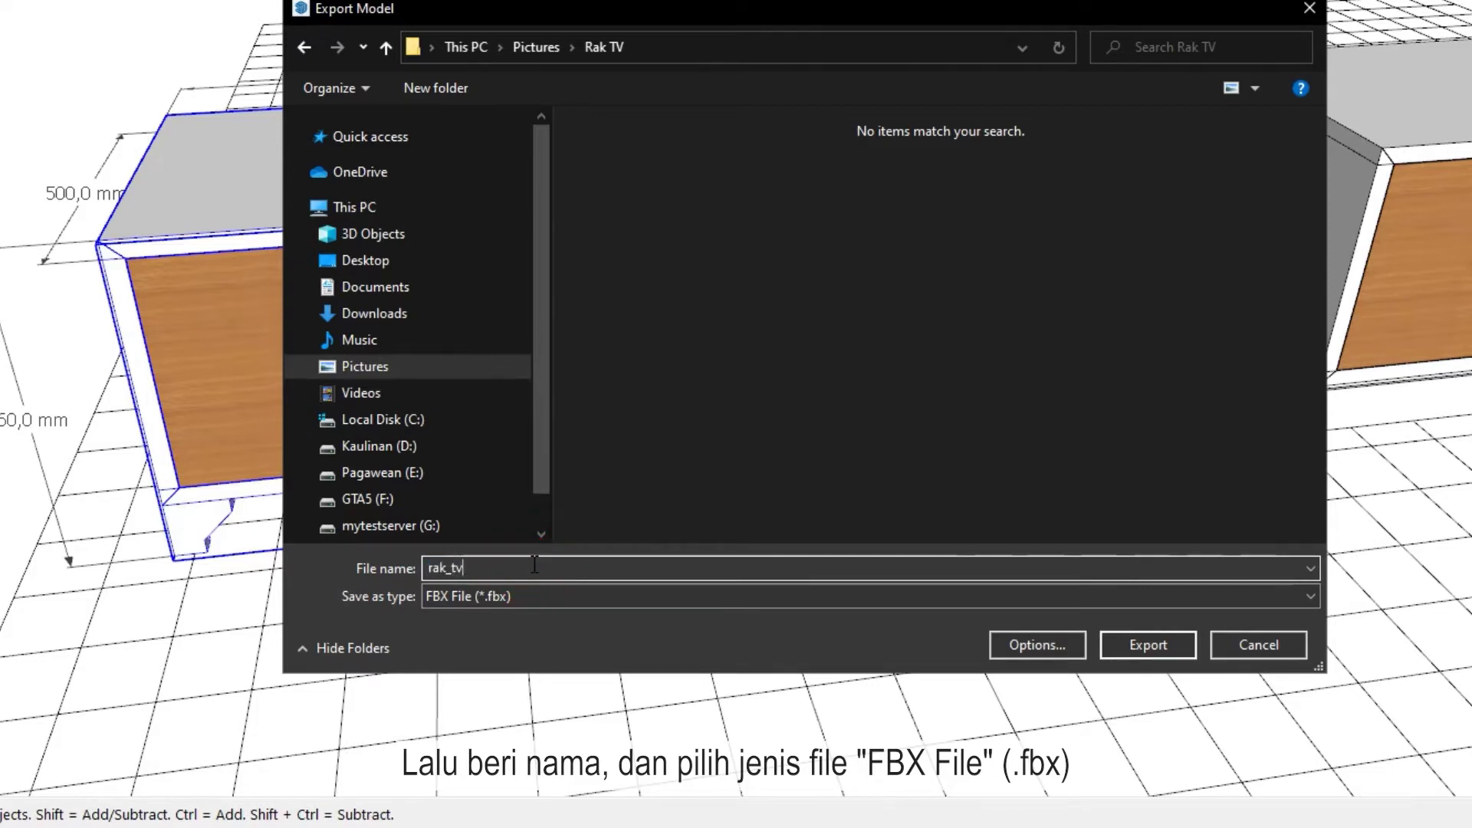
pyautogui.click(546, 637)
pyautogui.click(528, 595)
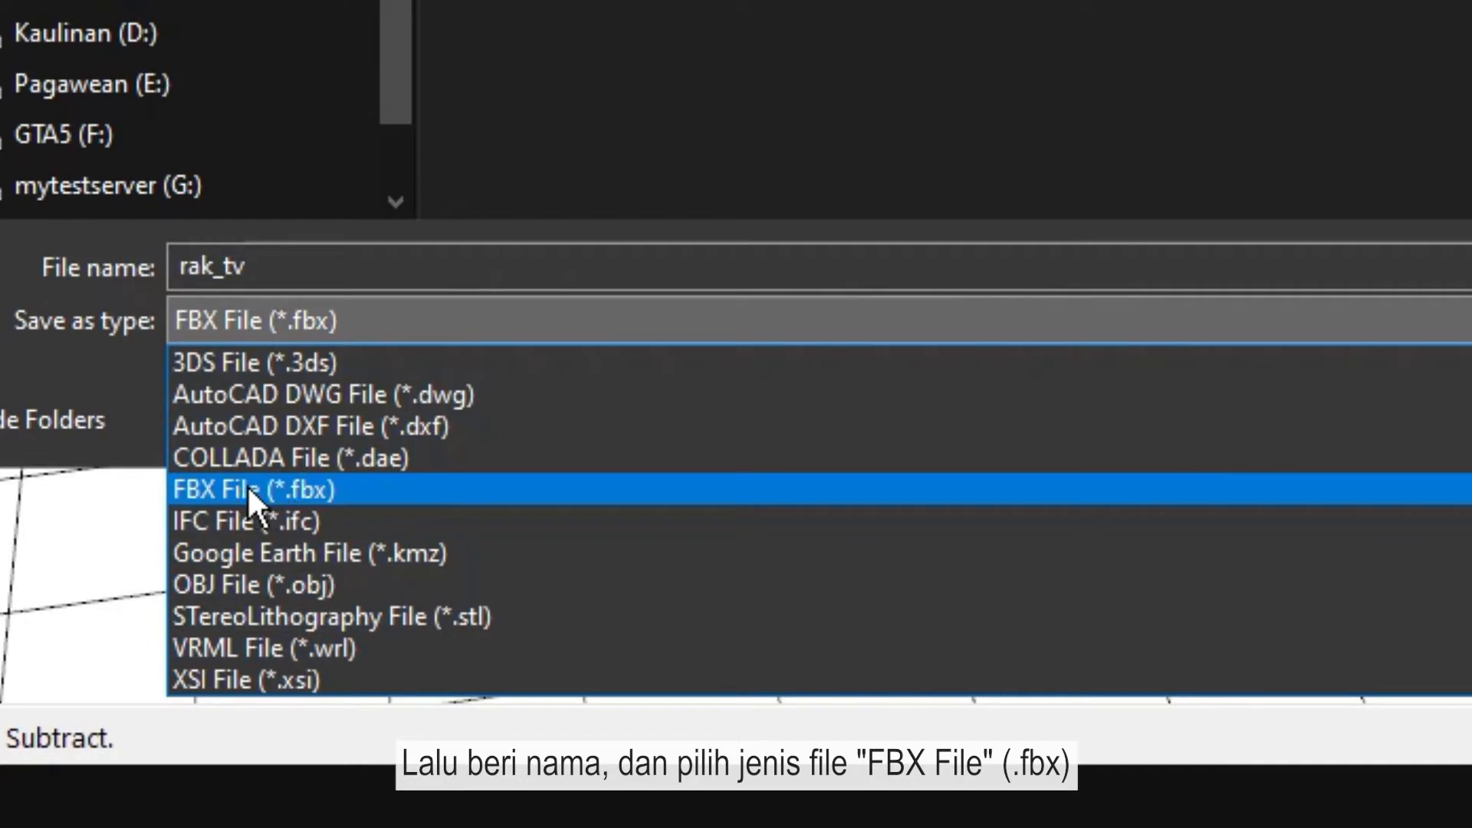
pyautogui.click(192, 493)
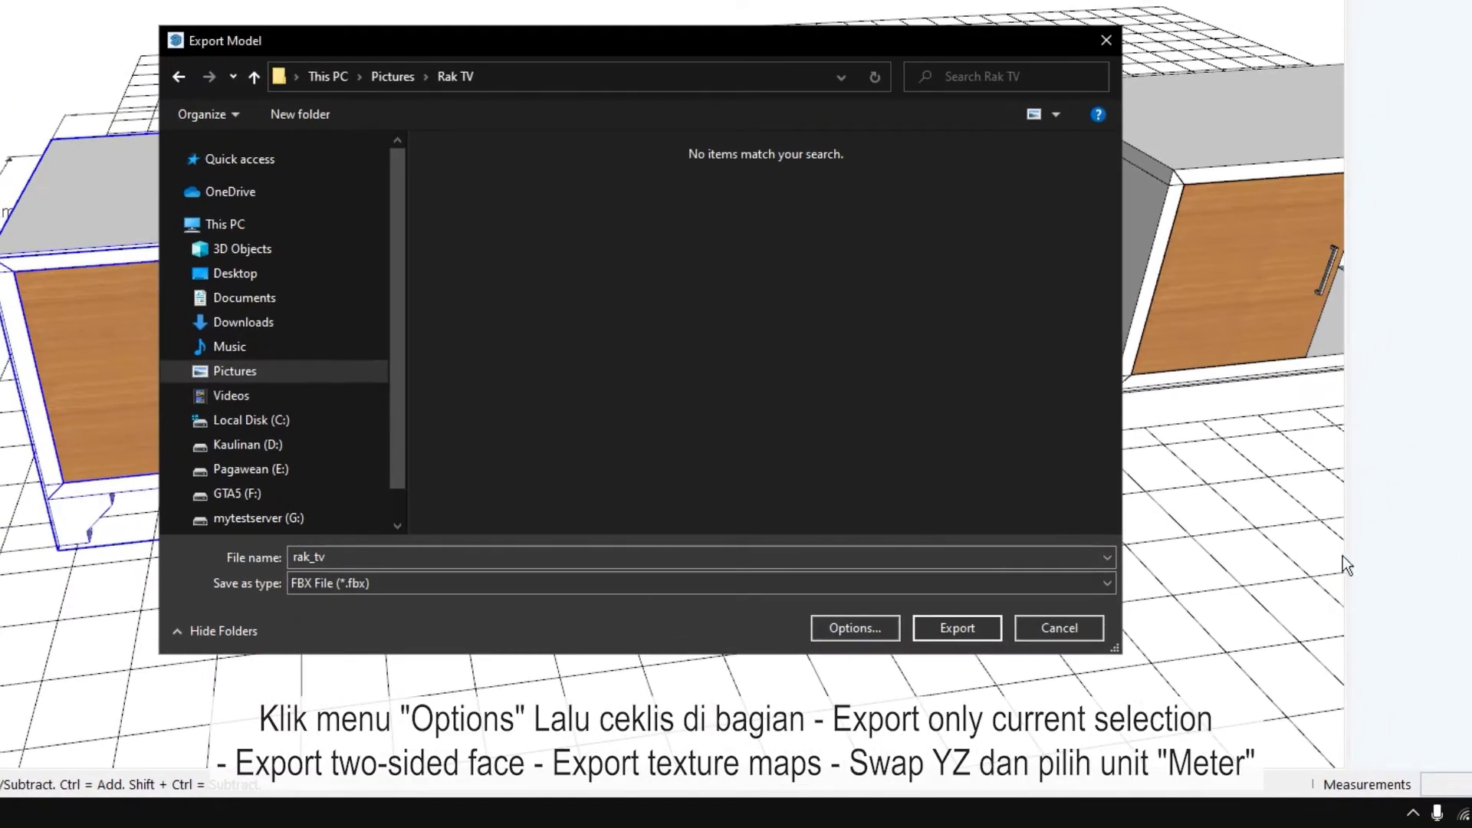
# Set FBX options: current selection only, two-sided faces, Swap YZ, and units in Meters
pyautogui.click(864, 623)
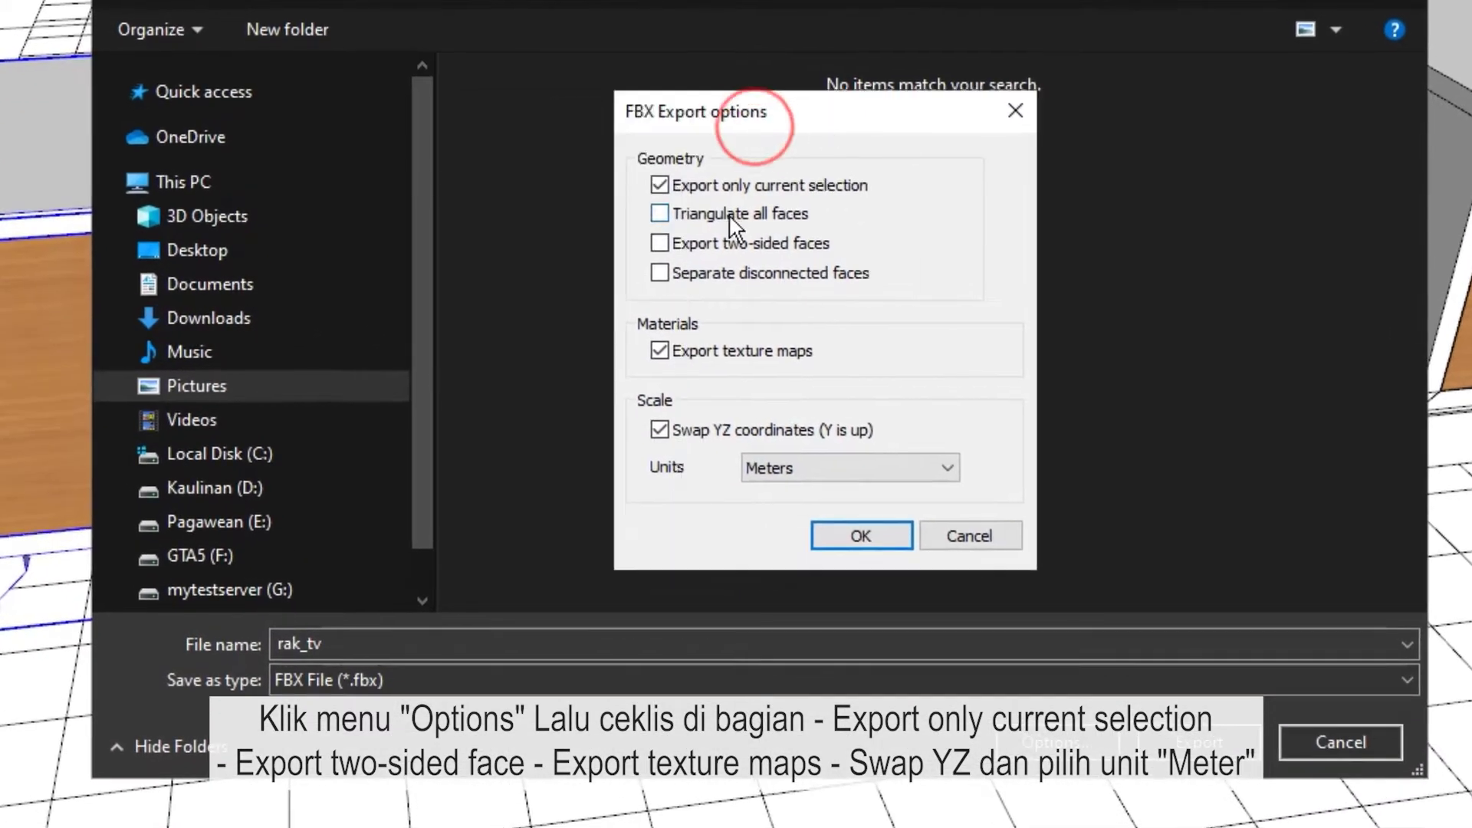
pyautogui.click(659, 185)
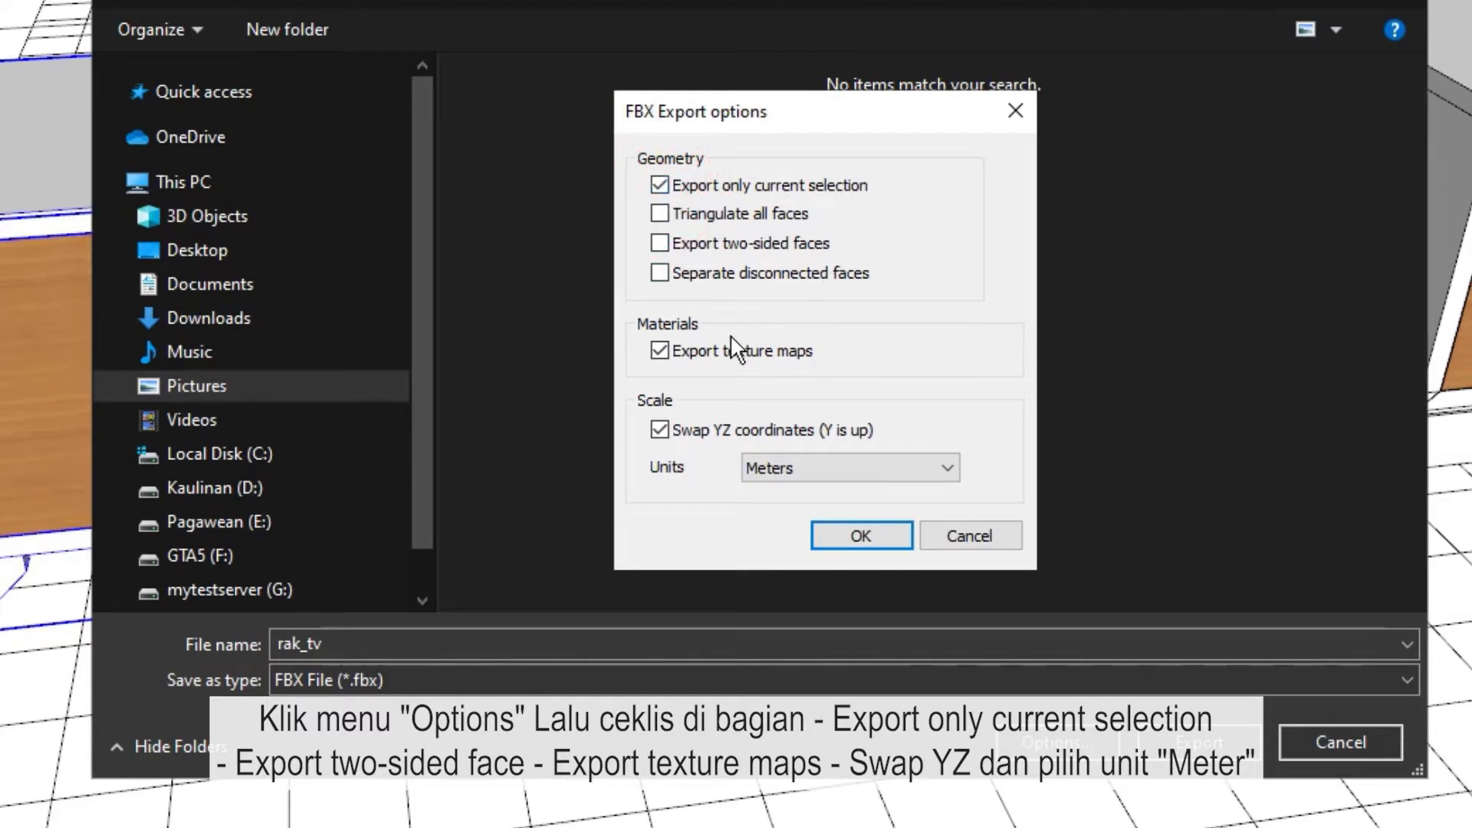
pyautogui.click(662, 244)
pyautogui.click(660, 430)
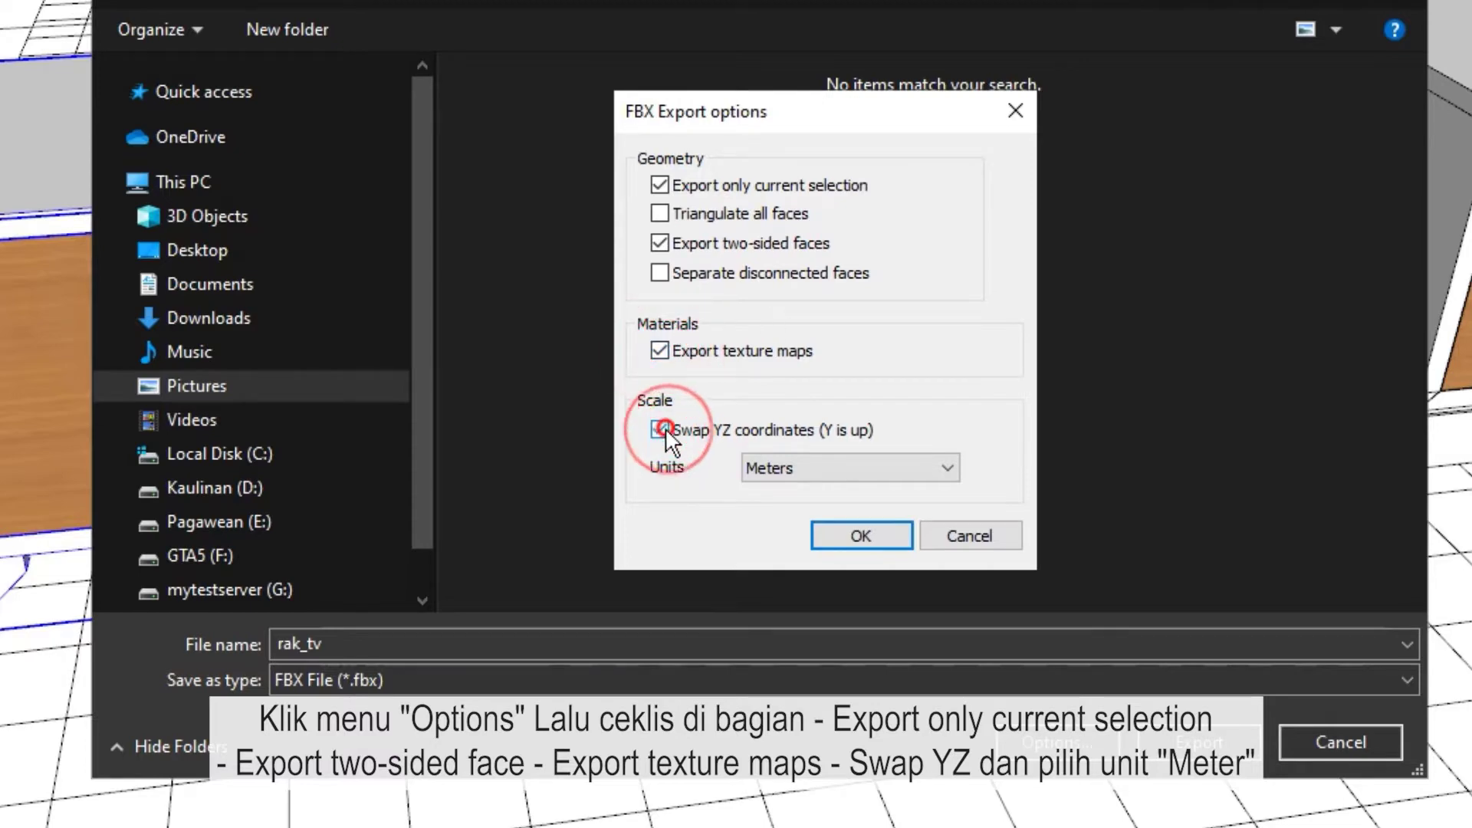
pyautogui.click(662, 431)
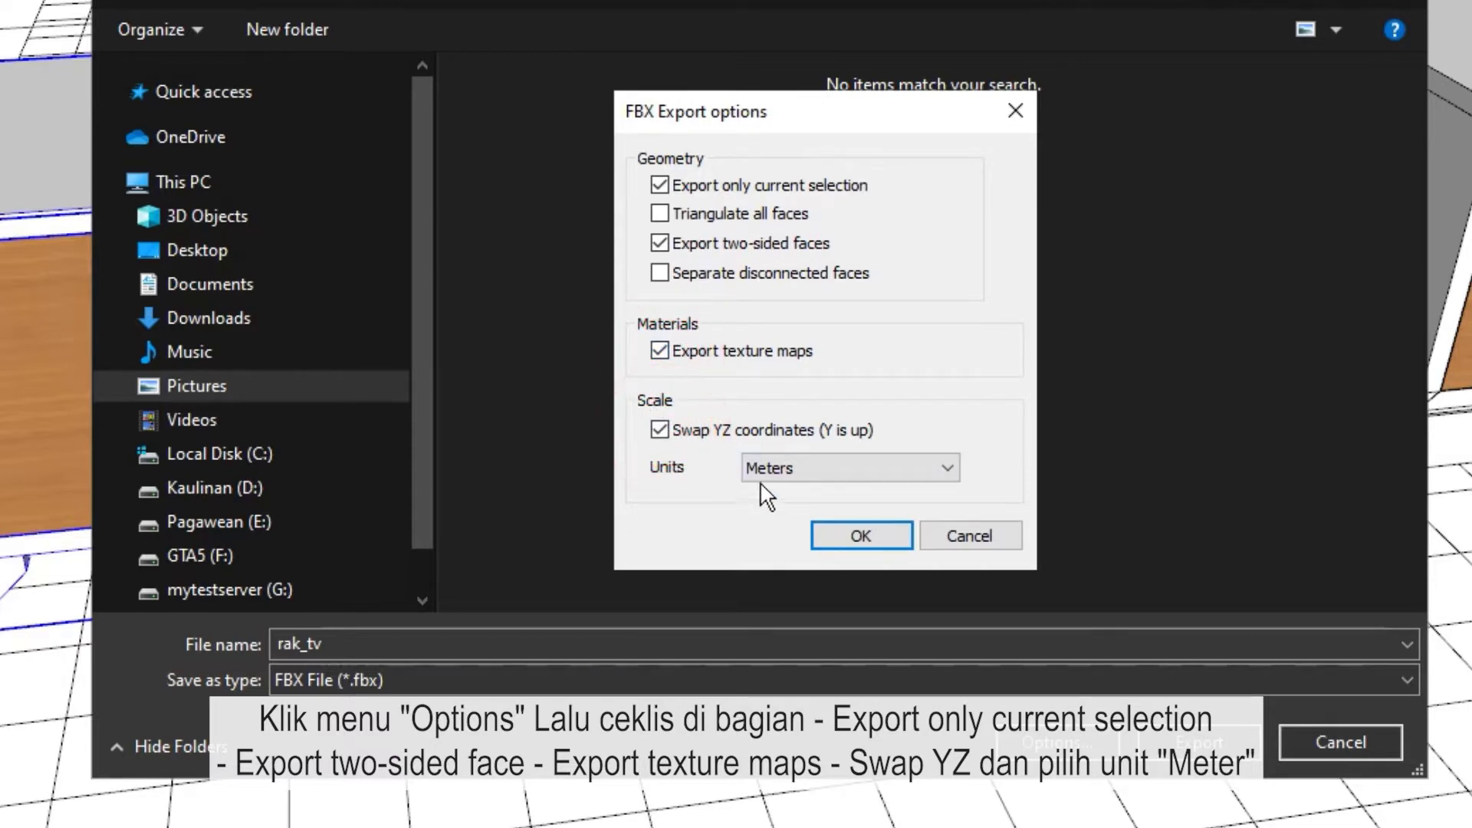
pyautogui.click(805, 469)
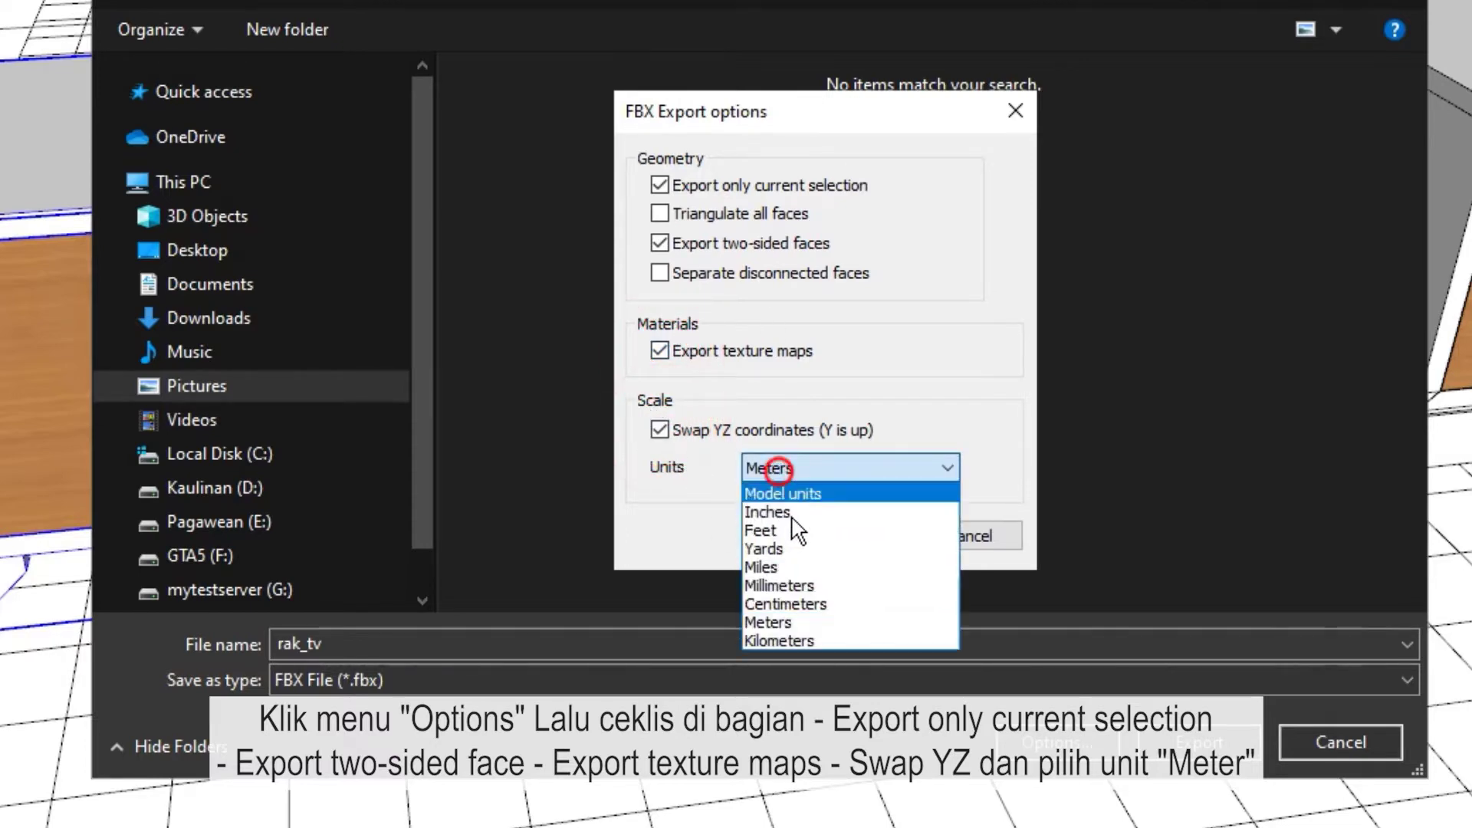
pyautogui.click(812, 625)
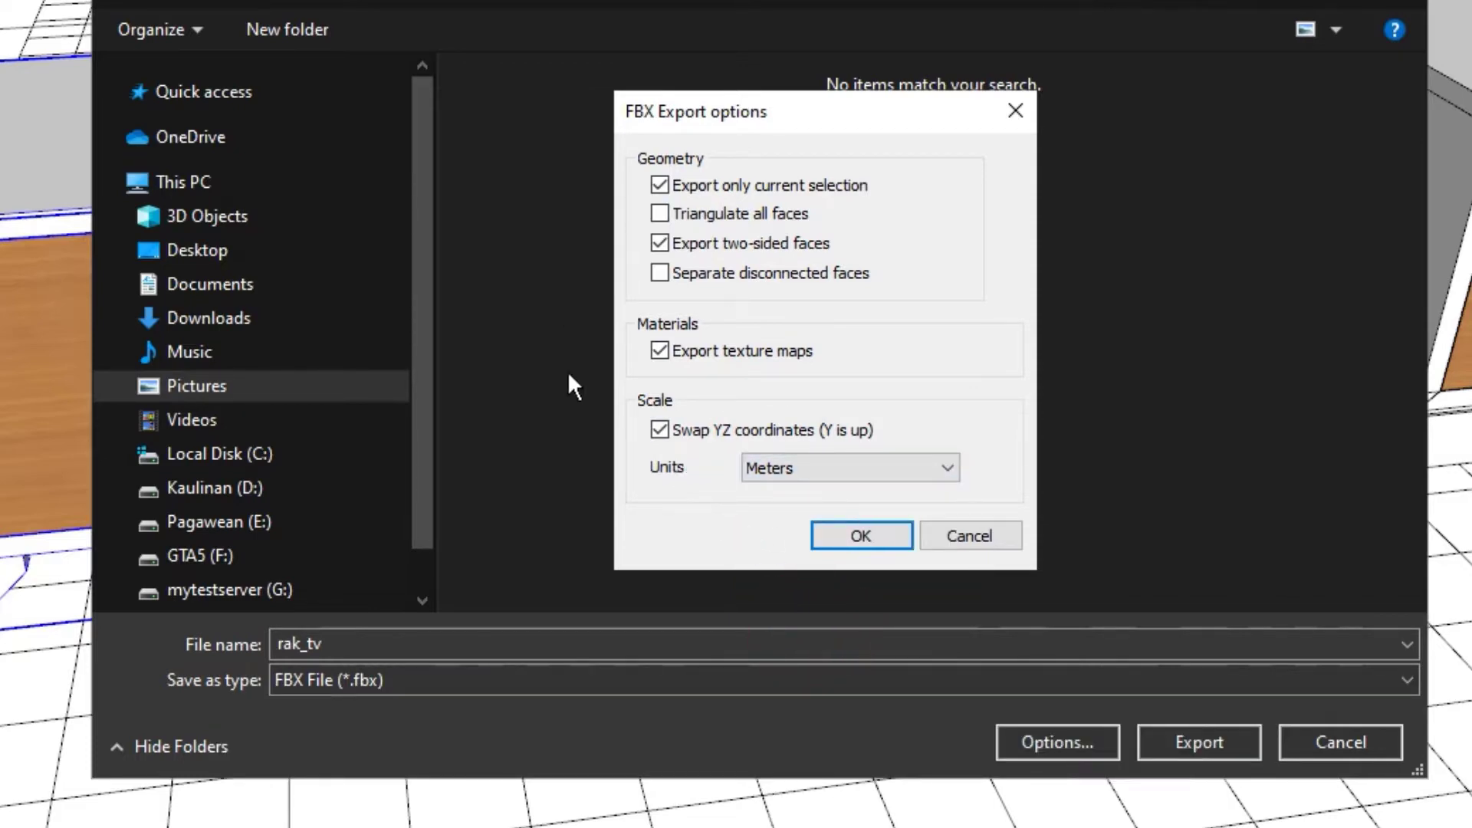
pyautogui.click(855, 540)
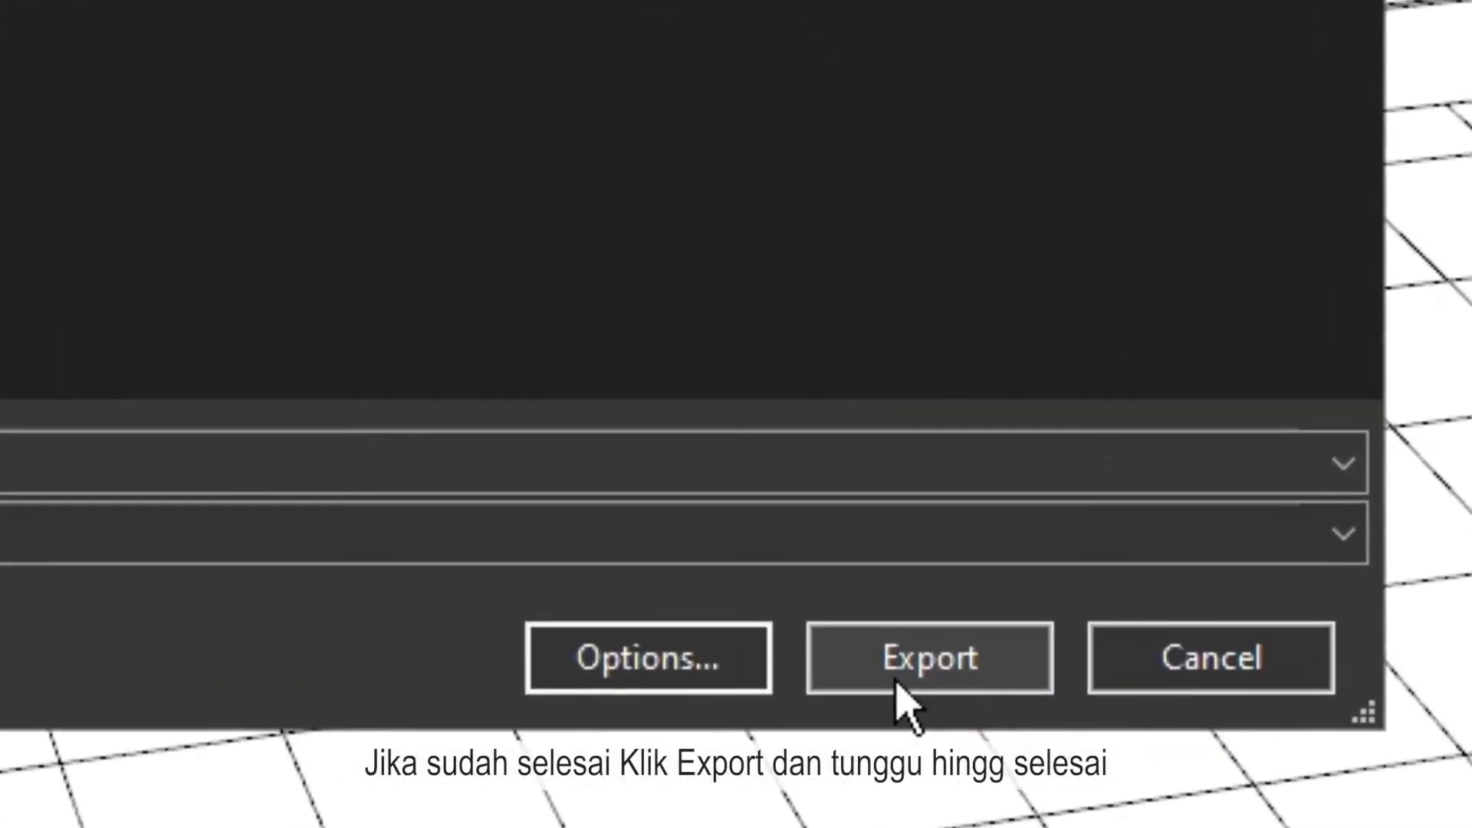
# Export rak_tv.fbx, dismiss the 664-face results summary, and clear the selection
pyautogui.click(930, 668)
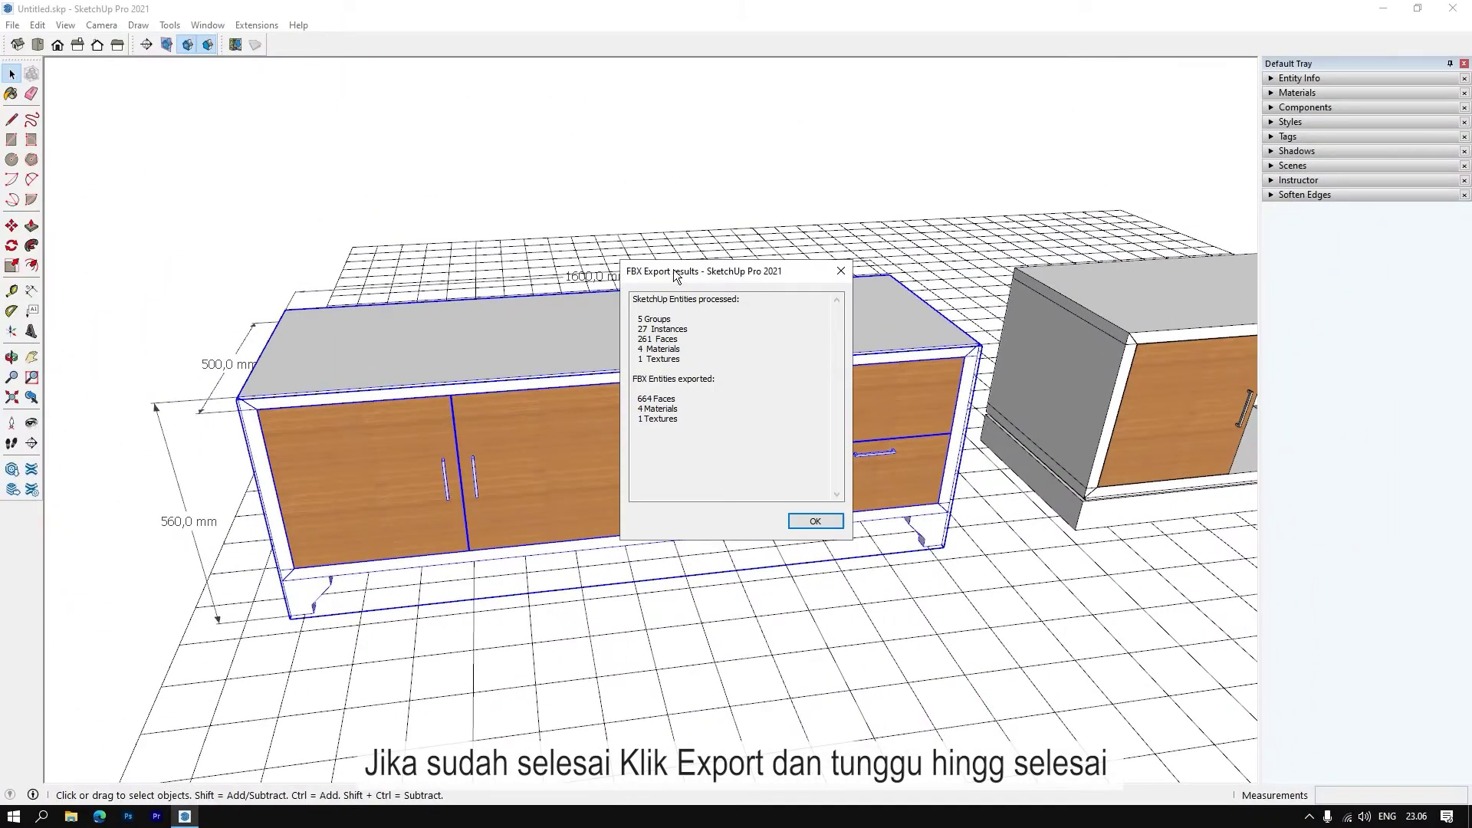
pyautogui.click(805, 520)
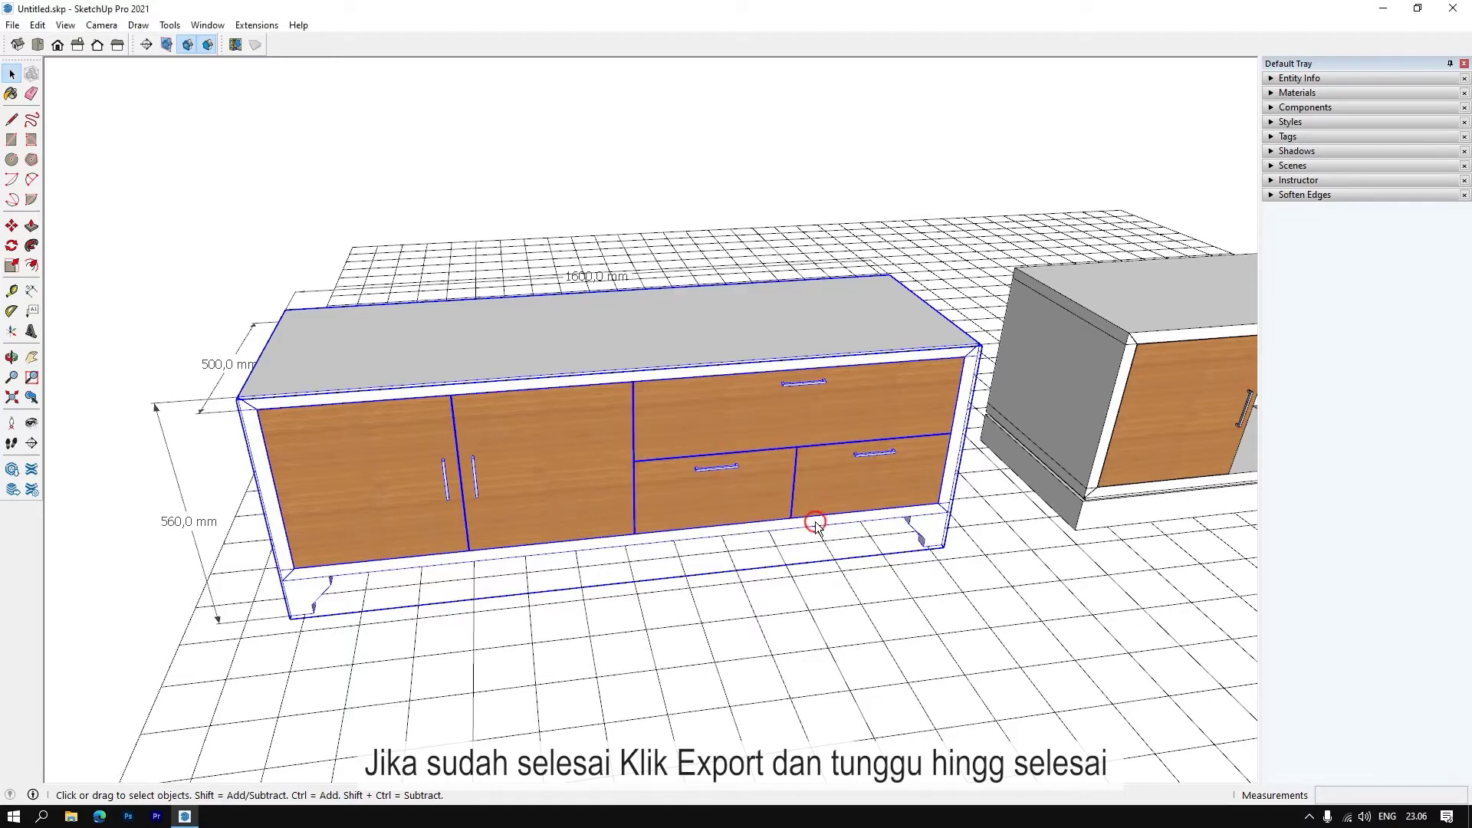
pyautogui.scroll(-3, 537, 475)
pyautogui.scroll(-2, 504, 495)
pyautogui.click(296, 368)
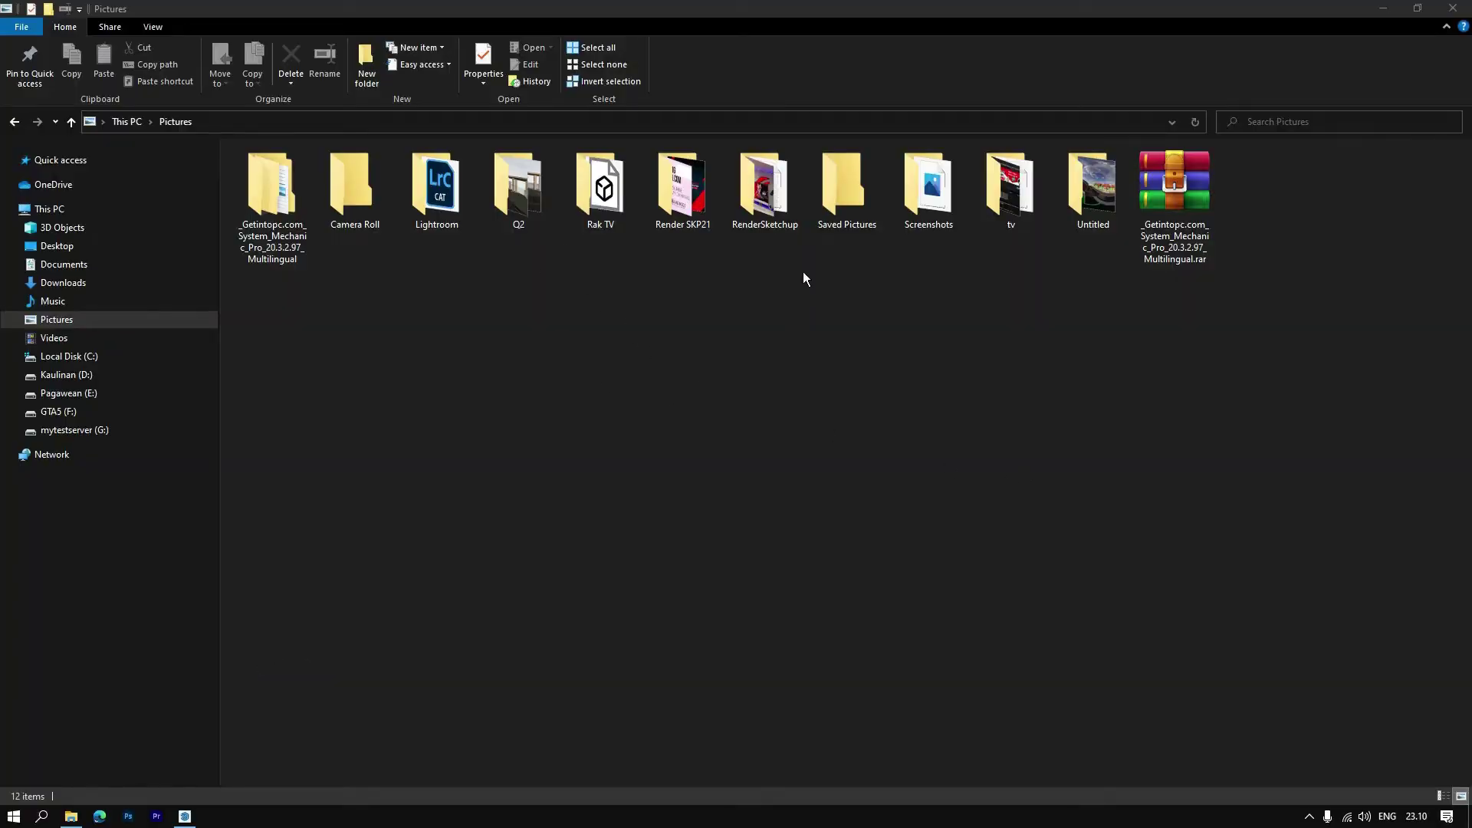
# Confirm Pictures > Rak TV holds rak_tv.fbx and the rak_tv texture folder, then minimise Explorer
pyautogui.doubleClick(623, 194)
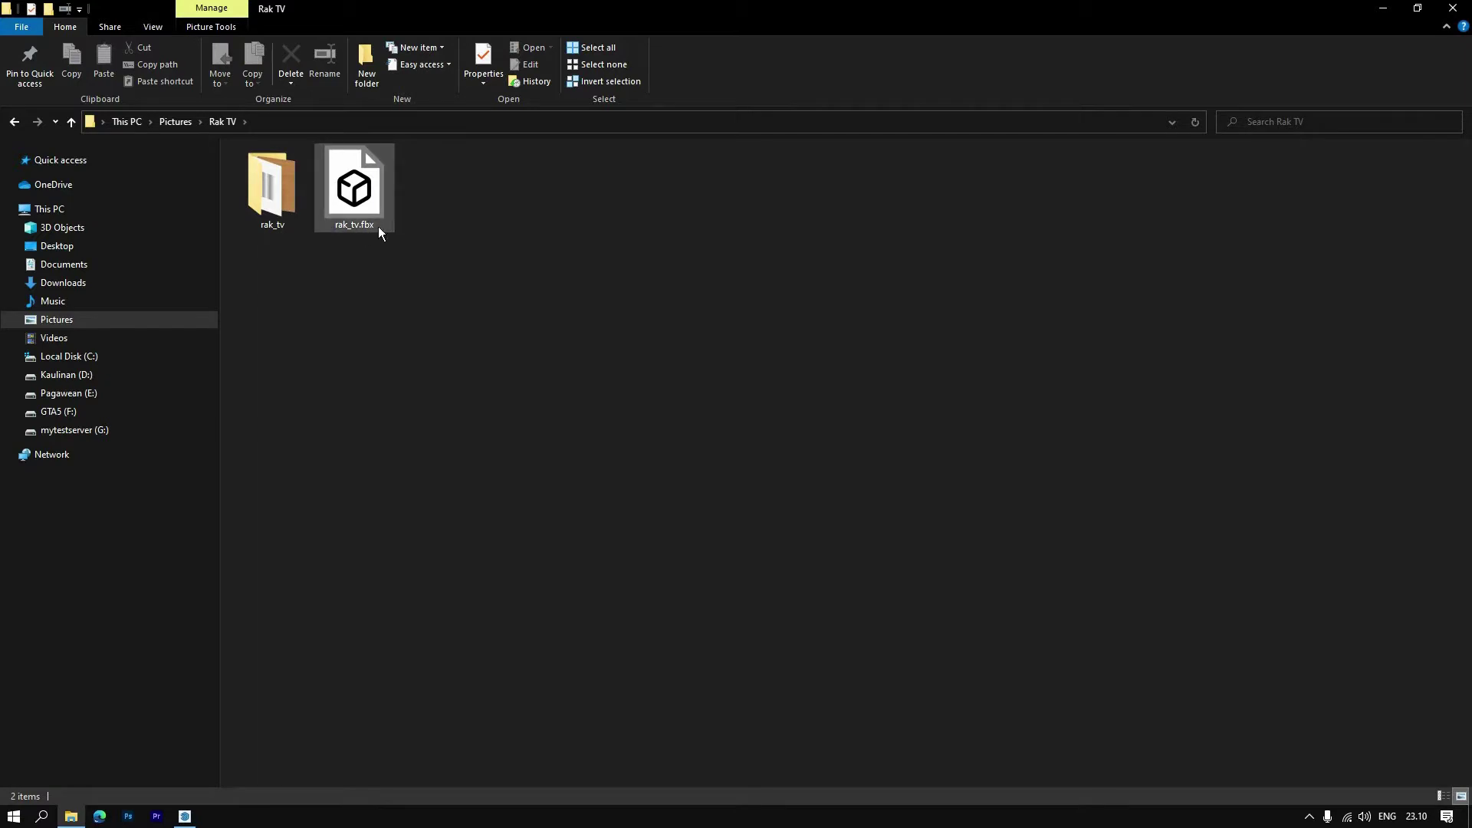
pyautogui.doubleClick(293, 196)
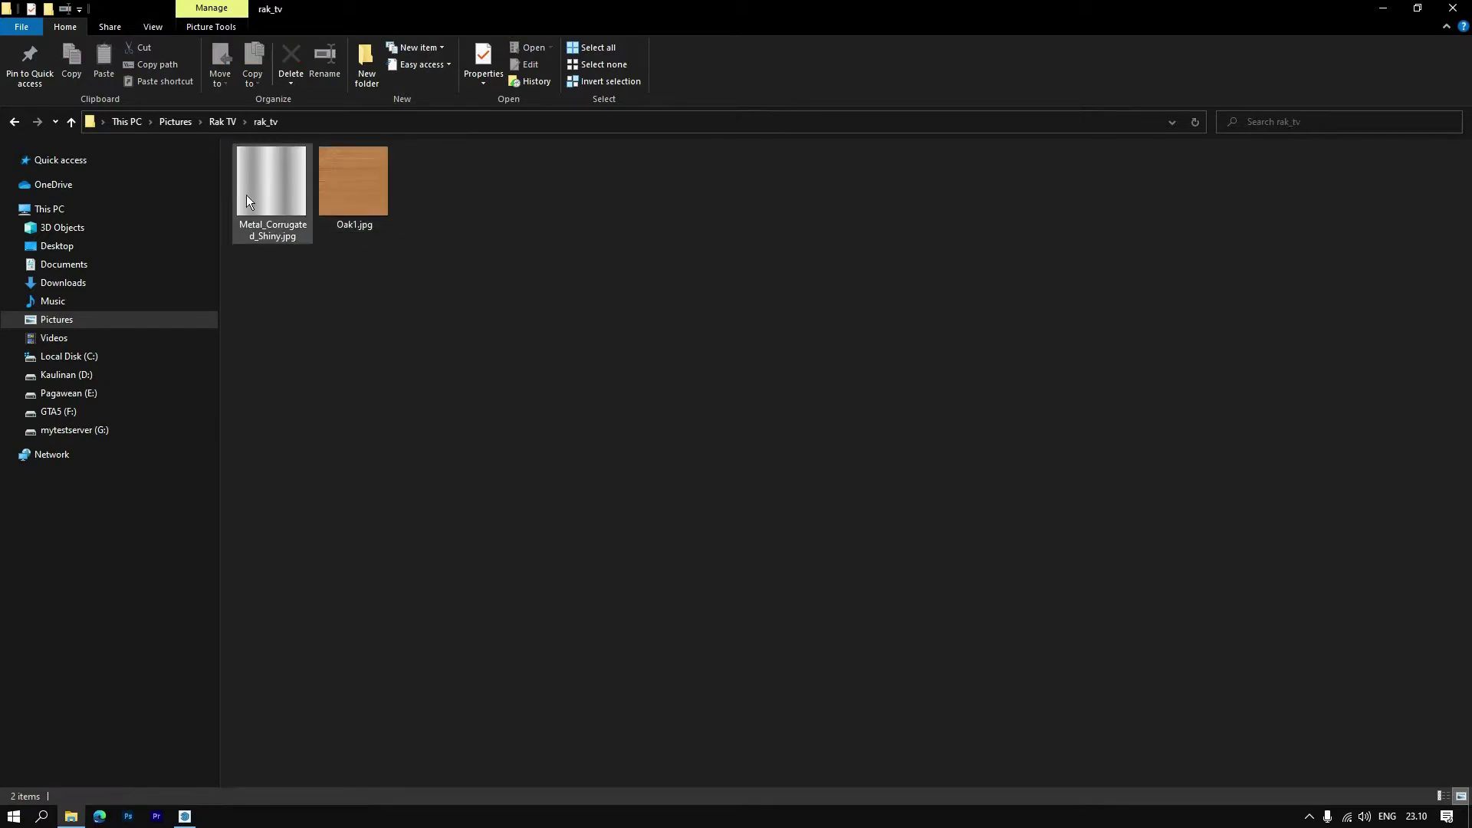
pyautogui.click(72, 122)
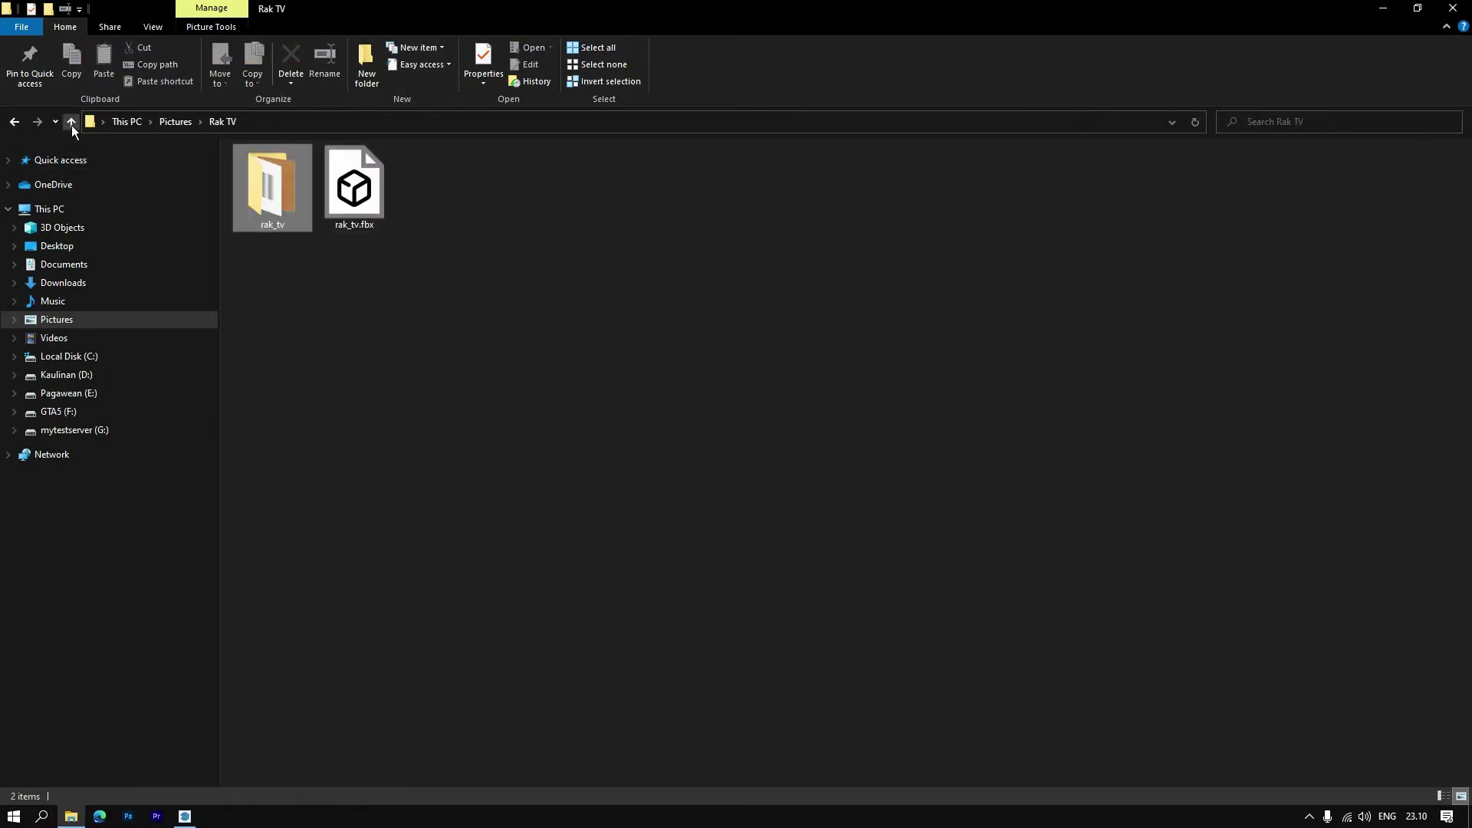
pyautogui.doubleClick(612, 210)
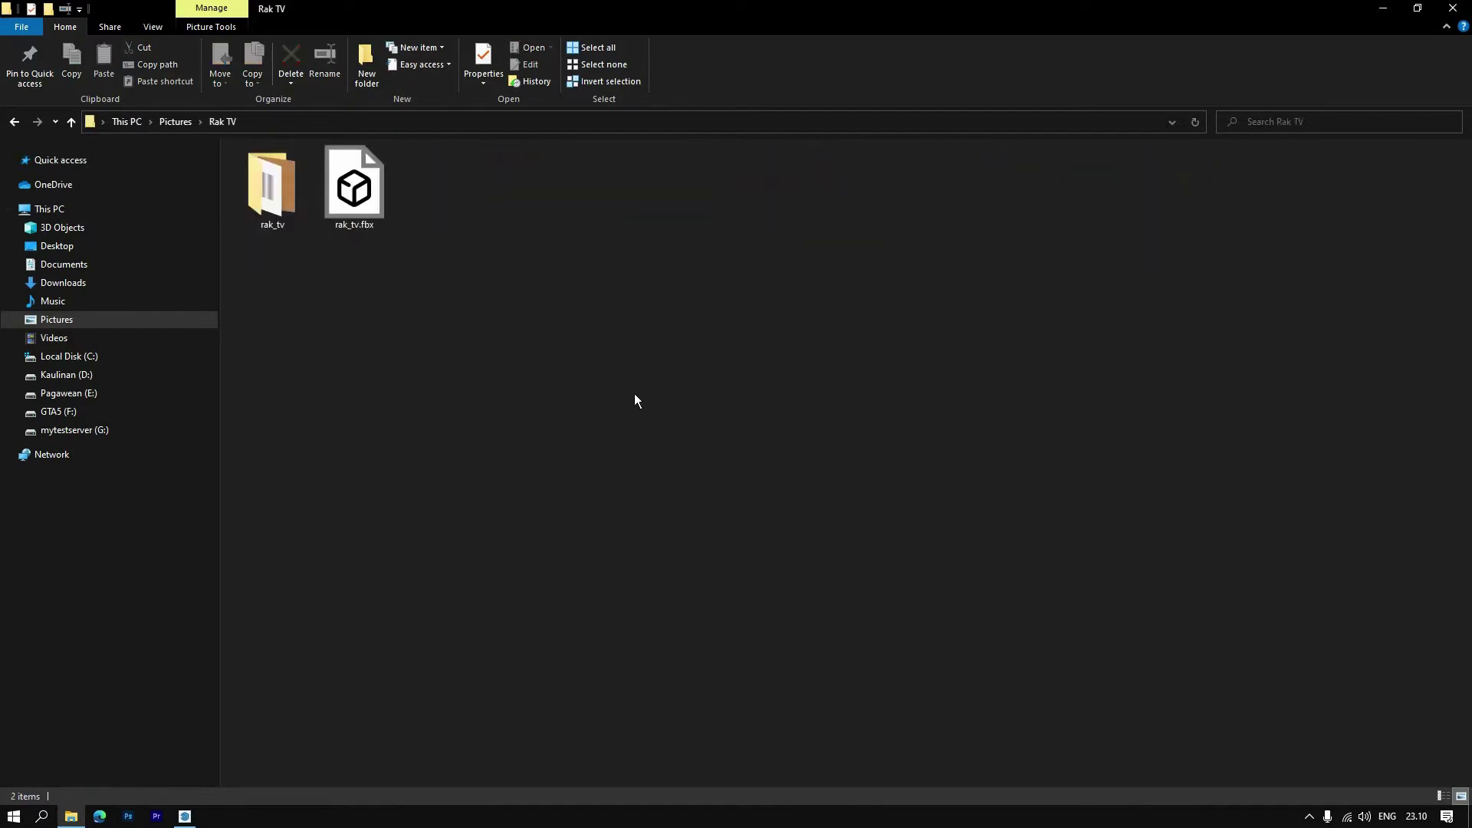
pyautogui.click(1386, 11)
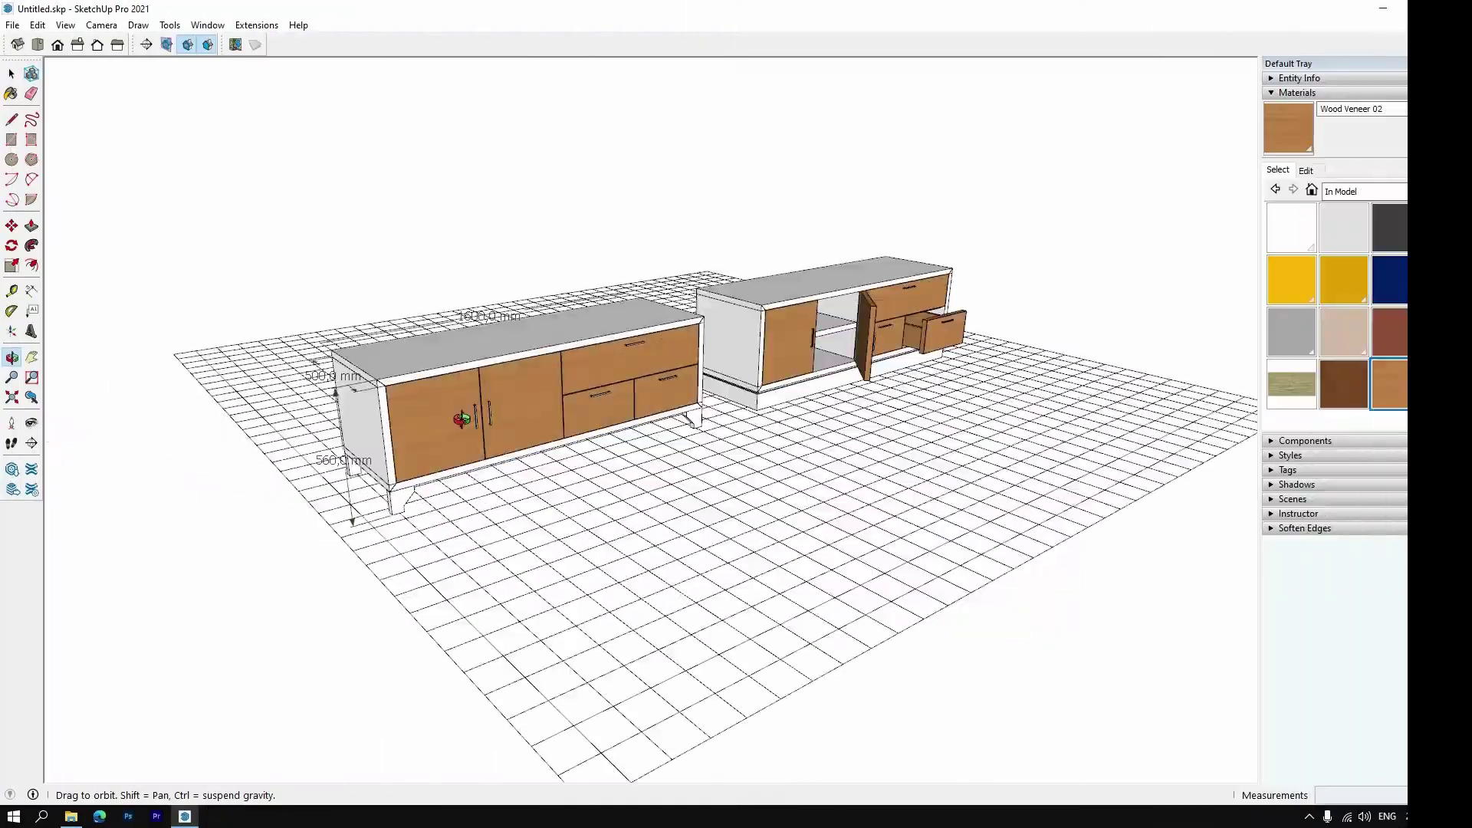
# Open the Enscape Asset Library from SketchUp's Extensions menu over the TV cabinet model
pyautogui.moveTo(348, 493)
pyautogui.mouseDown()
pyautogui.moveTo(345, 611)
pyautogui.moveTo(371, 549)
pyautogui.moveTo(532, 467)
pyautogui.moveTo(943, 437)
pyautogui.moveTo(435, 505)
pyautogui.moveTo(250, 362)
pyautogui.mouseUp()
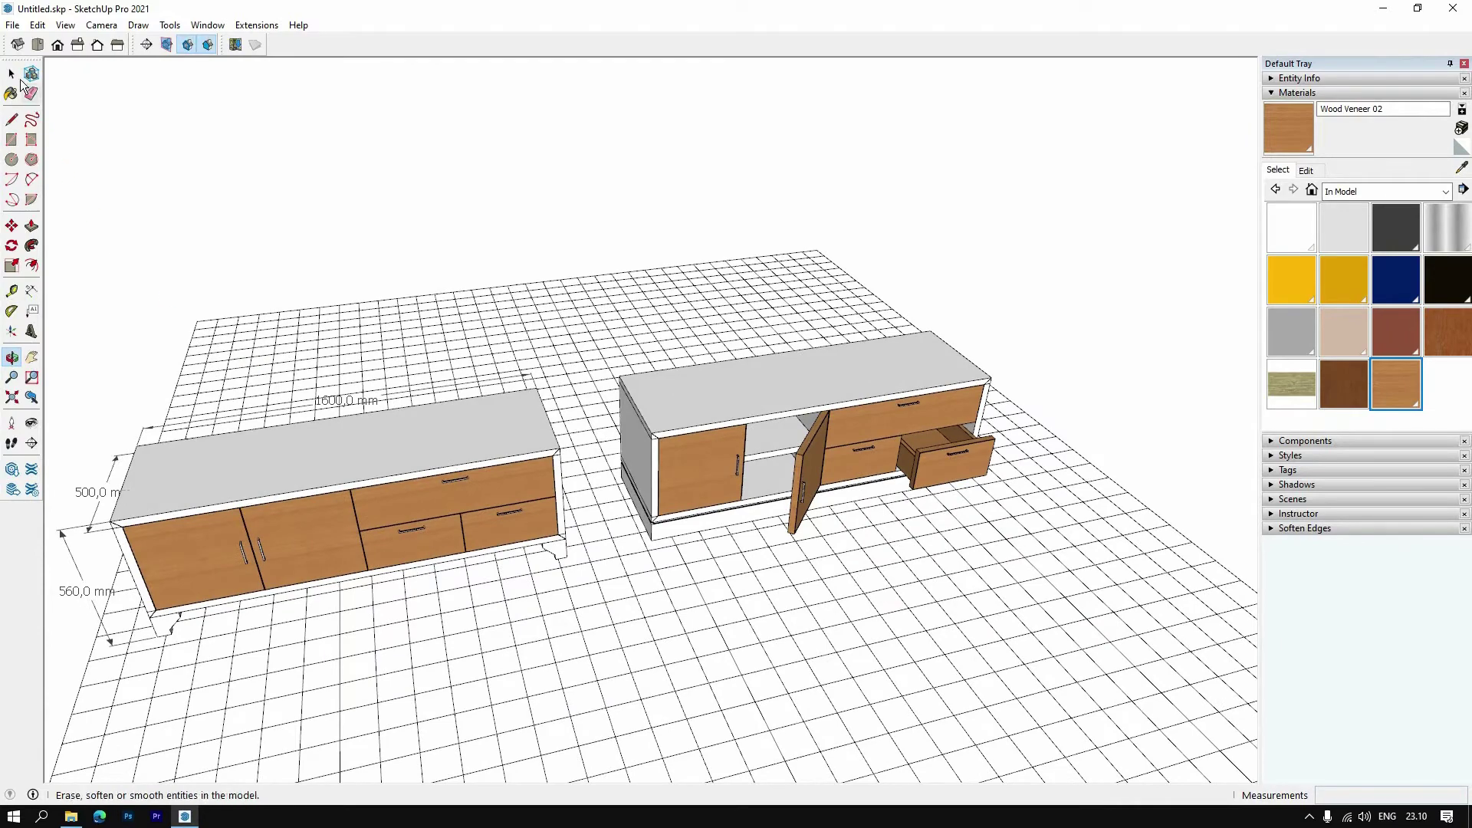
pyautogui.click(11, 72)
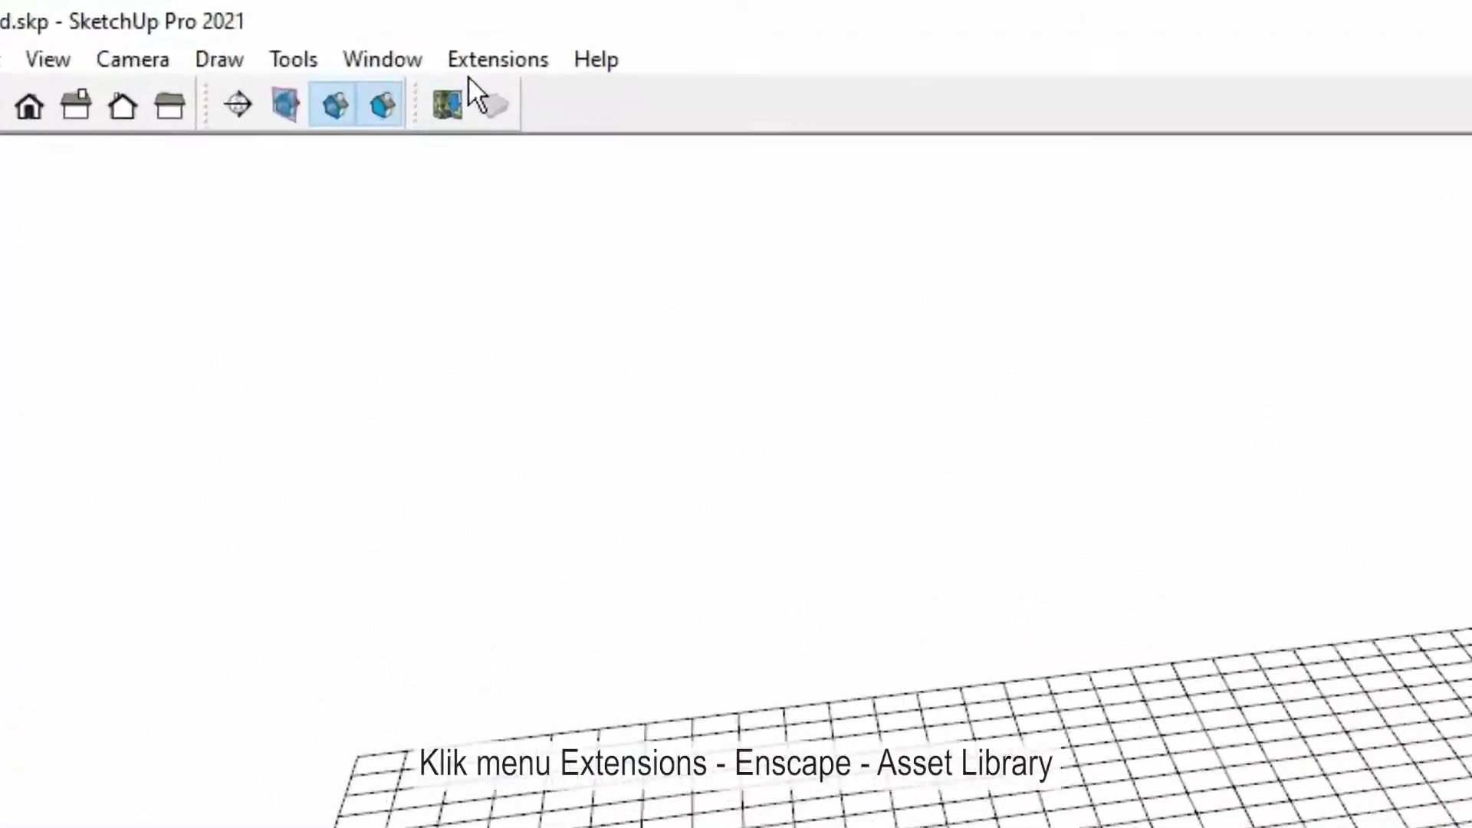
pyautogui.click(282, 32)
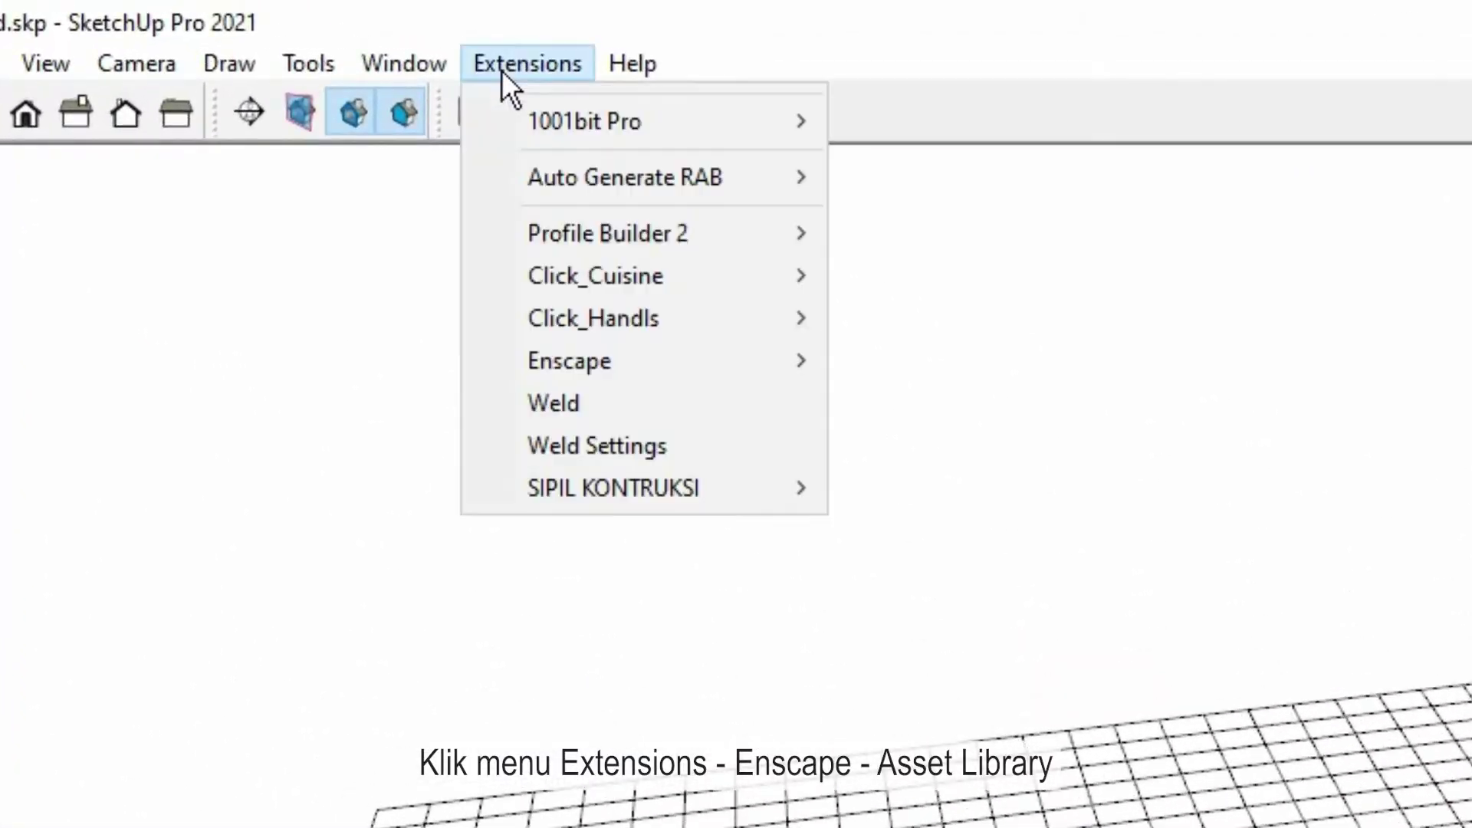
pyautogui.moveTo(569, 361)
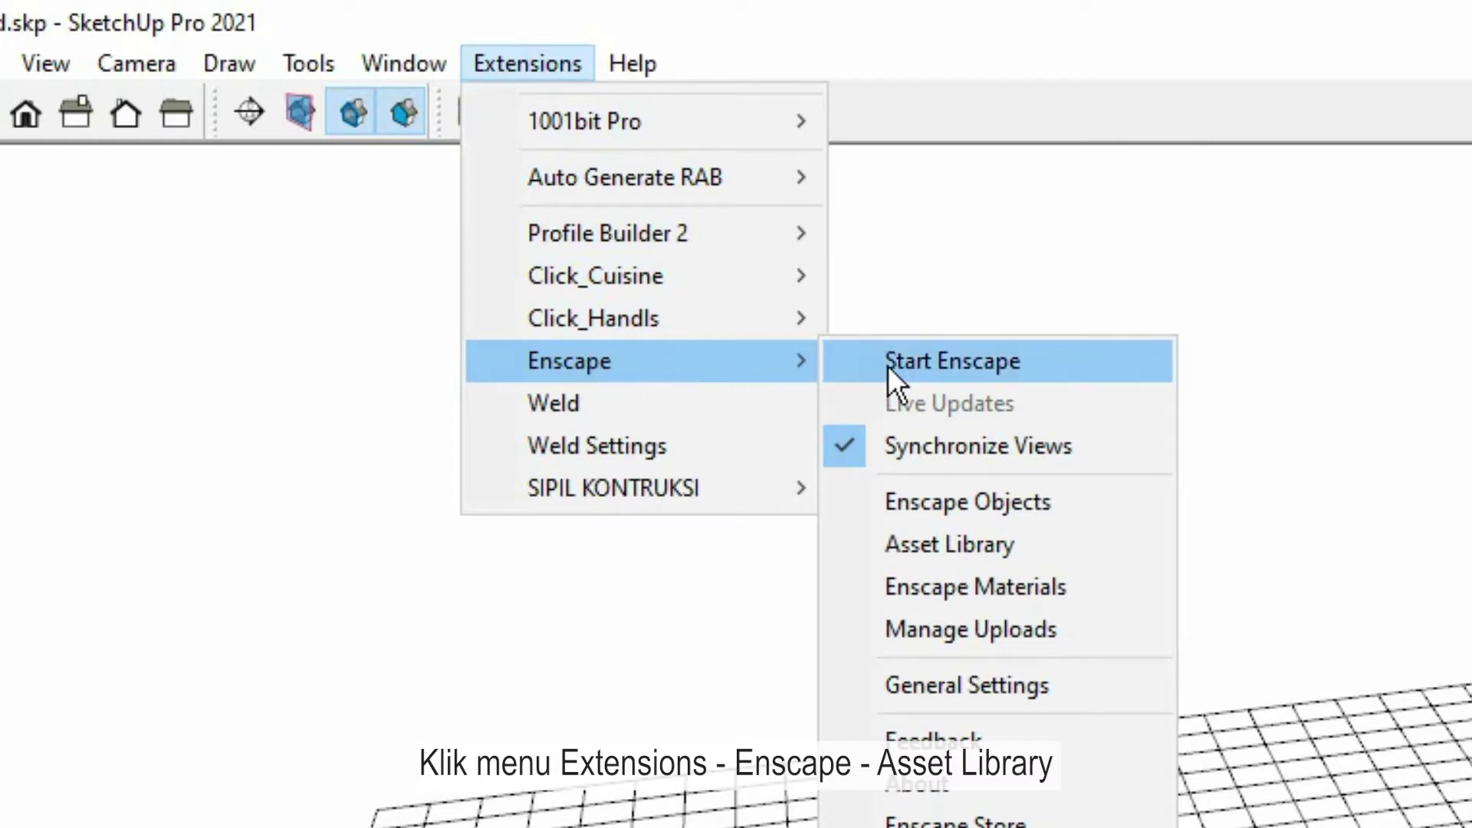
pyautogui.click(934, 546)
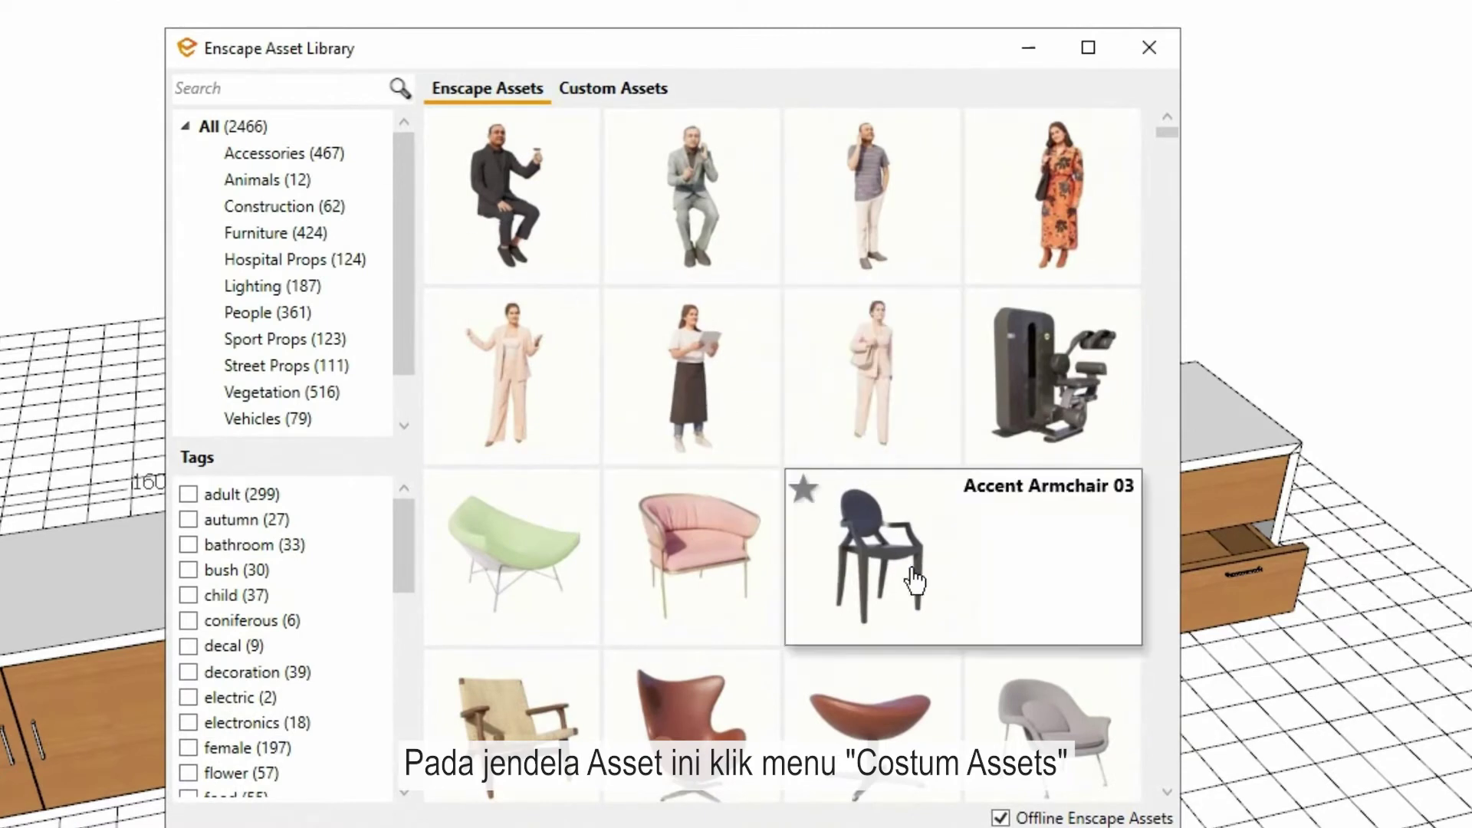
# Switch the Asset Library to Custom Assets, showing three existing assets and Create Asset
pyautogui.scroll(-3, 889, 523)
pyautogui.scroll(-2, 889, 523)
pyautogui.scroll(1, 889, 523)
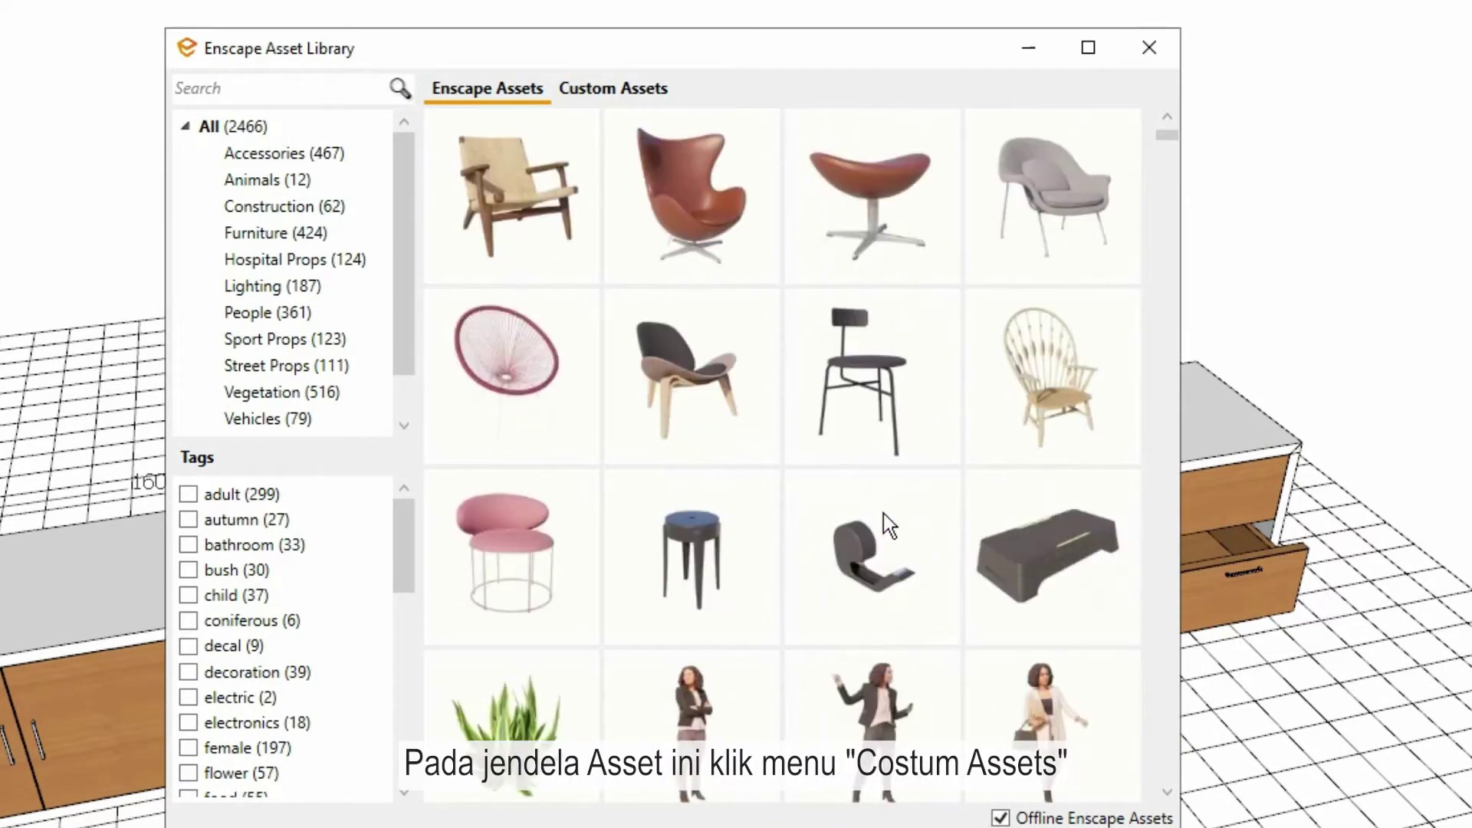
pyautogui.scroll(3, 883, 513)
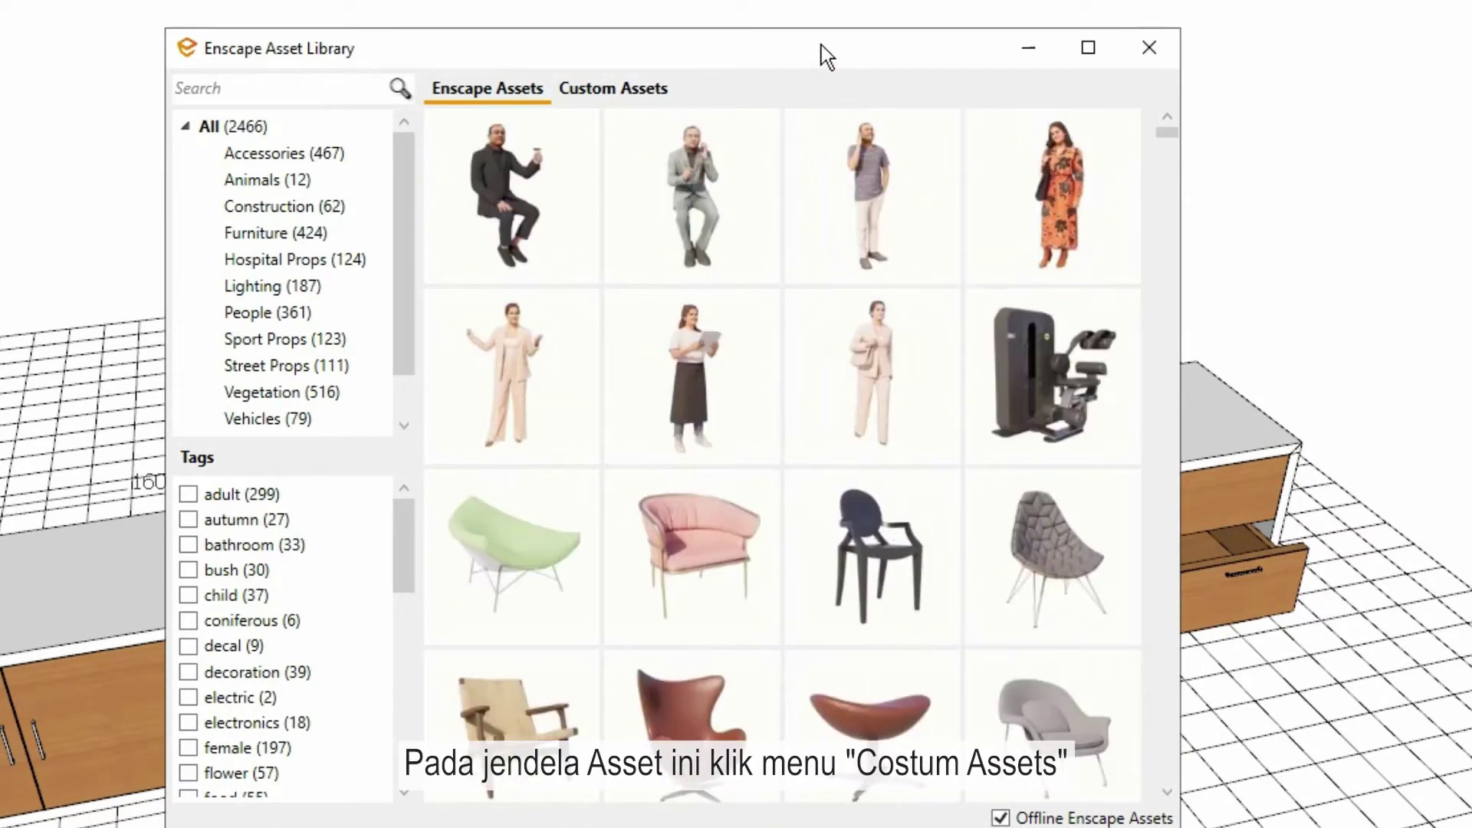
pyautogui.moveTo(821, 45); pyautogui.dragTo(833, 44)
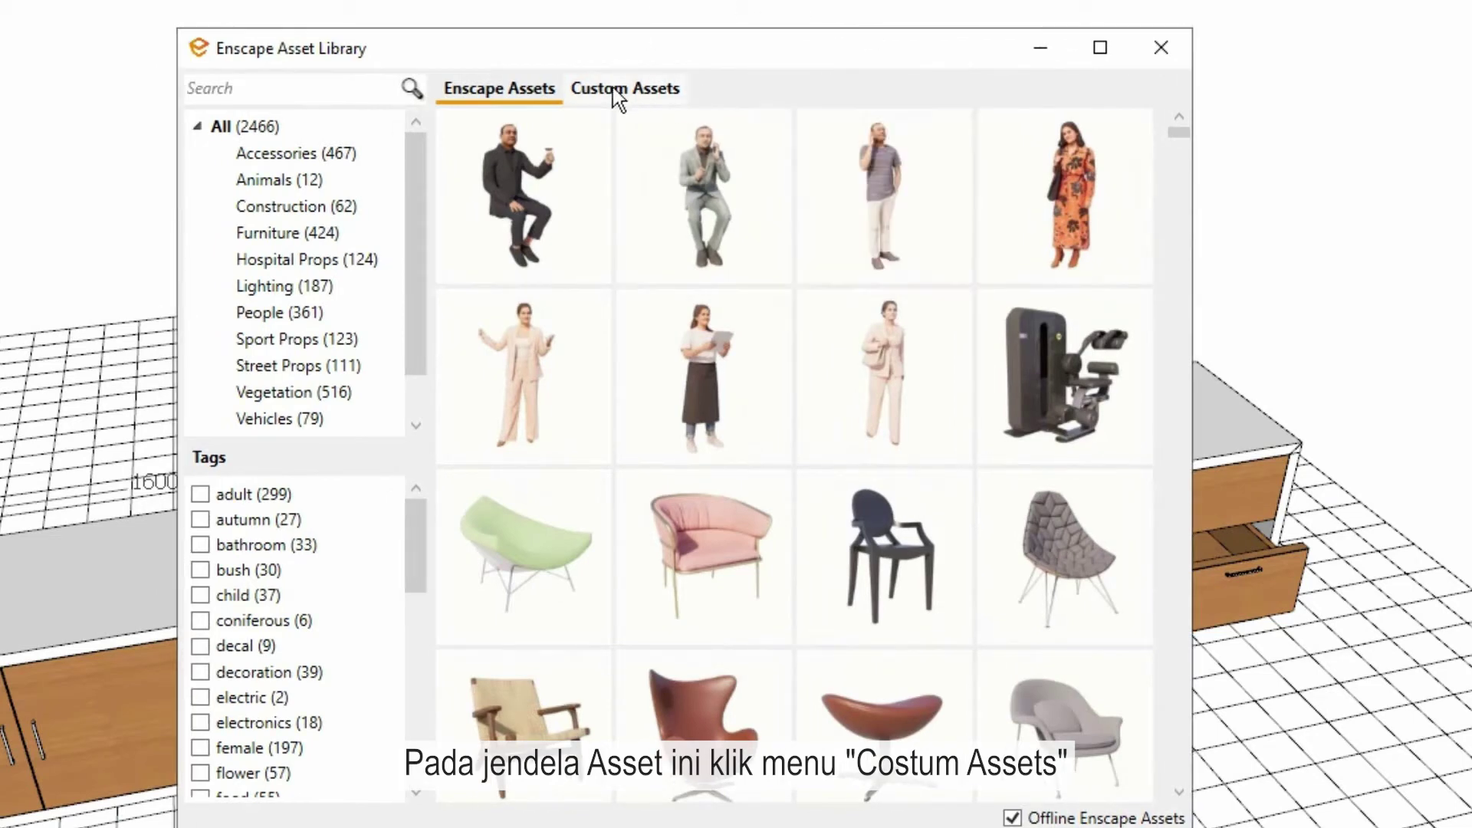
pyautogui.click(618, 88)
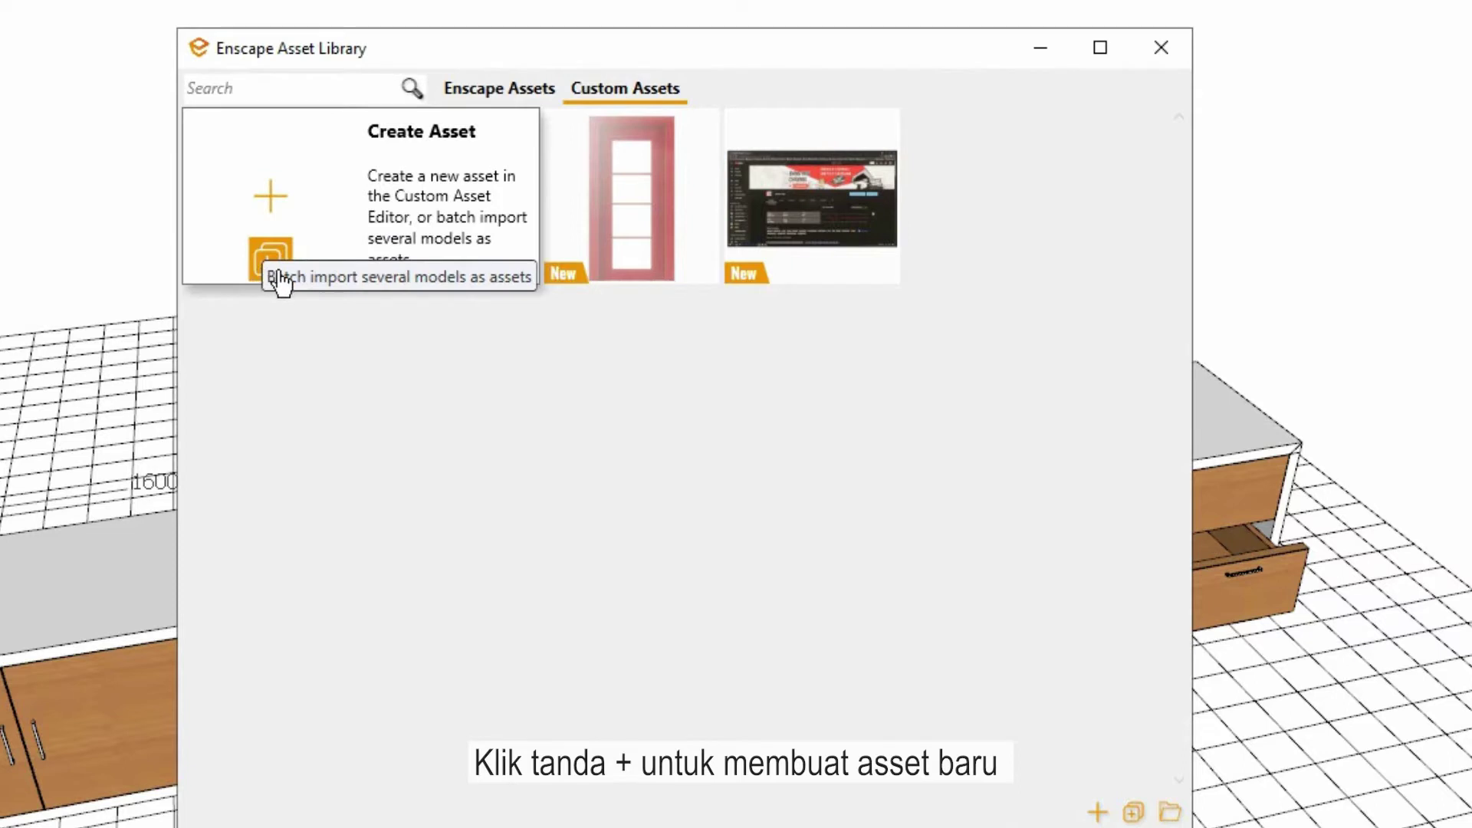
# Create a new custom asset titled rak_tv with an empty description, and maximise the editor
pyautogui.click(273, 203)
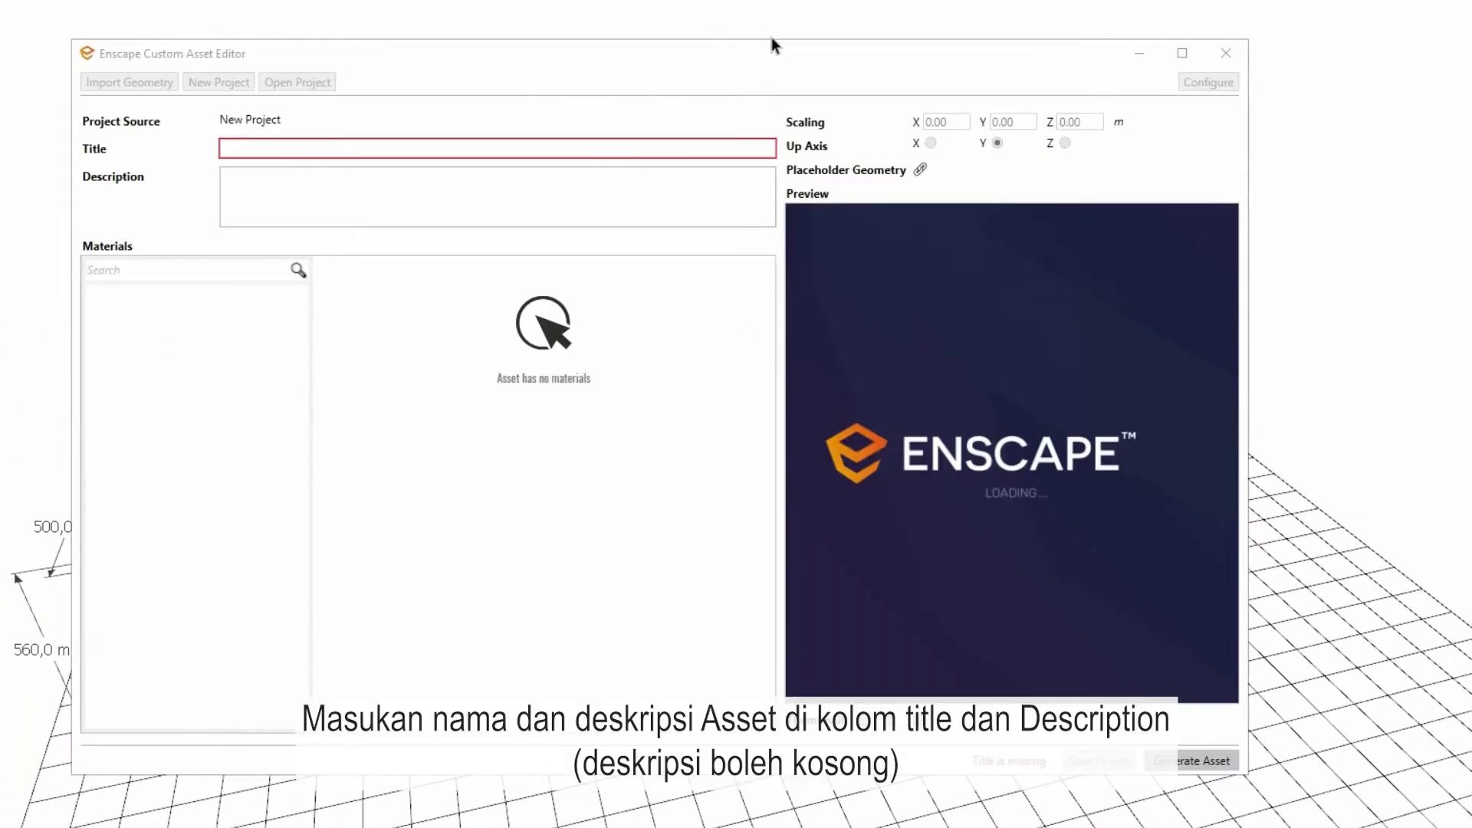
pyautogui.moveTo(711, 49); pyautogui.dragTo(813, 81)
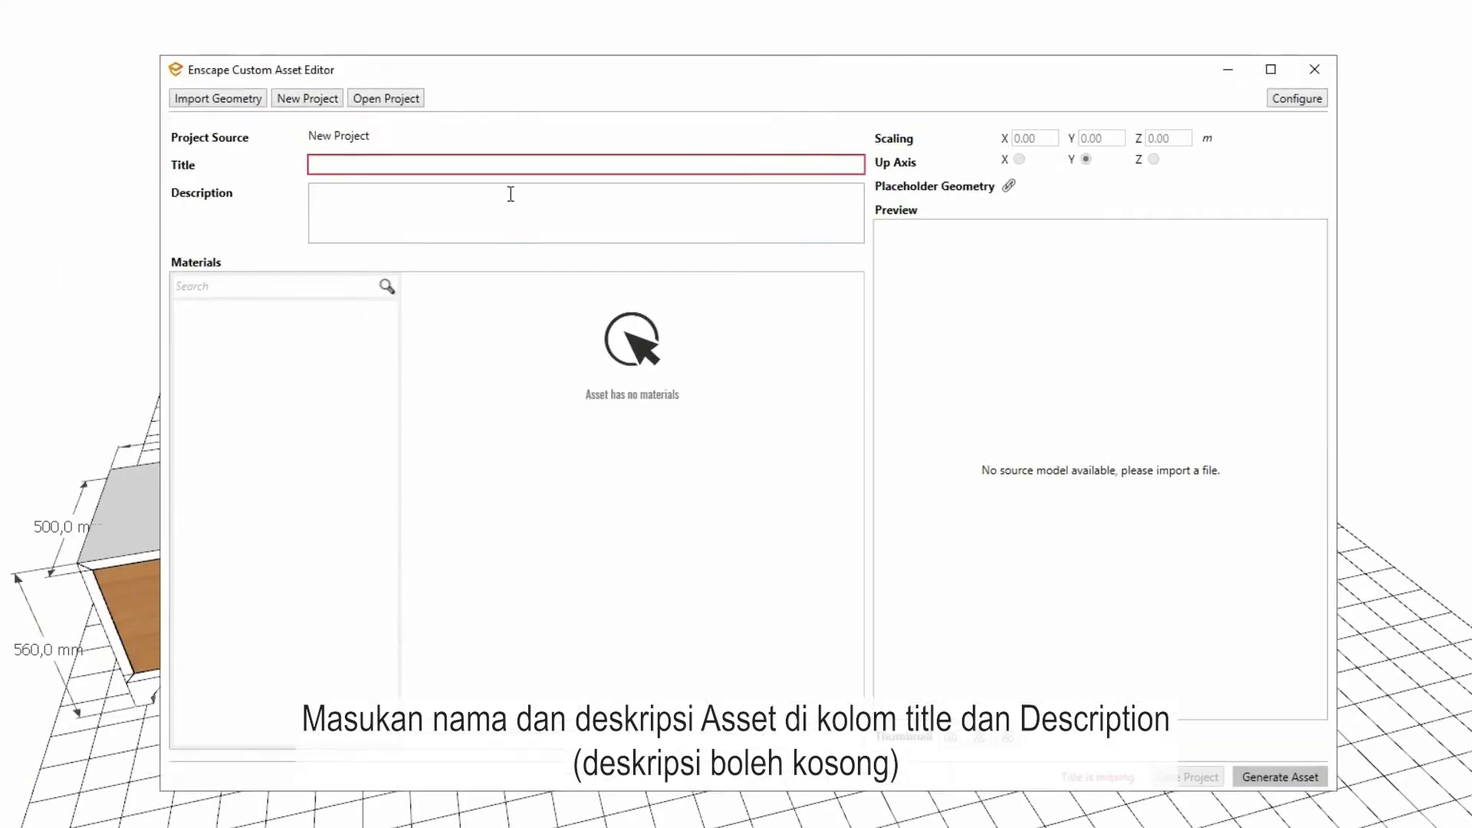
pyautogui.click(458, 166)
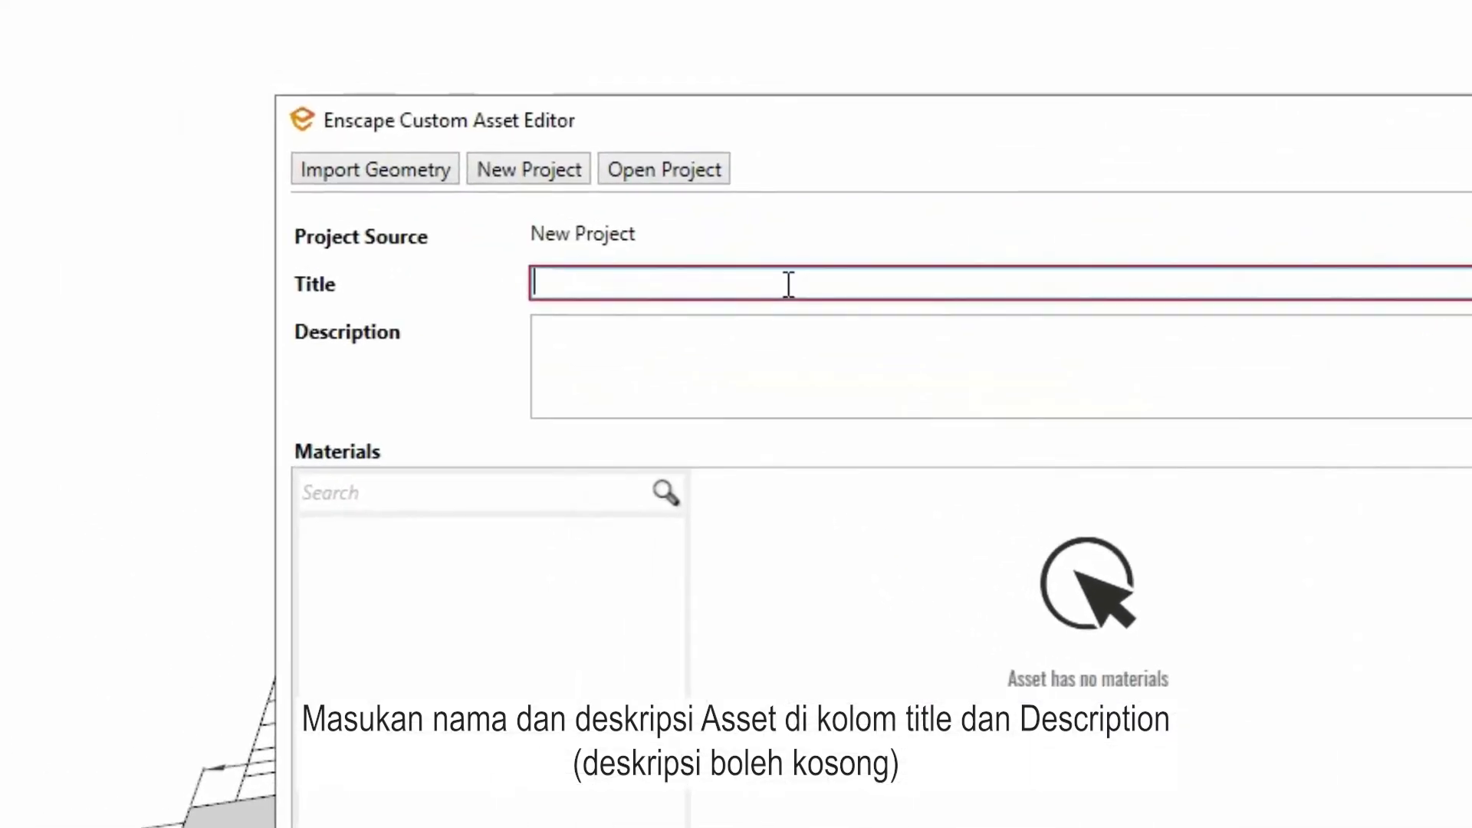
pyautogui.write('k')
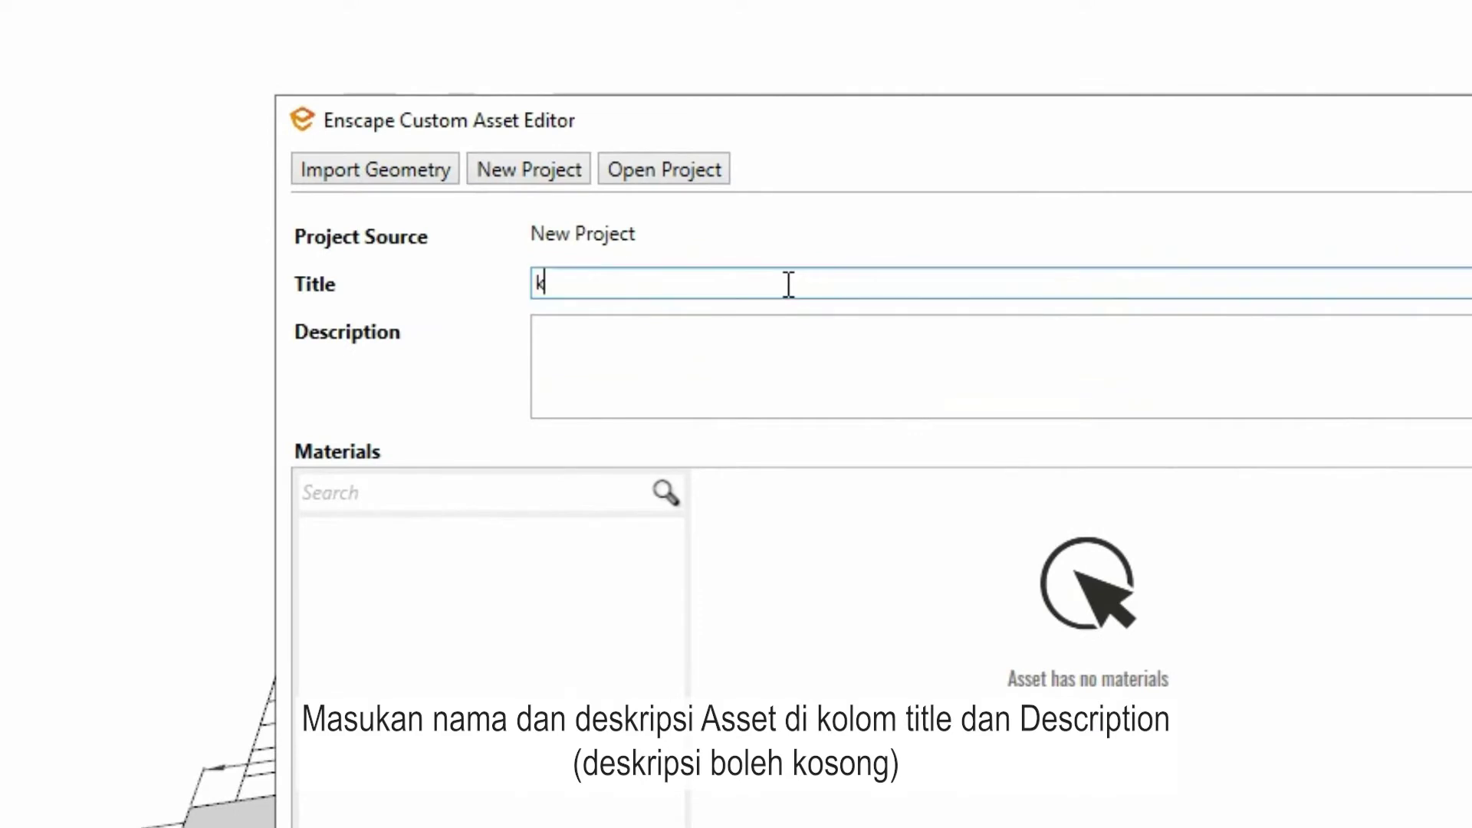
pyautogui.press('BackSpace')
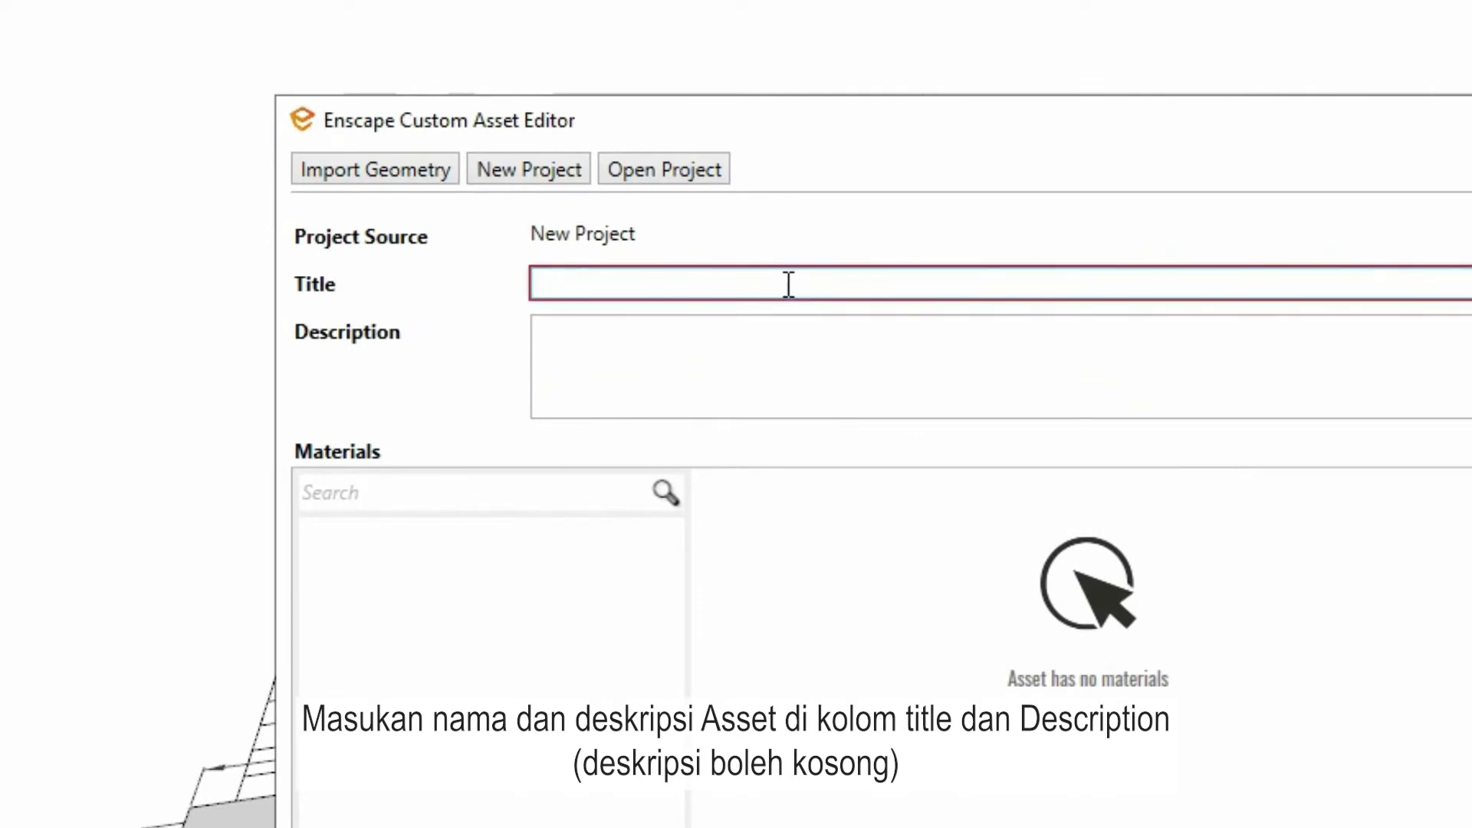
pyautogui.write('rak_tv')
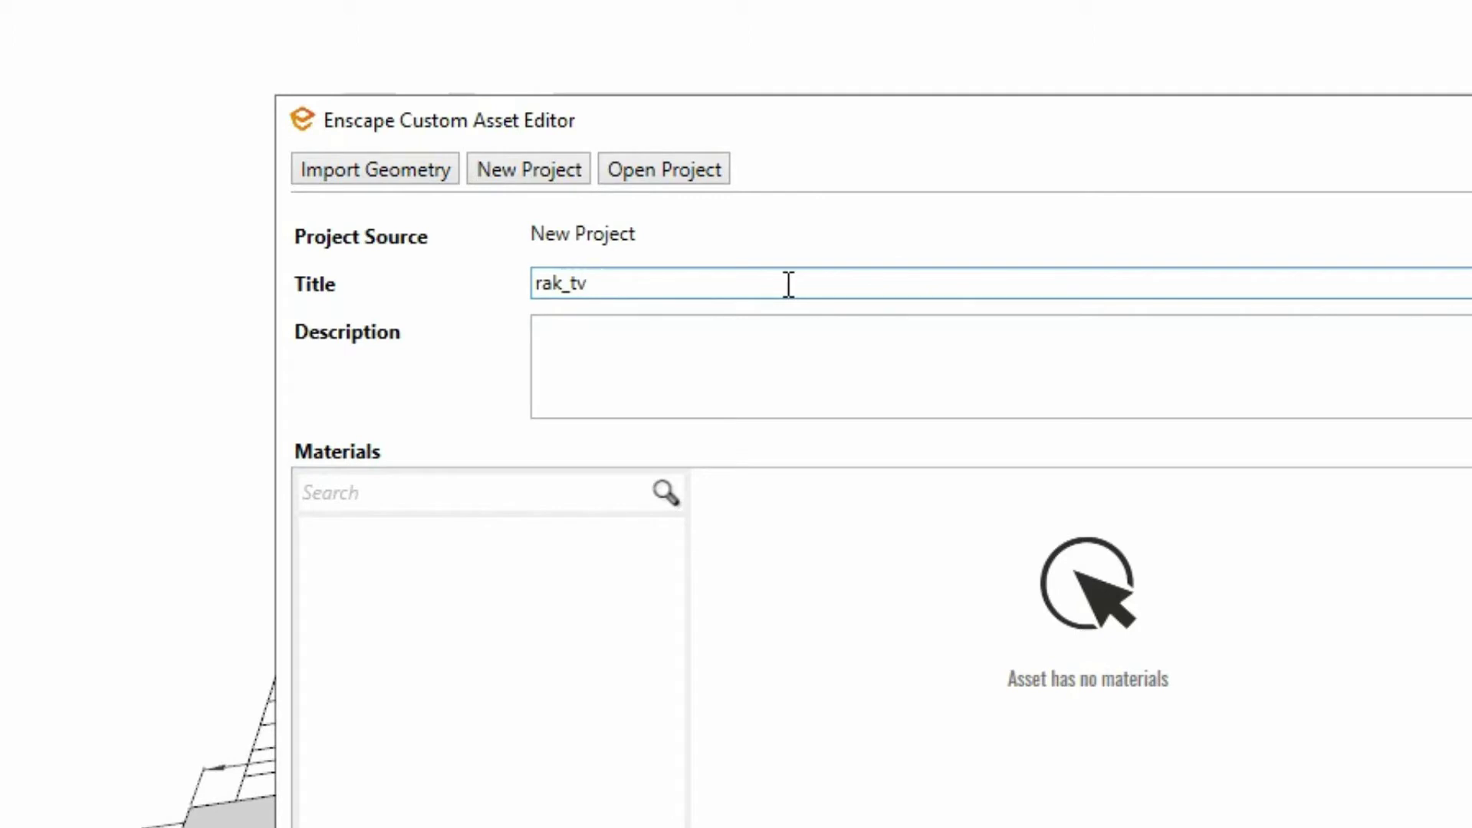
pyautogui.click(798, 353)
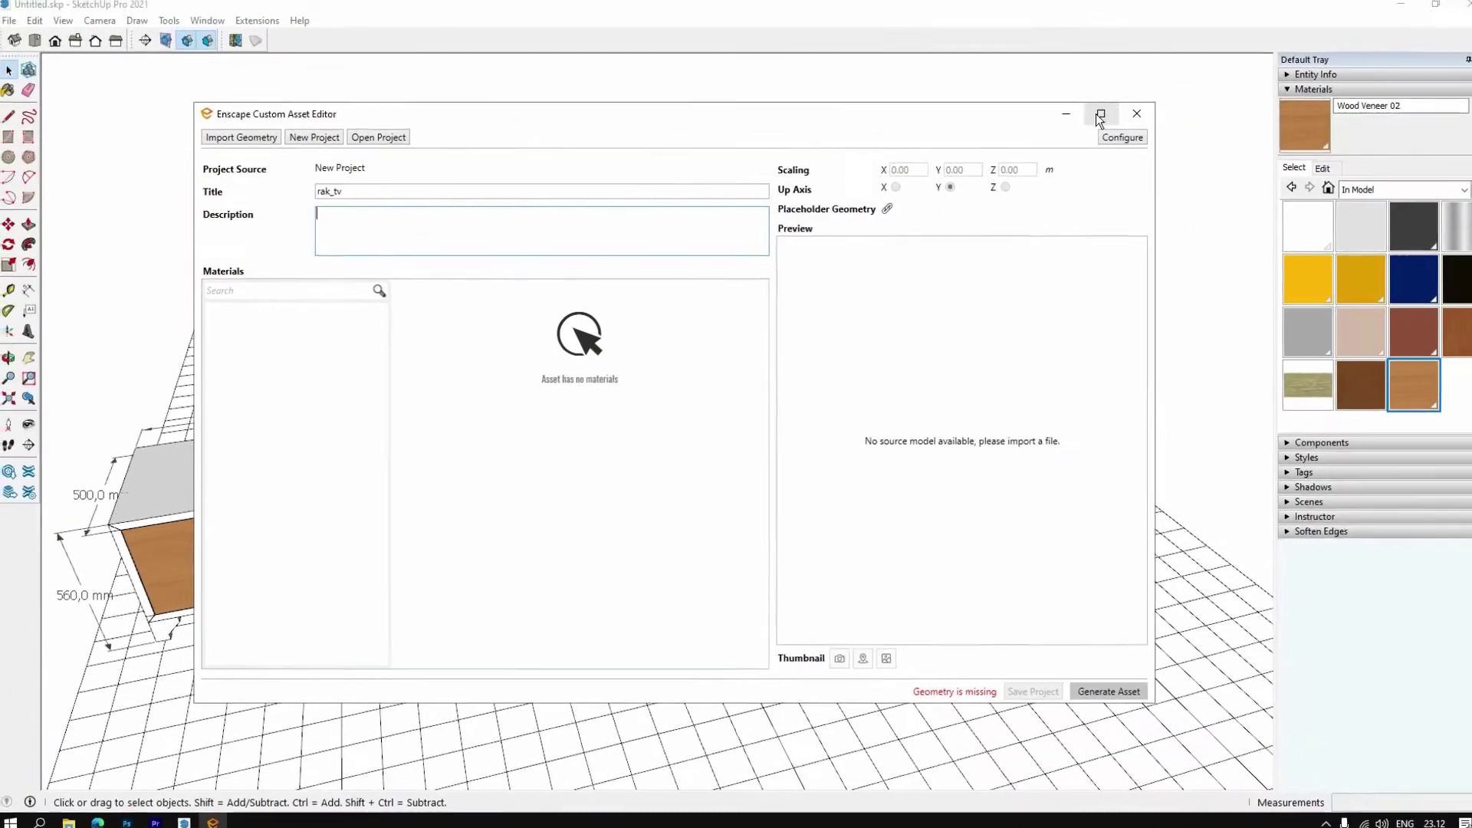
pyautogui.click(1101, 115)
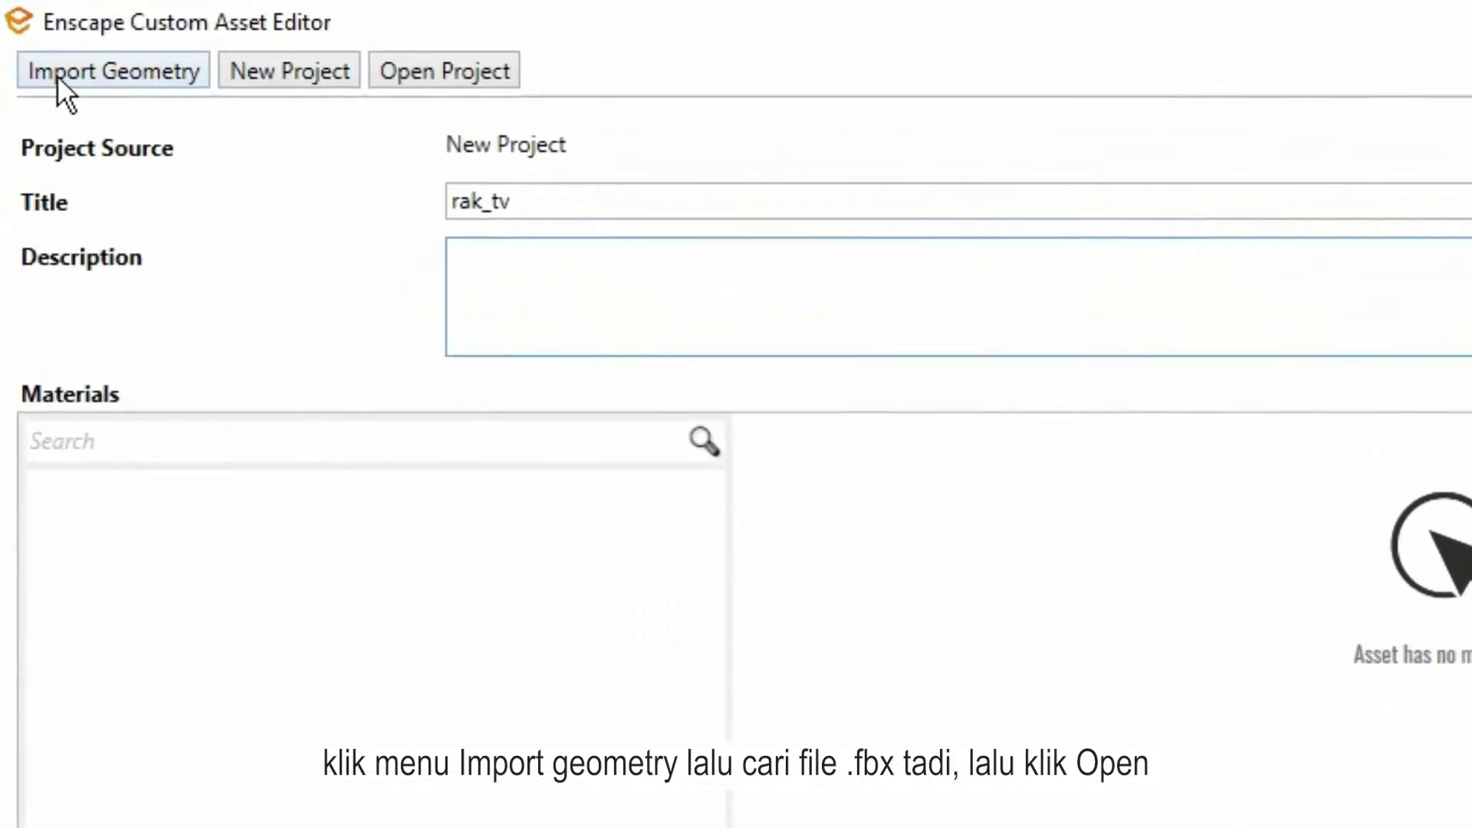
# Import rak_tv.fbx from Pictures > Rak TV as the asset geometry (1.60 × 0.56 × 0.51 m)
pyautogui.click(98, 70)
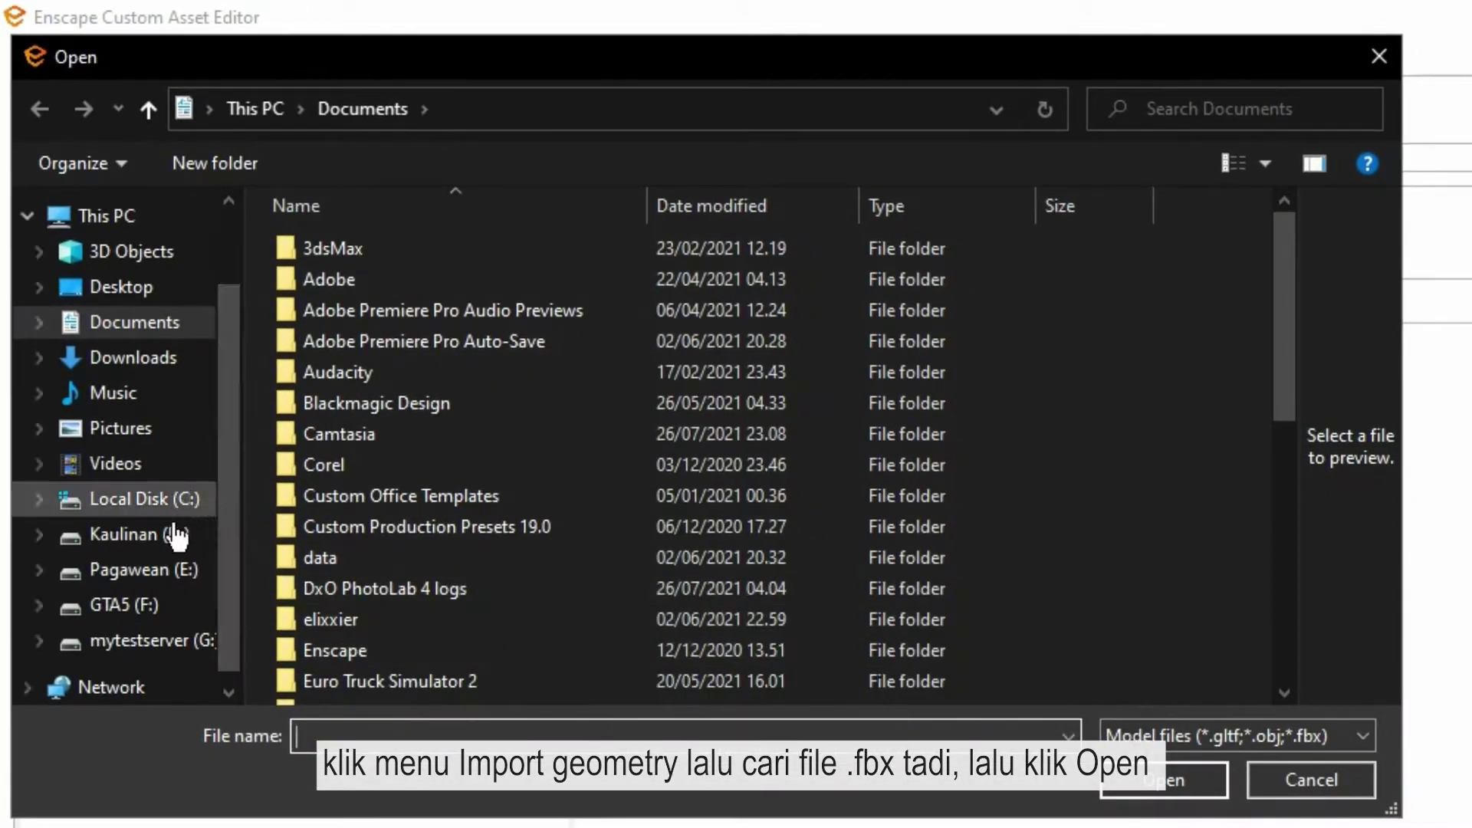
pyautogui.click(194, 430)
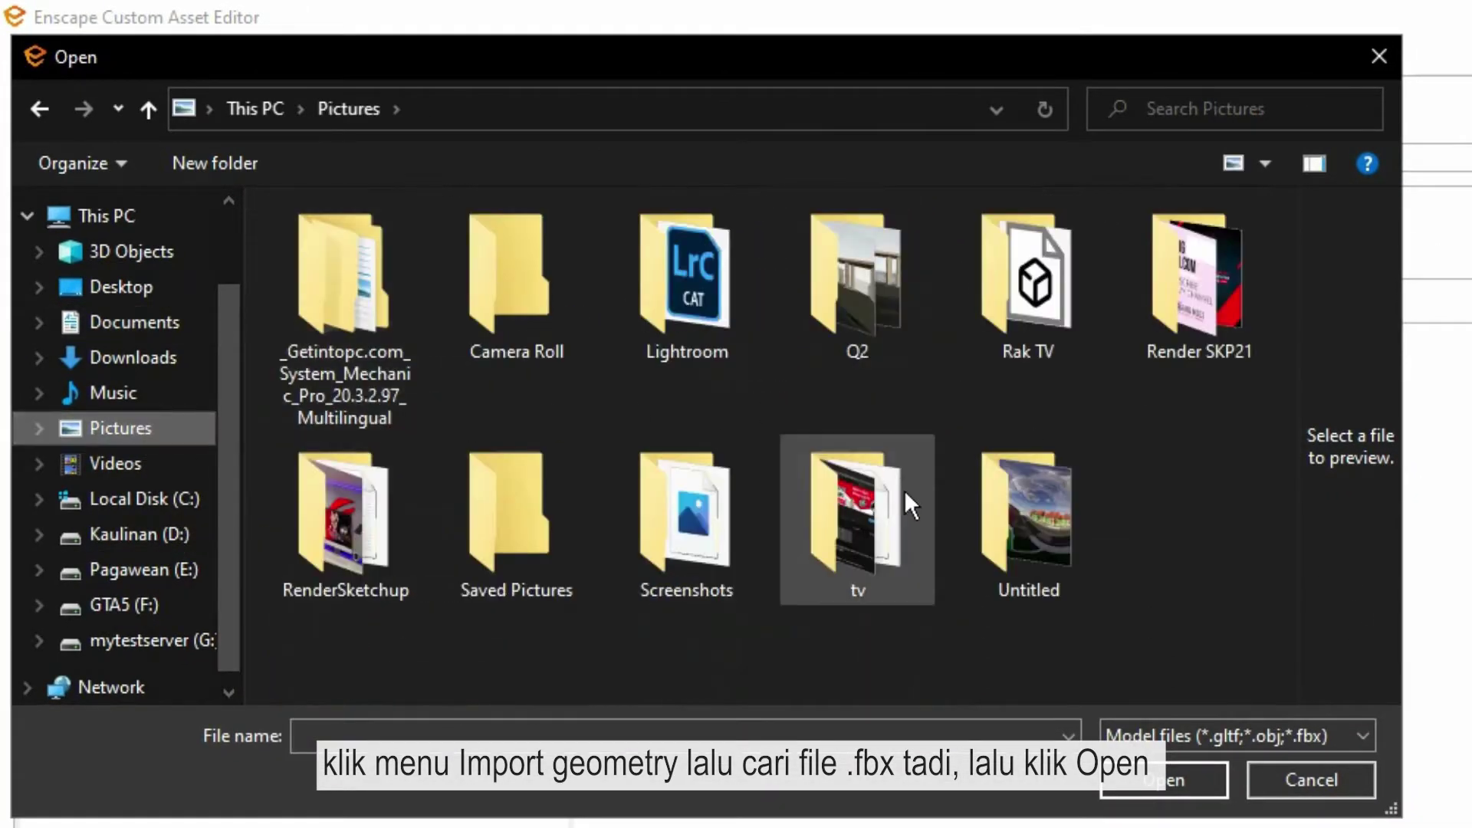
pyautogui.doubleClick(1000, 329)
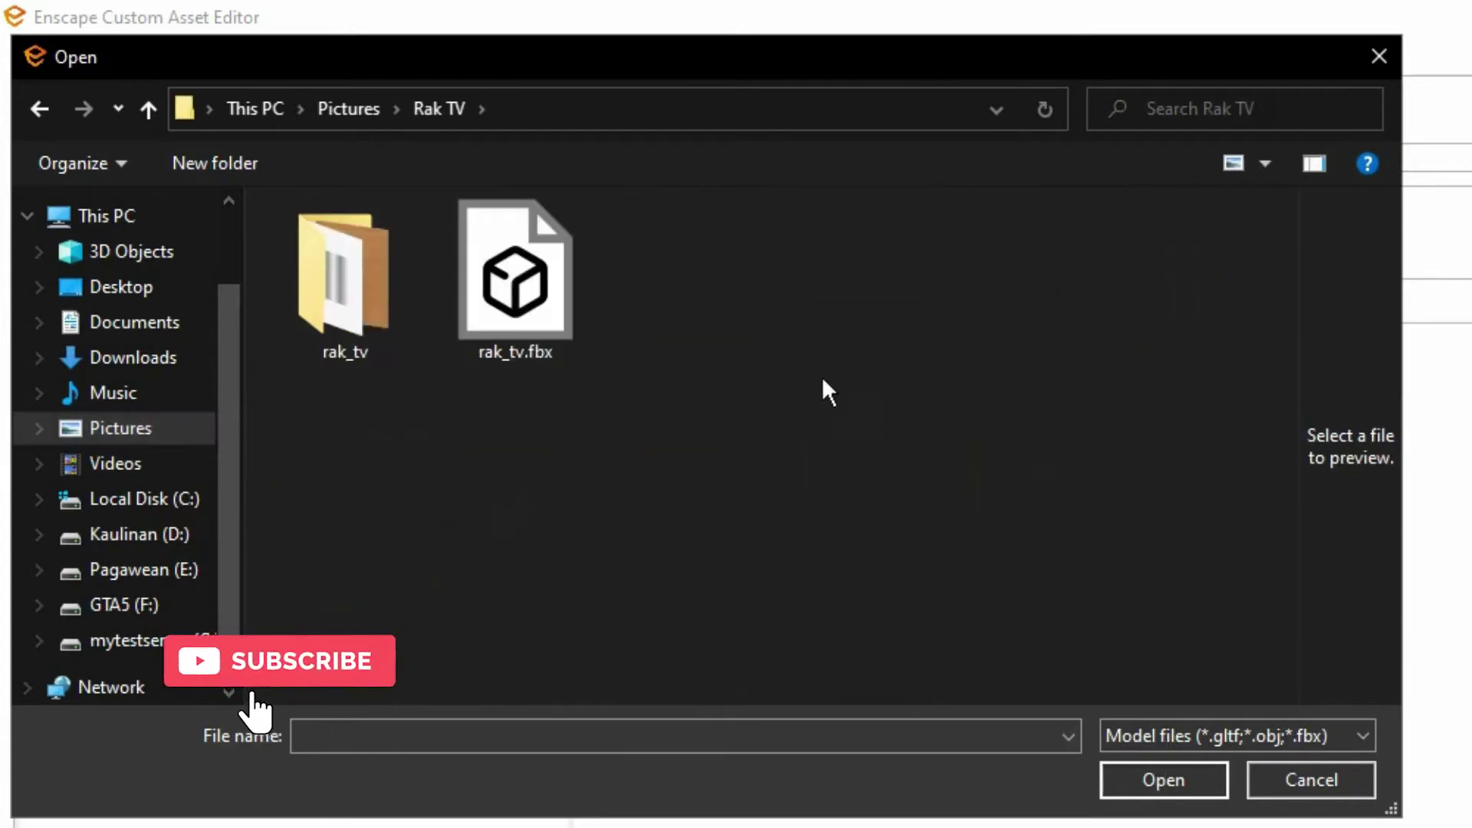
pyautogui.click(540, 303)
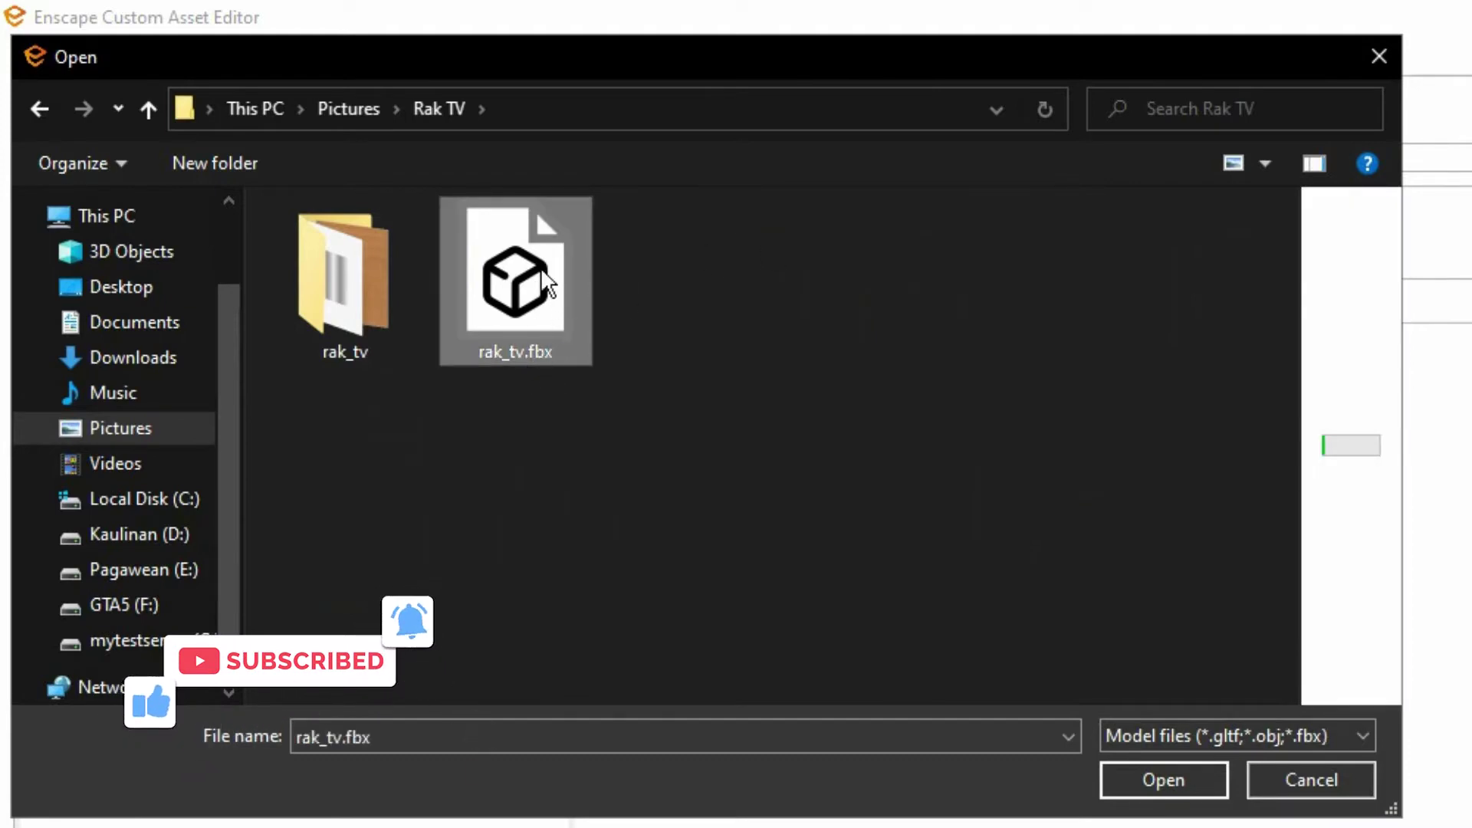
pyautogui.click(1150, 782)
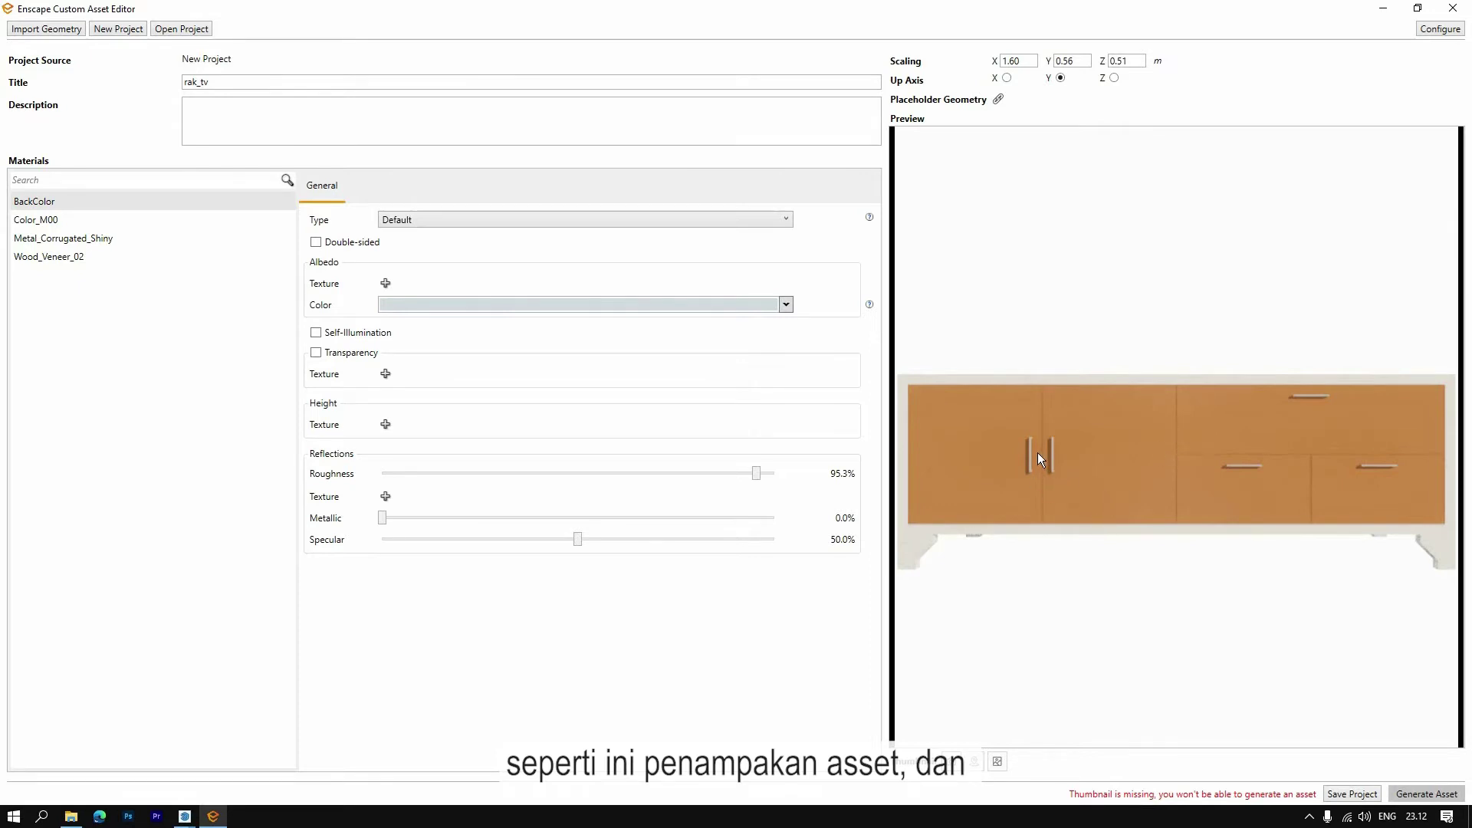
# Rotate the cabinet preview to inspect it, then show the Metal_Corrugated_Shiny material settings
pyautogui.moveTo(1038, 453)
pyautogui.mouseDown()
pyautogui.moveTo(1166, 506)
pyautogui.moveTo(1120, 491)
pyautogui.mouseUp()
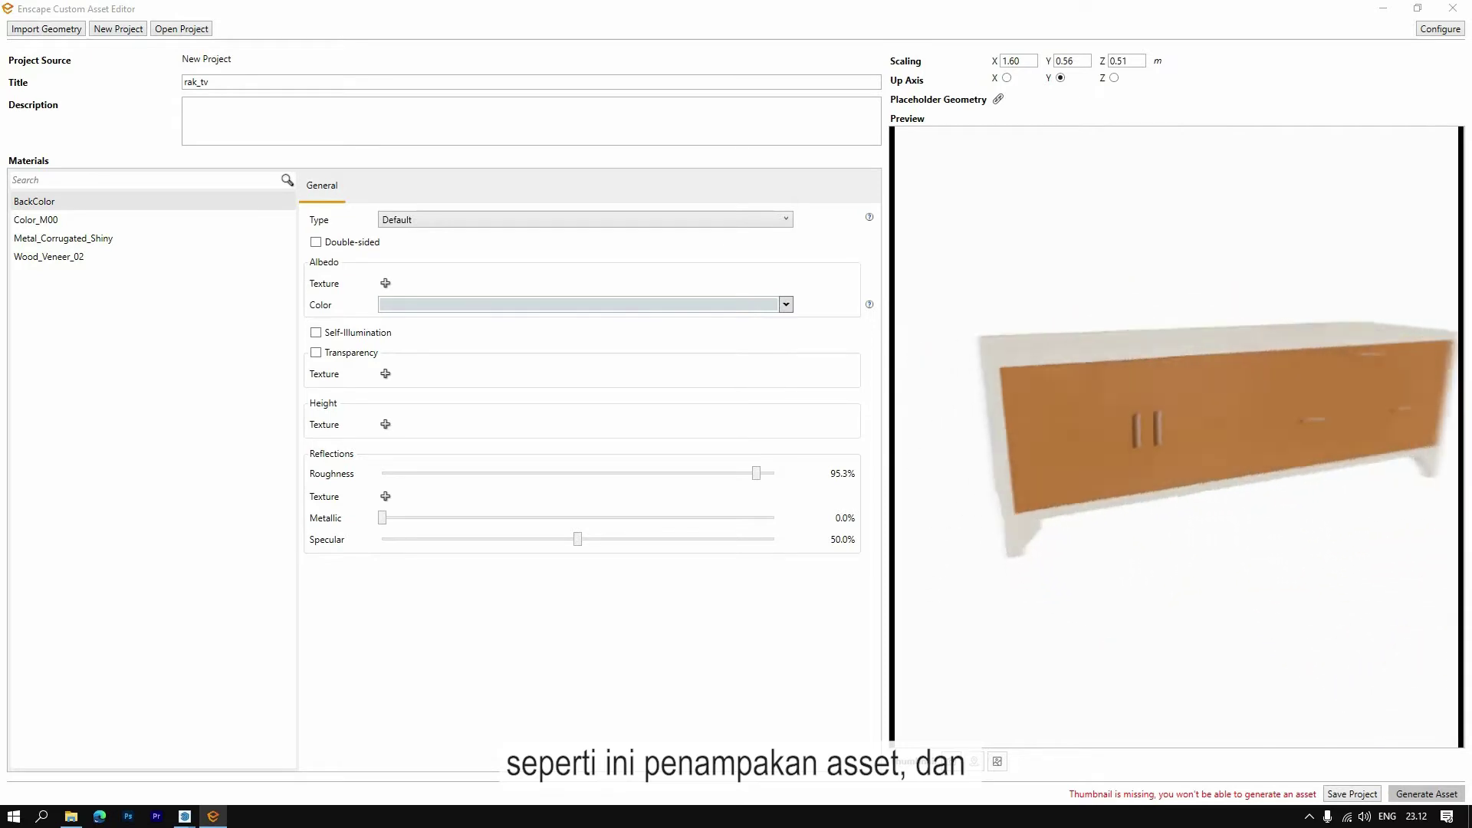
pyautogui.moveTo(1119, 491)
pyautogui.mouseDown()
pyautogui.moveTo(1073, 521)
pyautogui.moveTo(1071, 481)
pyautogui.mouseUp()
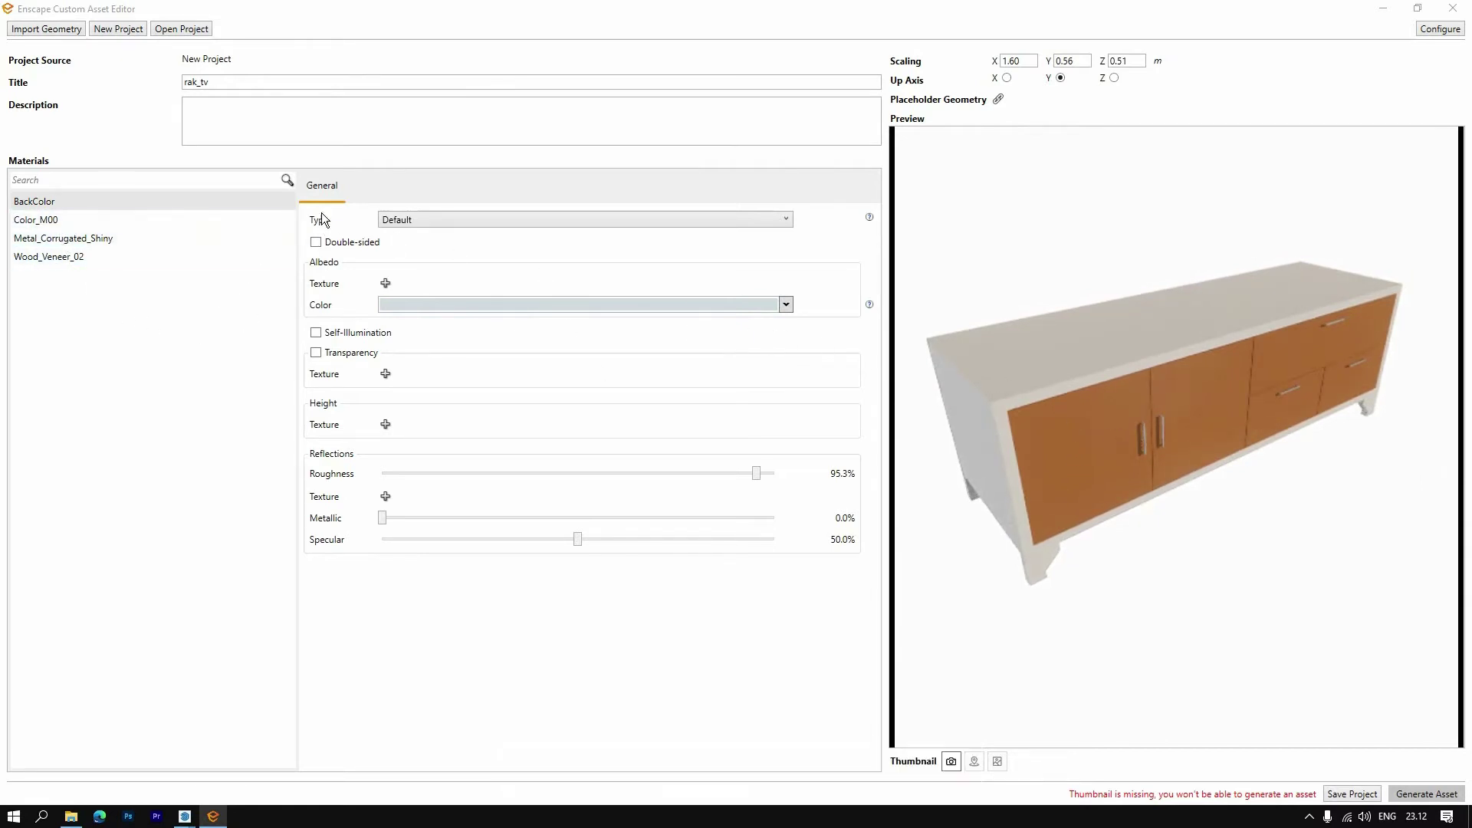
pyautogui.click(108, 237)
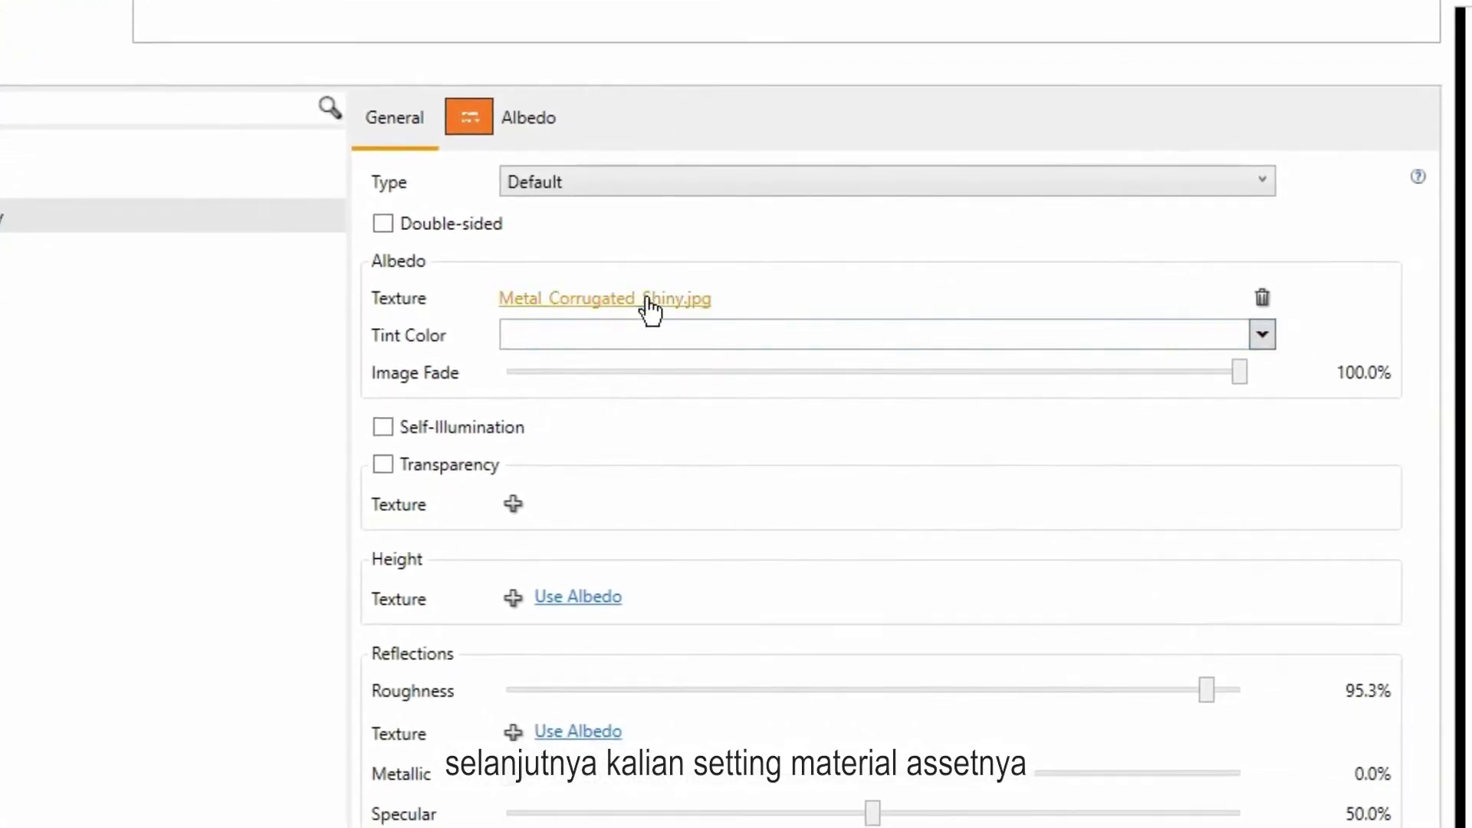
# Reload Metal_Corrugated_Shiny.jpg from the rak_tv folder as the metal's albedo texture
pyautogui.click(619, 299)
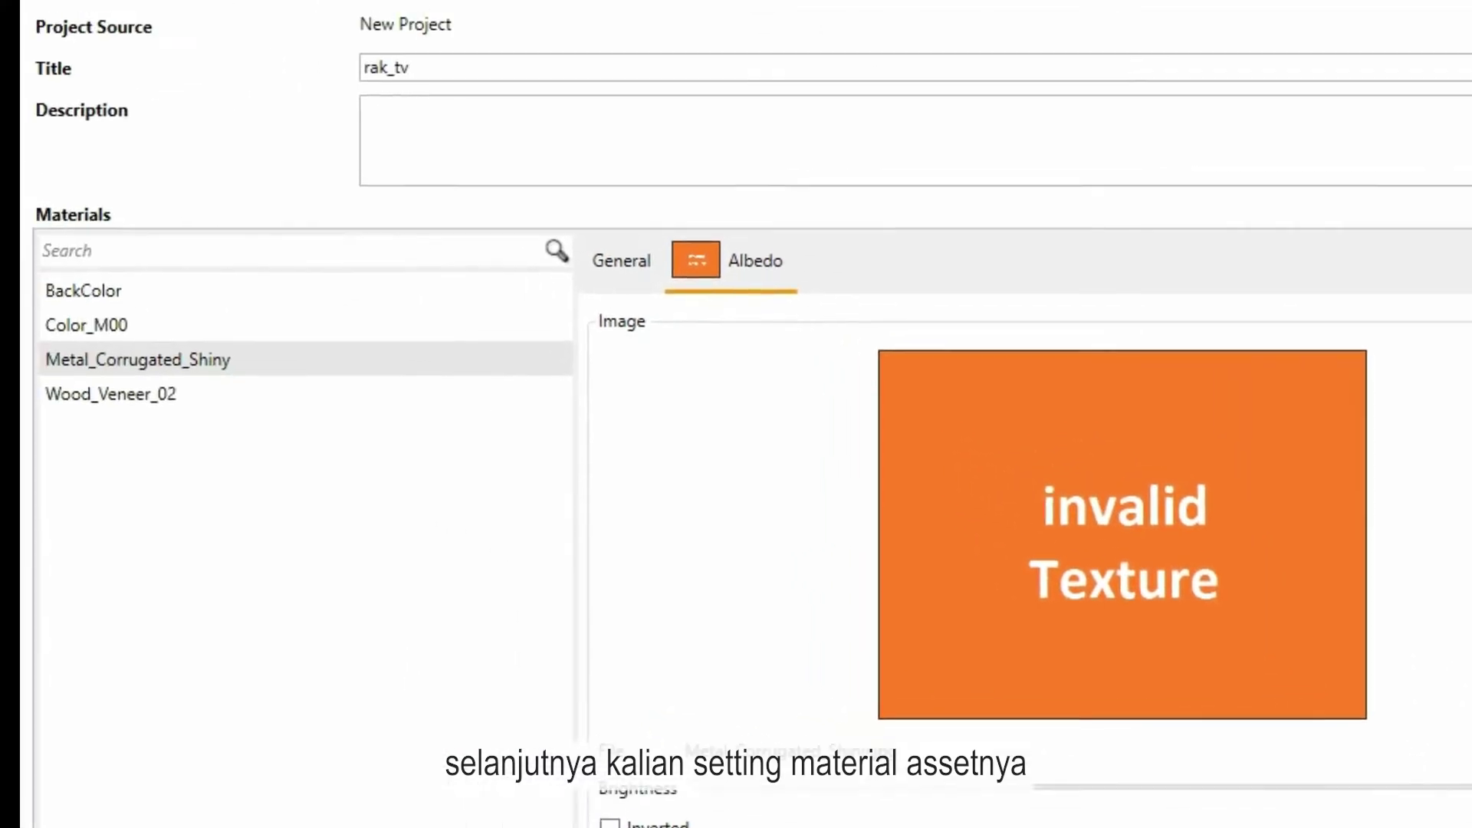
pyautogui.click(1311, 623)
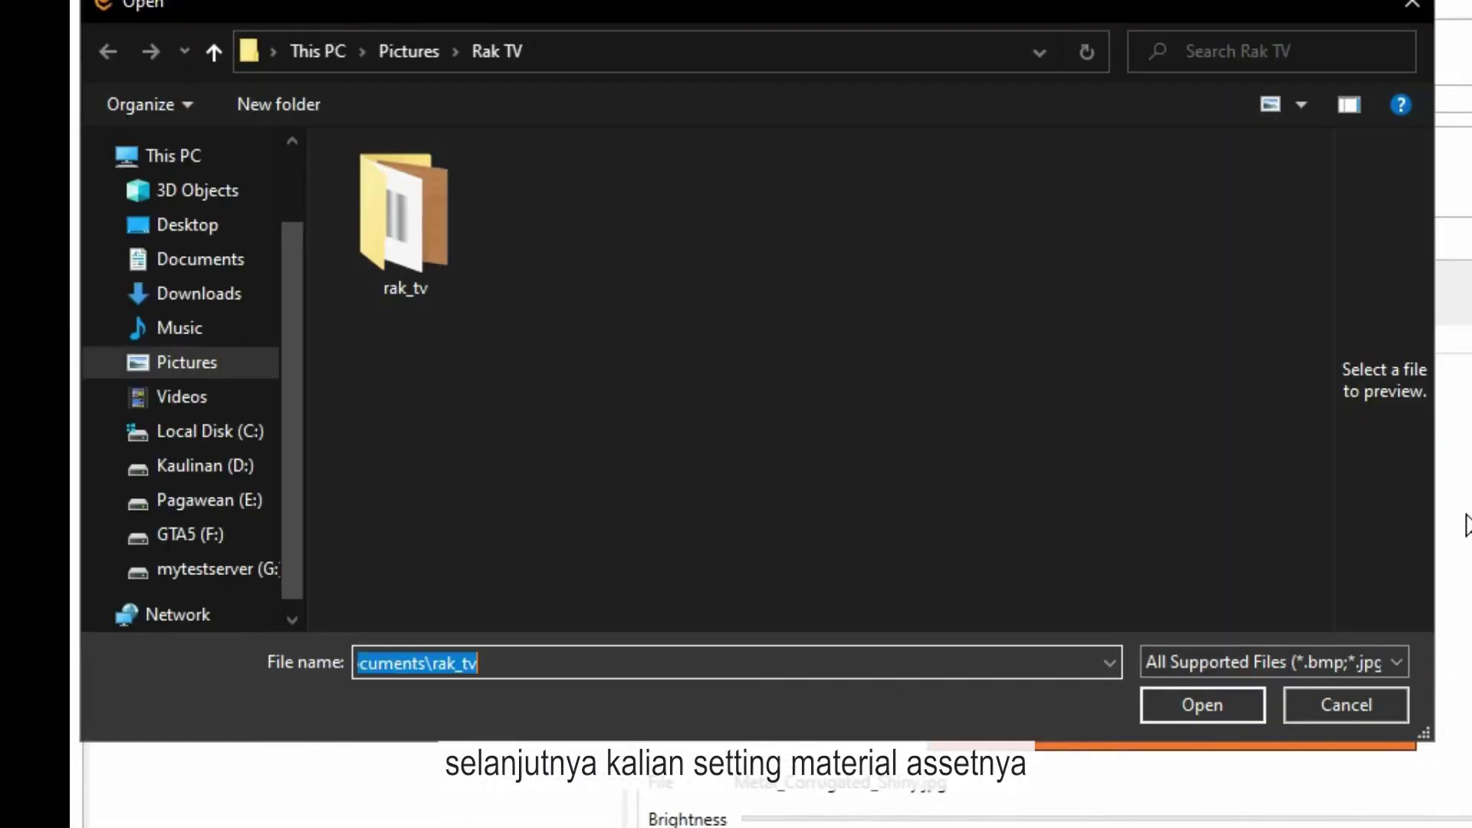
pyautogui.doubleClick(431, 227)
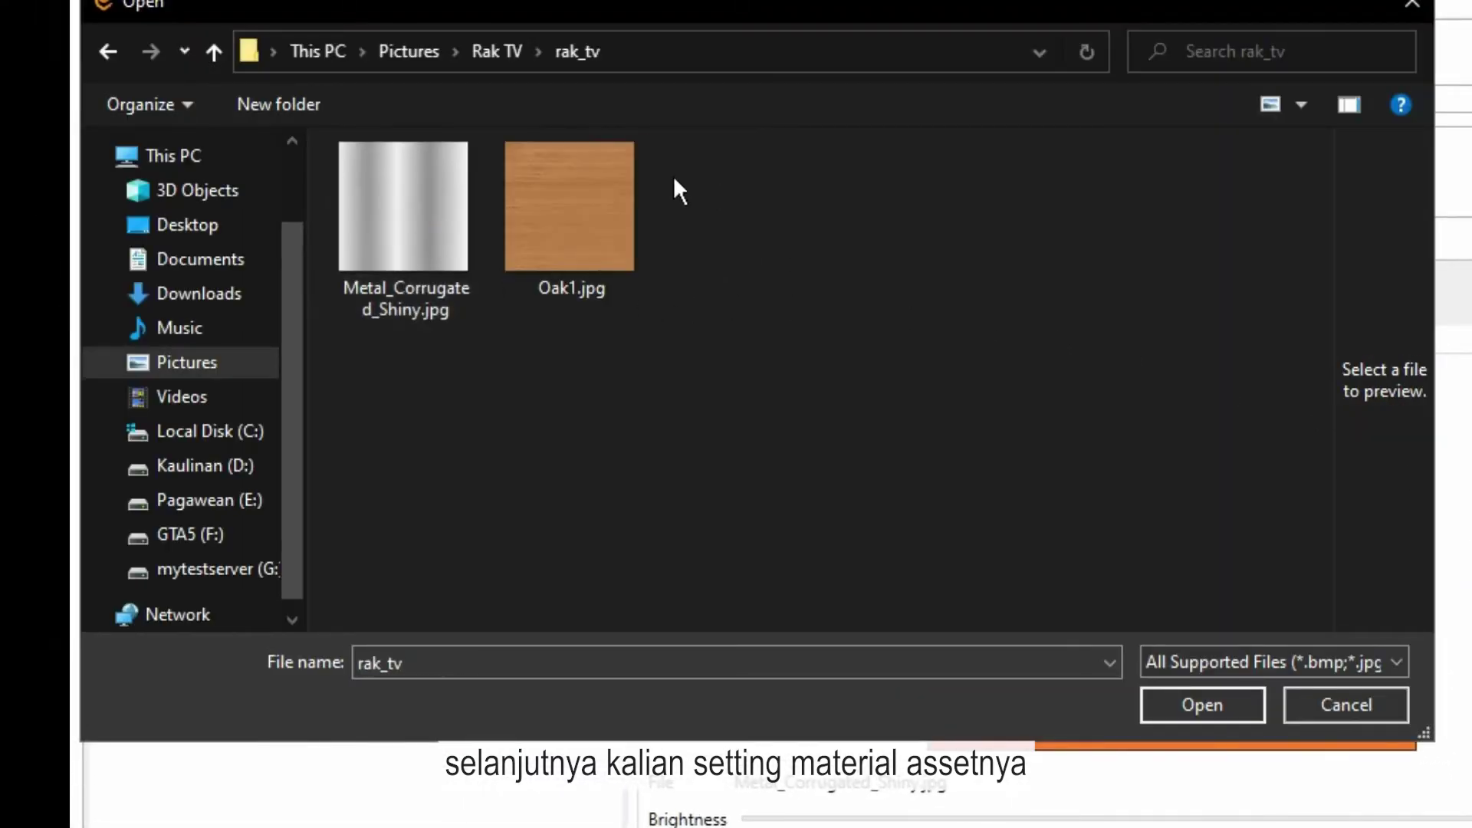
pyautogui.click(398, 213)
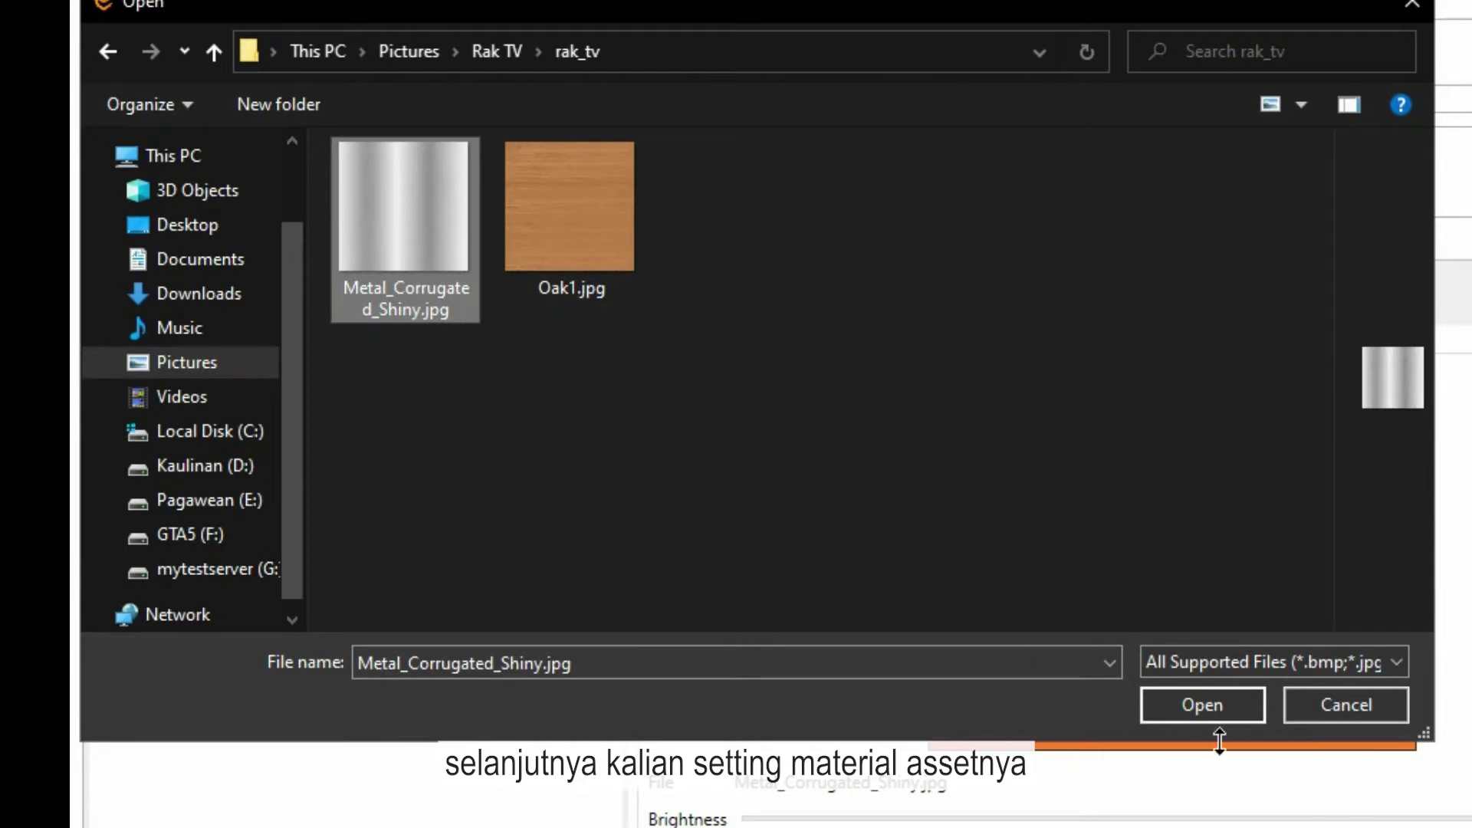
pyautogui.click(1204, 701)
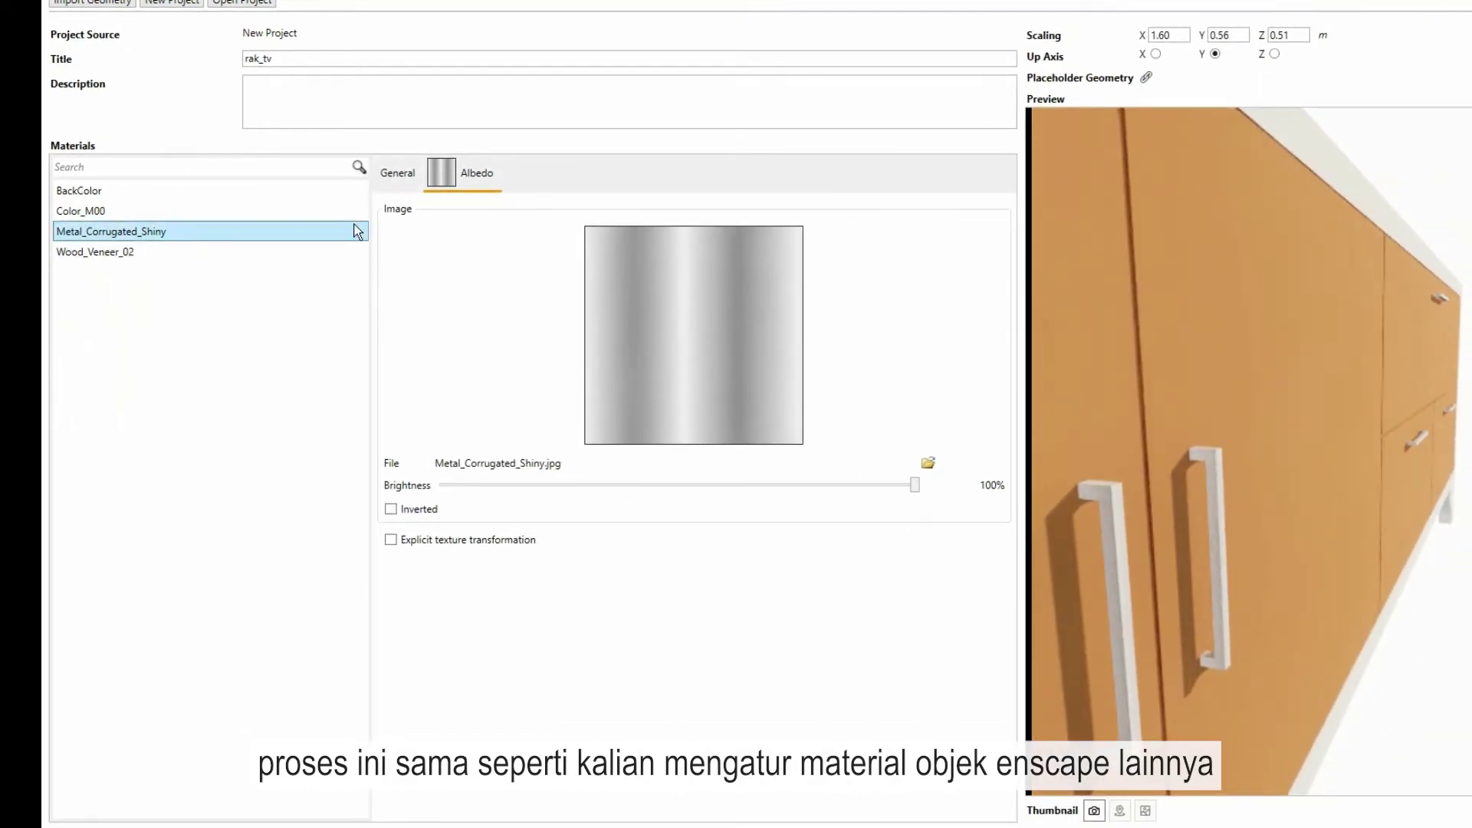
pyautogui.click(398, 174)
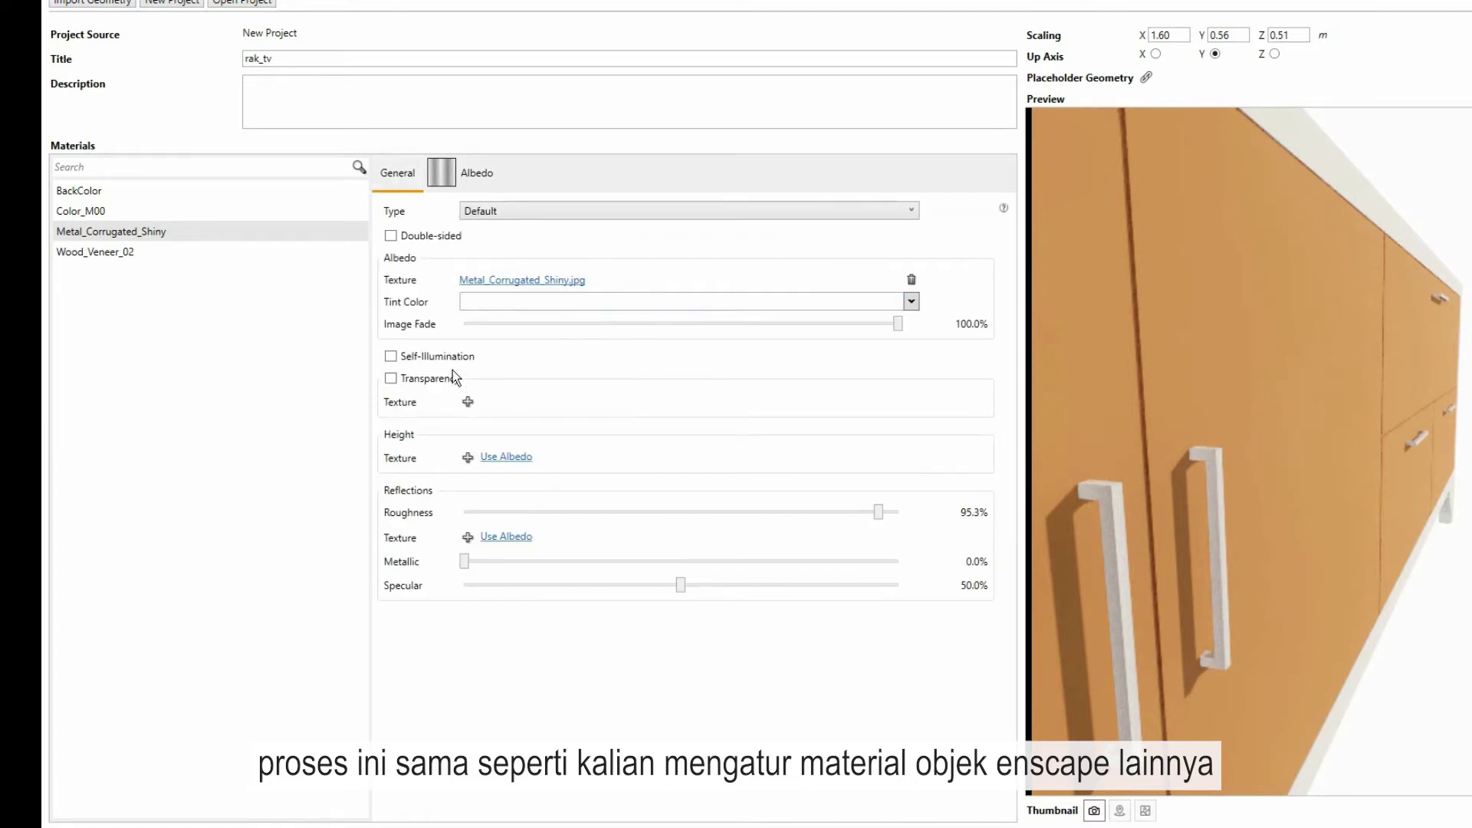
# Tint the metal light gray: Metallic 38.3%, Roughness 52.7%, Specular 39.1%, self-illumination on
pyautogui.click(610, 306)
pyautogui.click(582, 372)
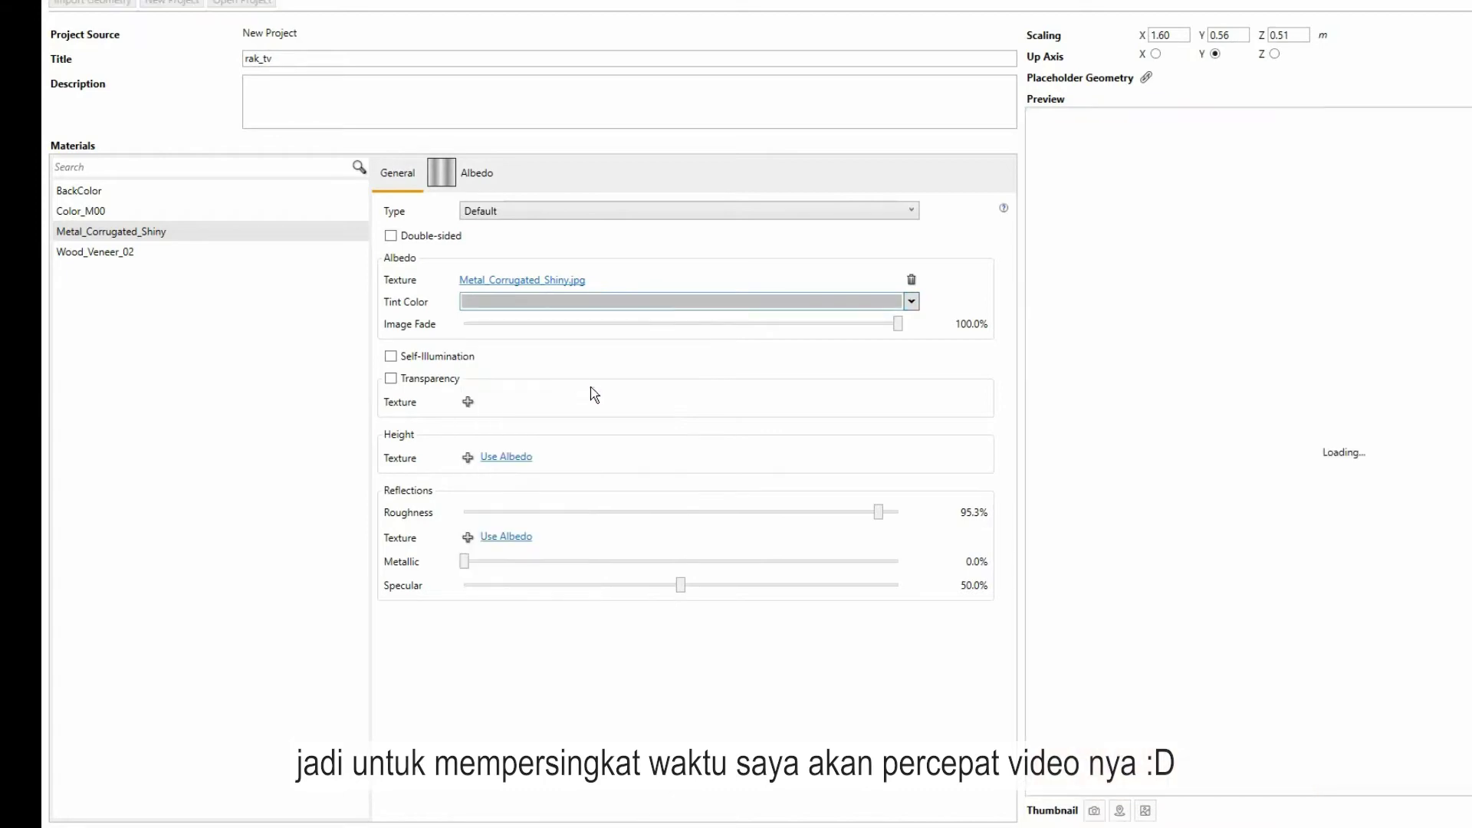
pyautogui.click(611, 306)
pyautogui.click(575, 376)
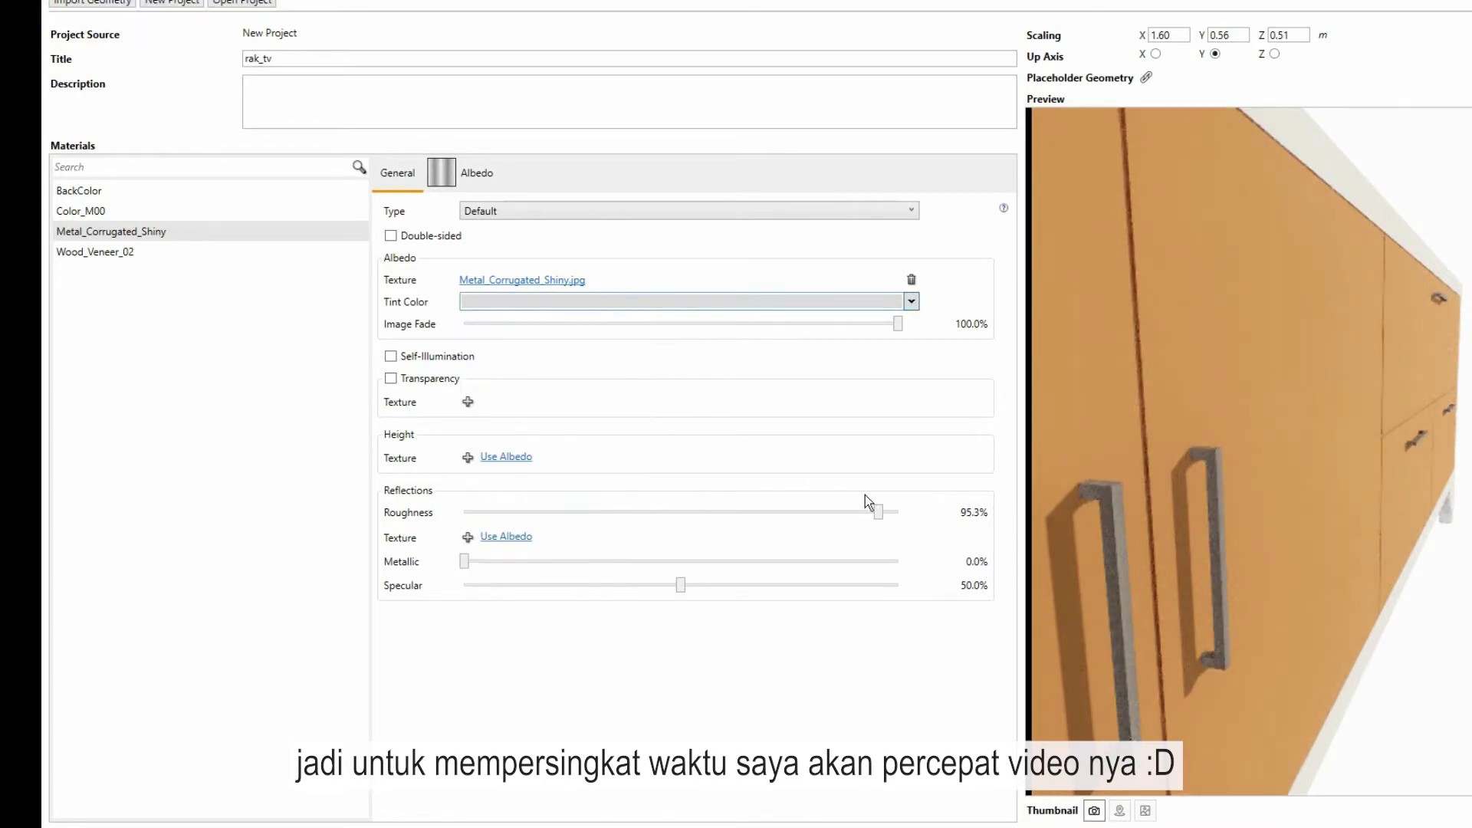
pyautogui.moveTo(464, 562); pyautogui.dragTo(591, 562)
pyautogui.moveTo(680, 585); pyautogui.dragTo(635, 562)
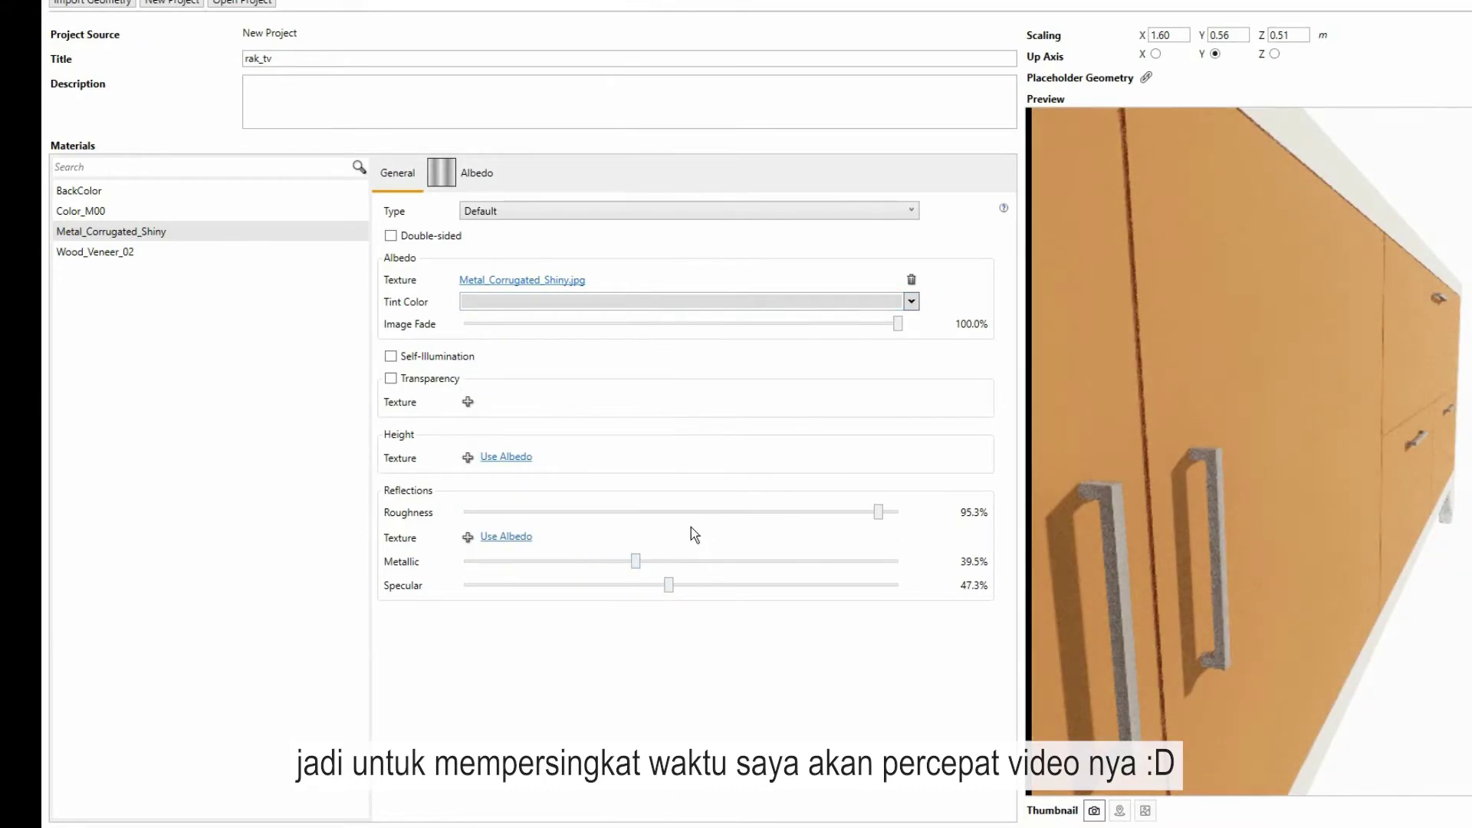
pyautogui.click(391, 355)
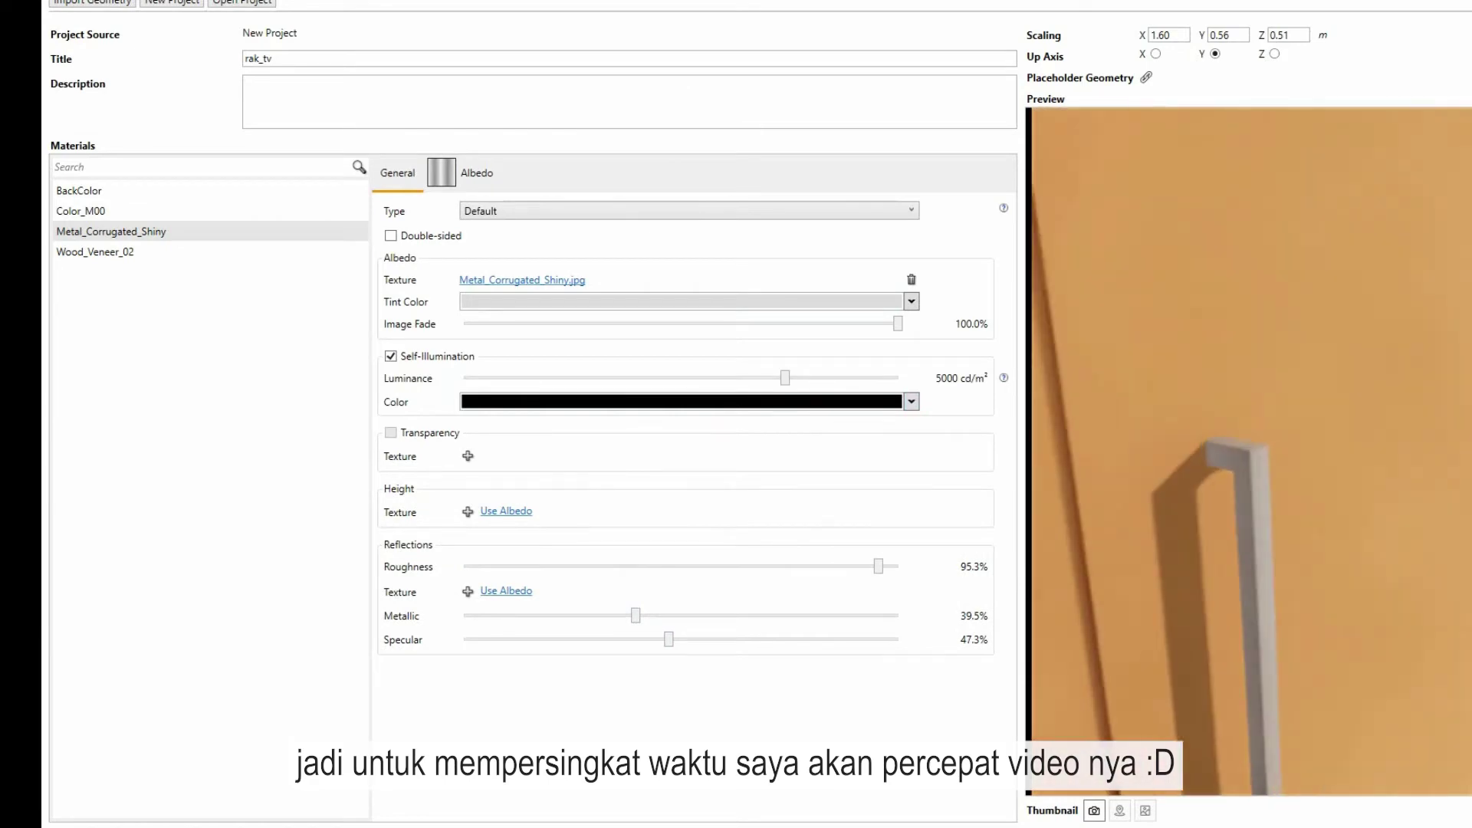
pyautogui.moveTo(635, 616)
pyautogui.mouseDown()
pyautogui.moveTo(652, 616)
pyautogui.moveTo(630, 616)
pyautogui.mouseUp()
pyautogui.moveTo(879, 566); pyautogui.dragTo(692, 566)
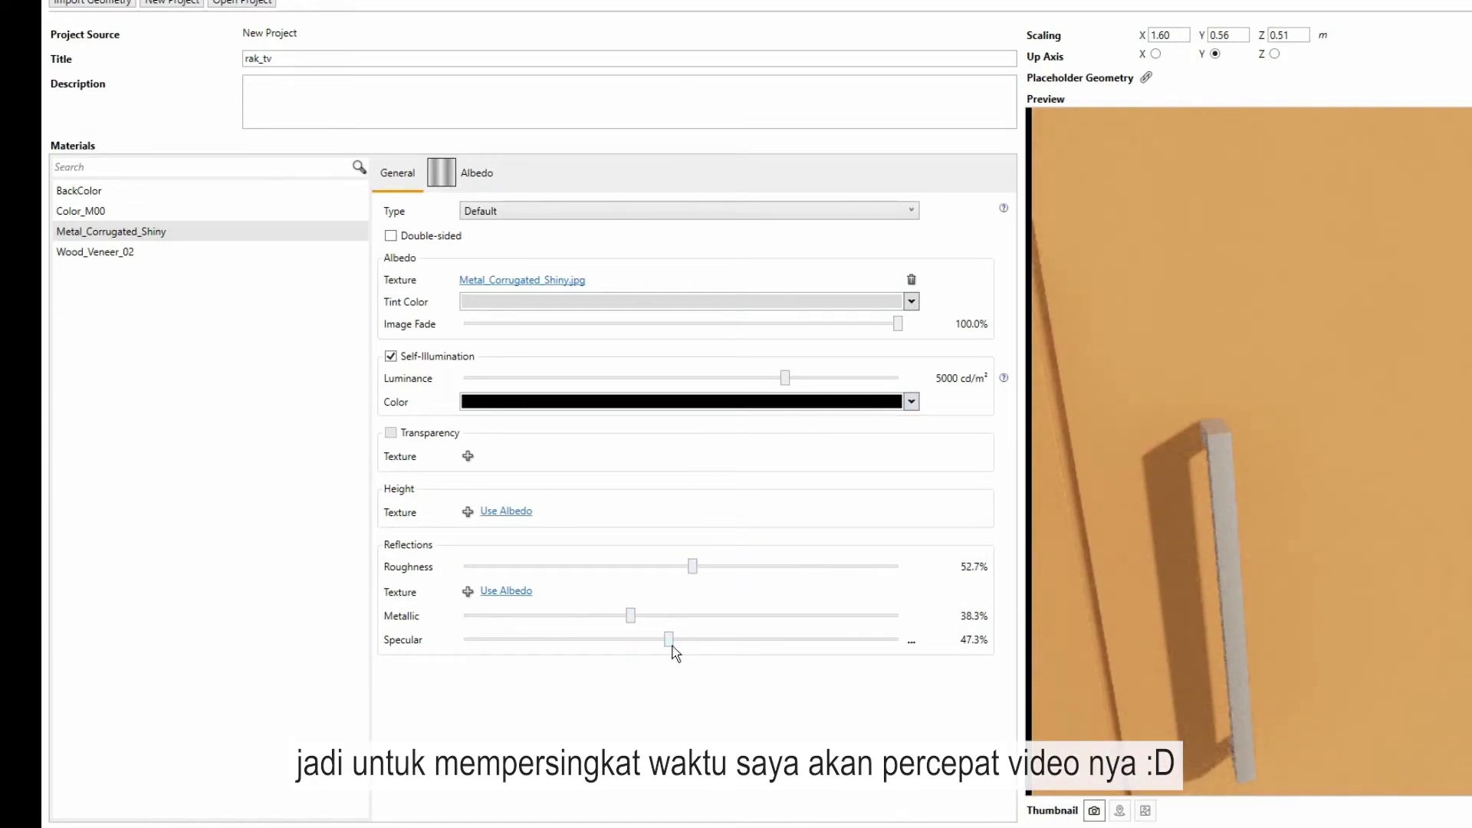
pyautogui.moveTo(668, 639); pyautogui.dragTo(632, 639)
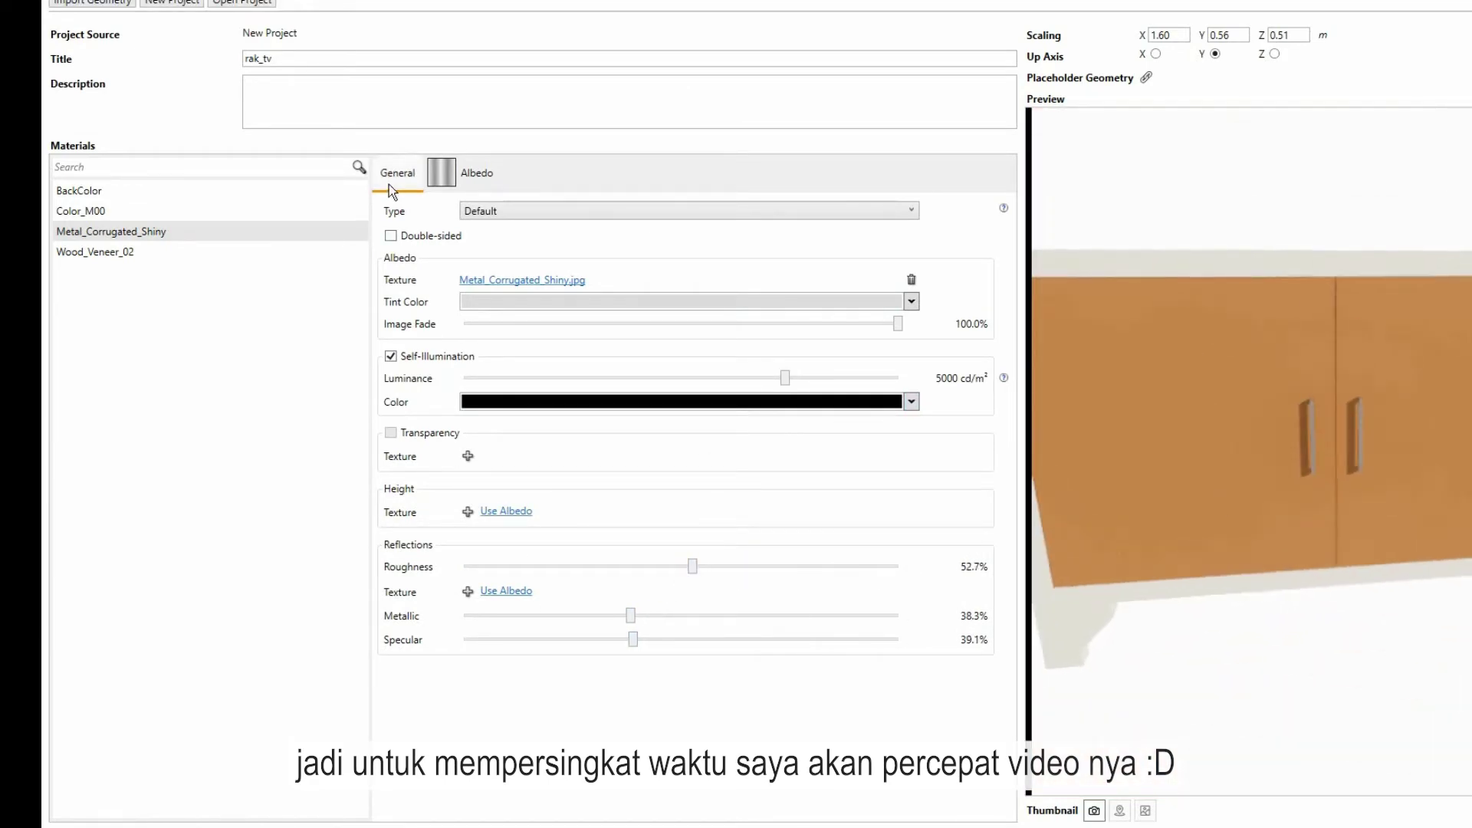
pyautogui.click(85, 251)
# Assign Oak1.jpg as Wood_Veneer_02's albedo texture
pyautogui.click(468, 280)
pyautogui.click(338, 125)
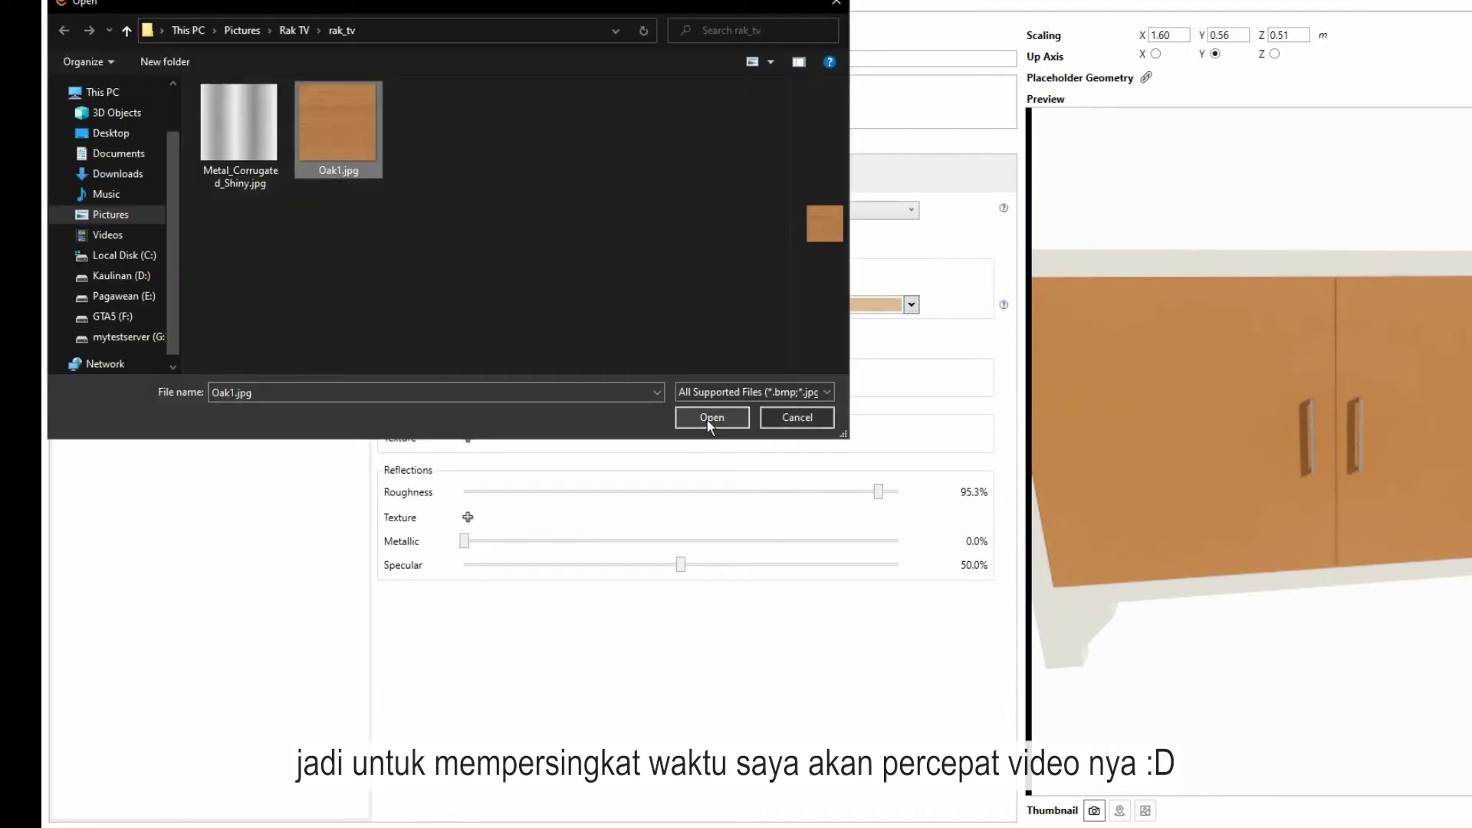
pyautogui.click(706, 416)
pyautogui.scroll(3, 1262, 414)
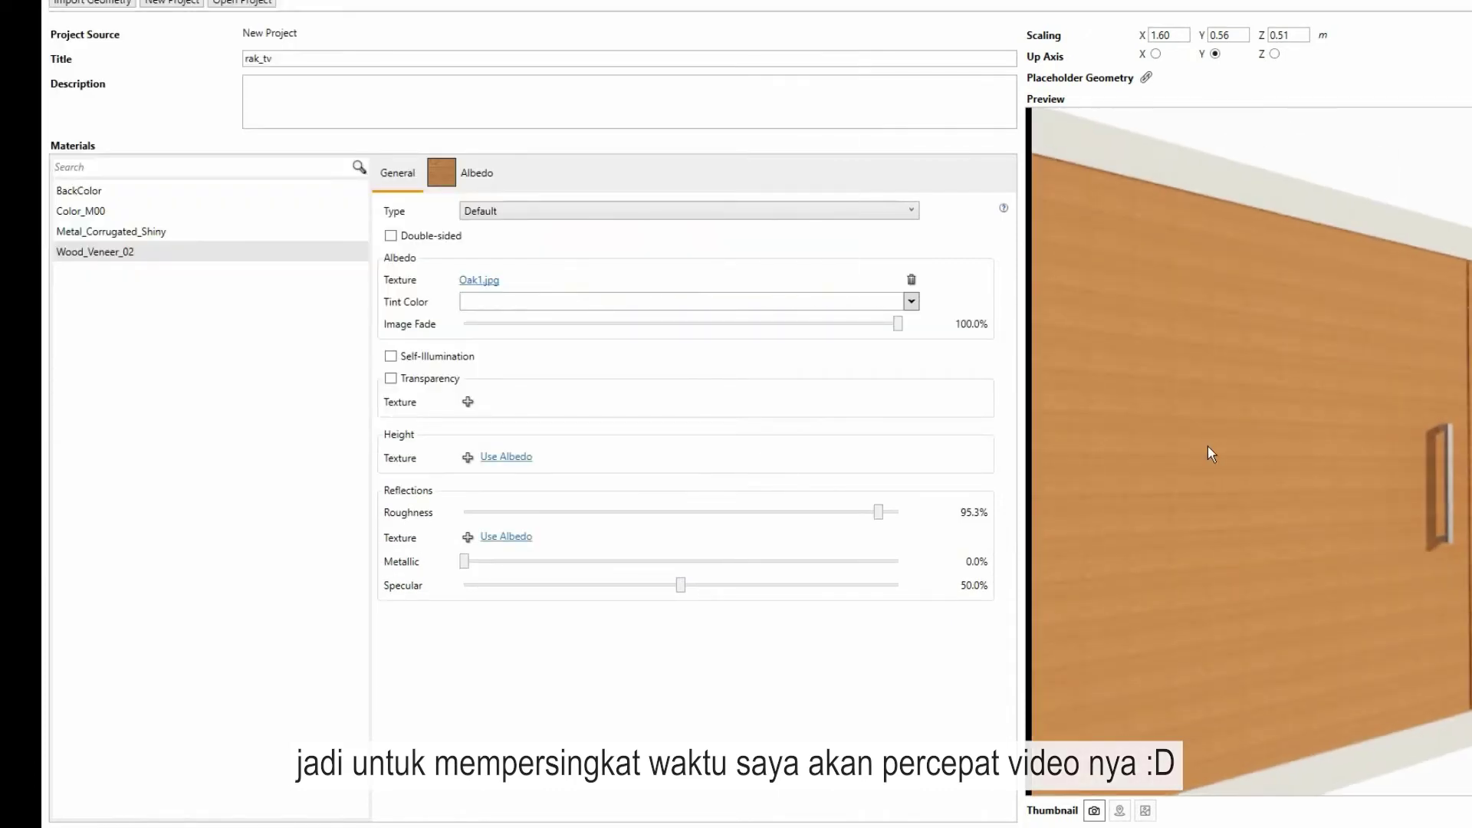
# Enable explicit texture transformation on the Oak1.jpg albedo and set its width to 15
pyautogui.click(476, 173)
pyautogui.click(390, 509)
pyautogui.click(391, 540)
pyautogui.click(452, 562)
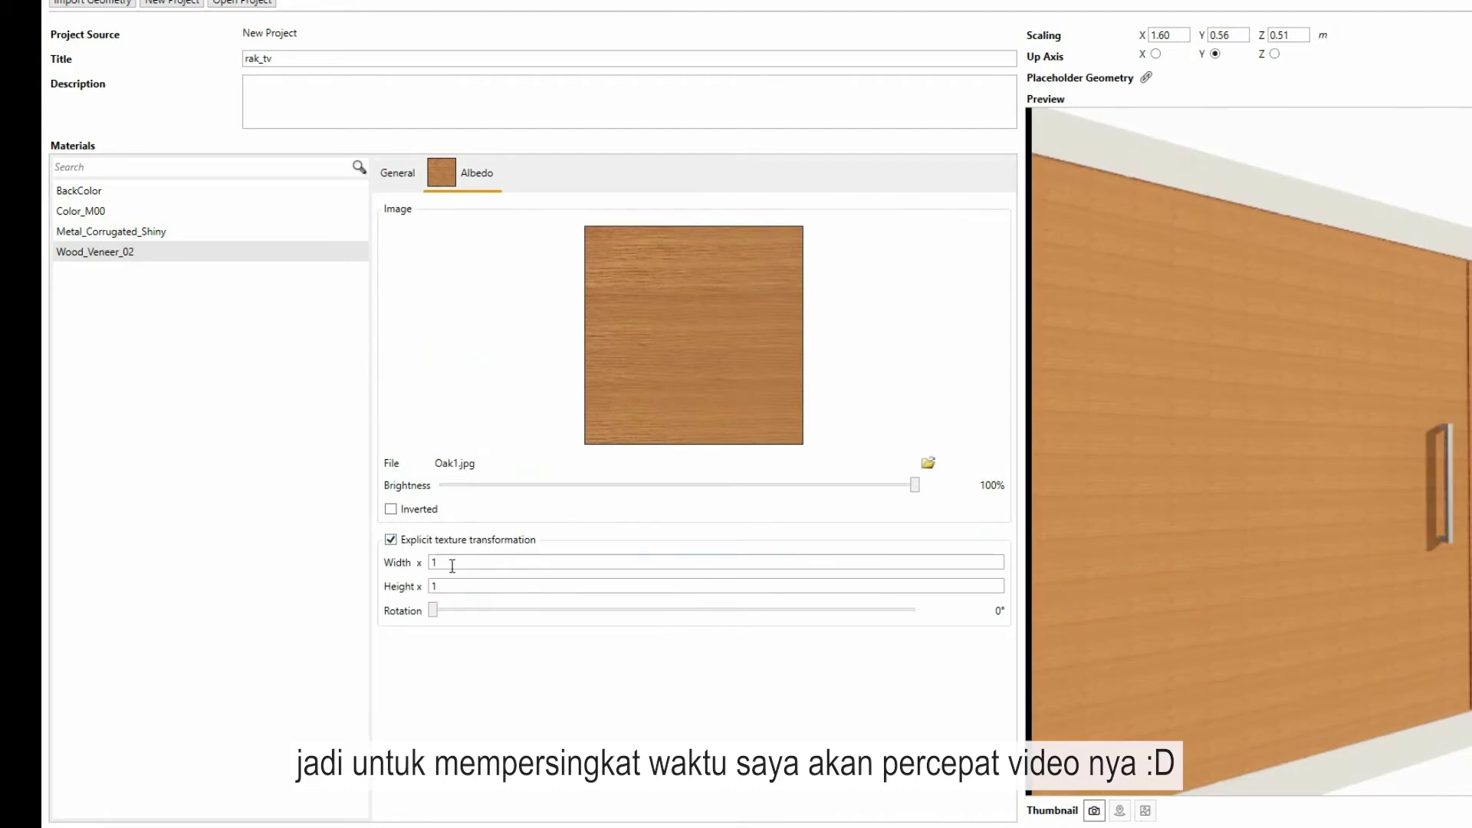
pyautogui.write('10')
pyautogui.click(542, 587)
pyautogui.write('10')
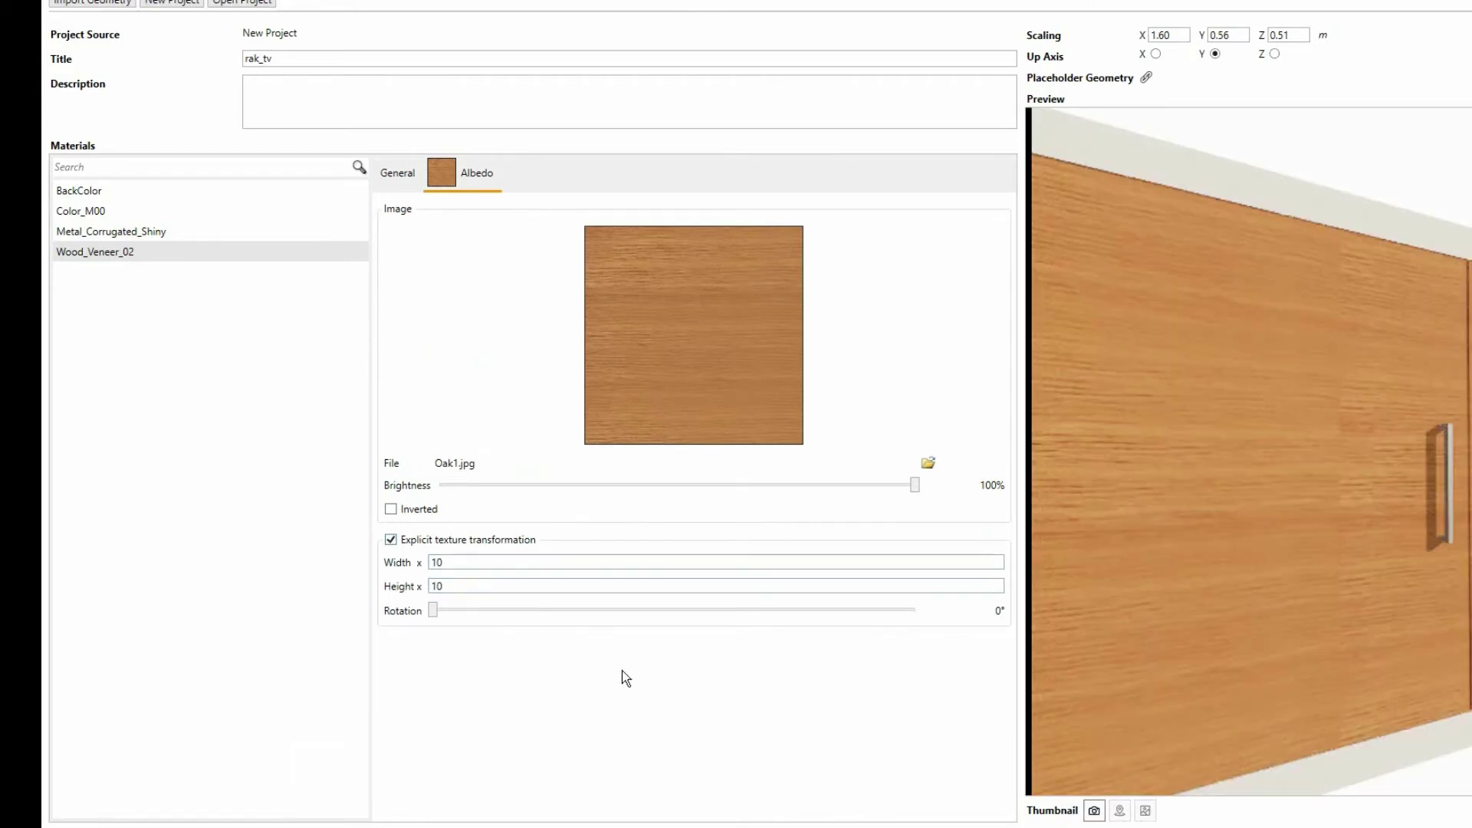
pyautogui.hotkey('shift', 'Tab')
pyautogui.write('15')
# Rotate the Oak1.jpg wood texture 90° and set its height to 20
pyautogui.moveTo(433, 611); pyautogui.dragTo(449, 611)
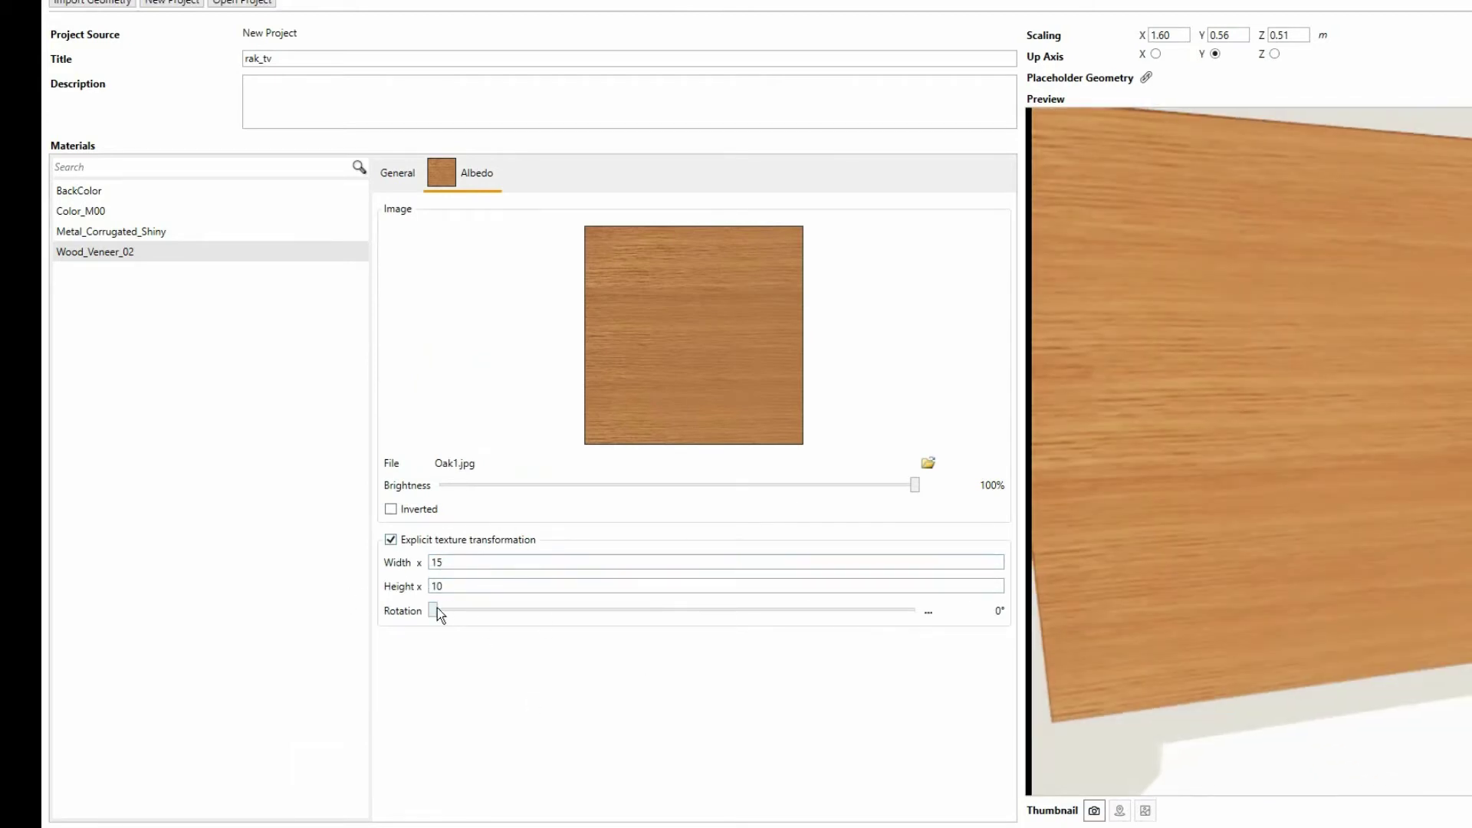
pyautogui.click(991, 611)
pyautogui.write('90')
pyautogui.press('Return')
pyautogui.doubleClick(436, 586)
pyautogui.write('20')
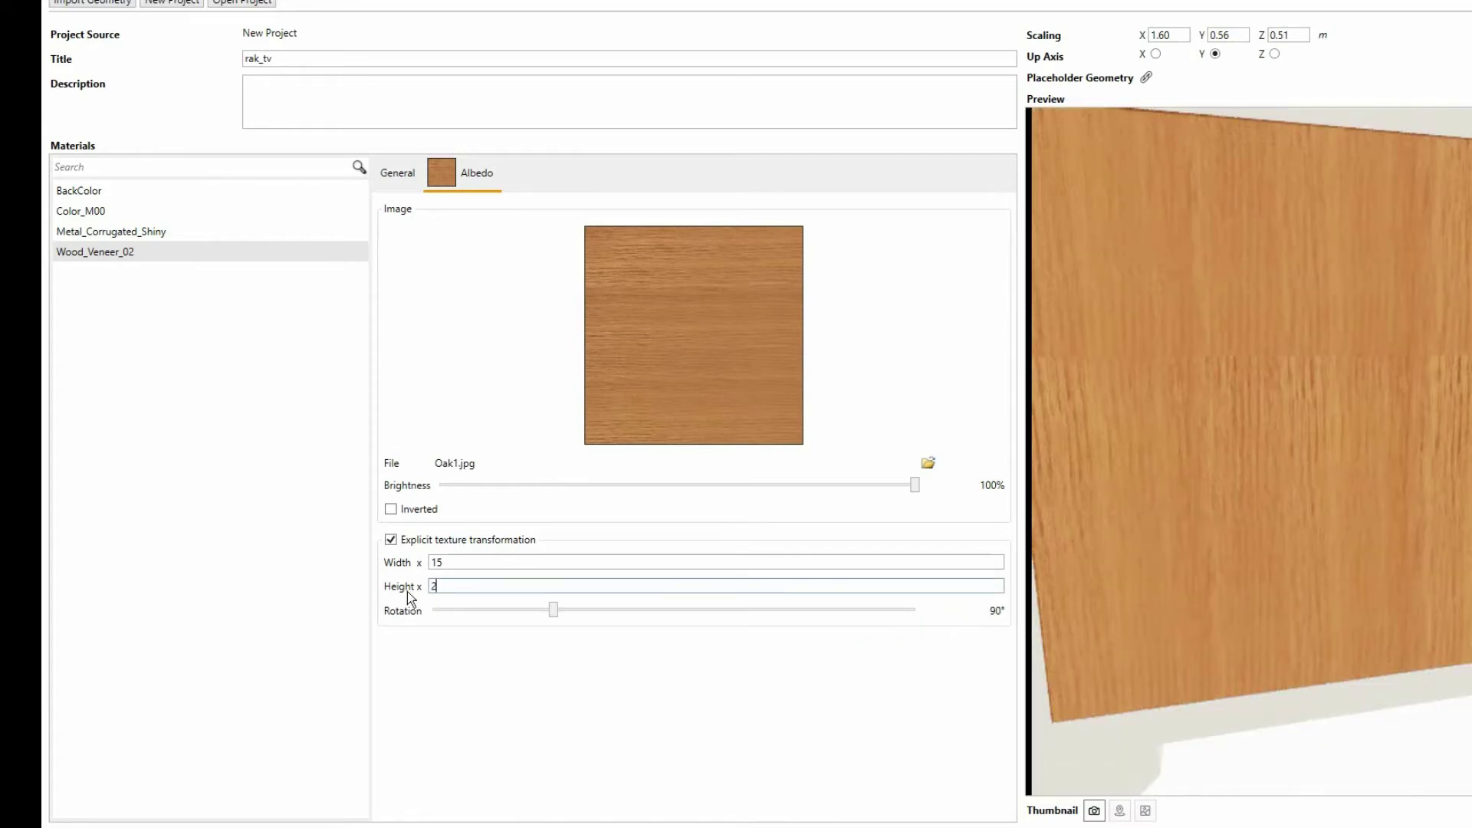
pyautogui.press('Tab')
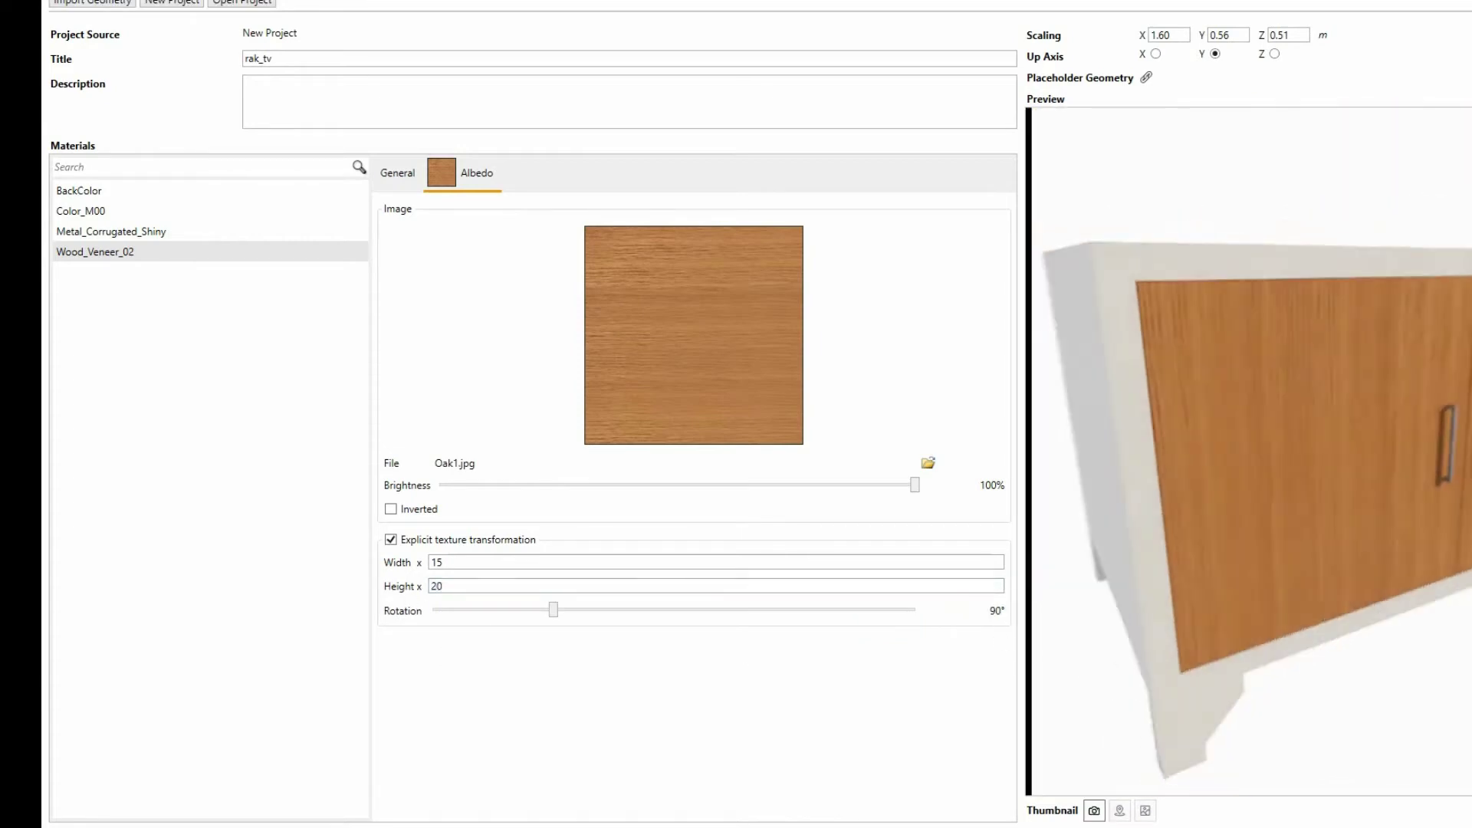
pyautogui.click(397, 172)
pyautogui.click(786, 302)
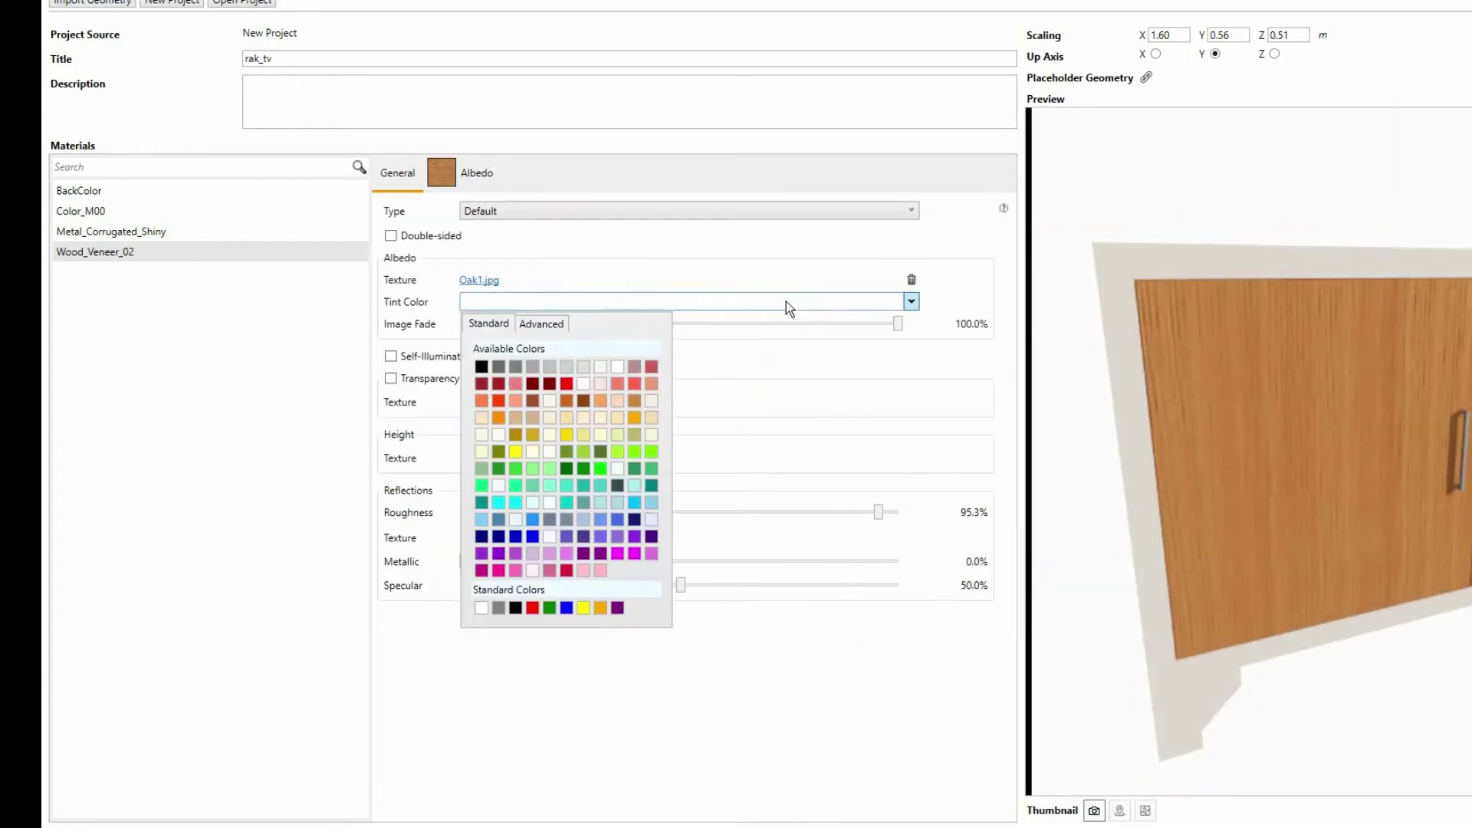
# Tint Wood_Veneer_02 peach, fade its image to about 64%, and set metallic and specular to 15%
pyautogui.click(625, 404)
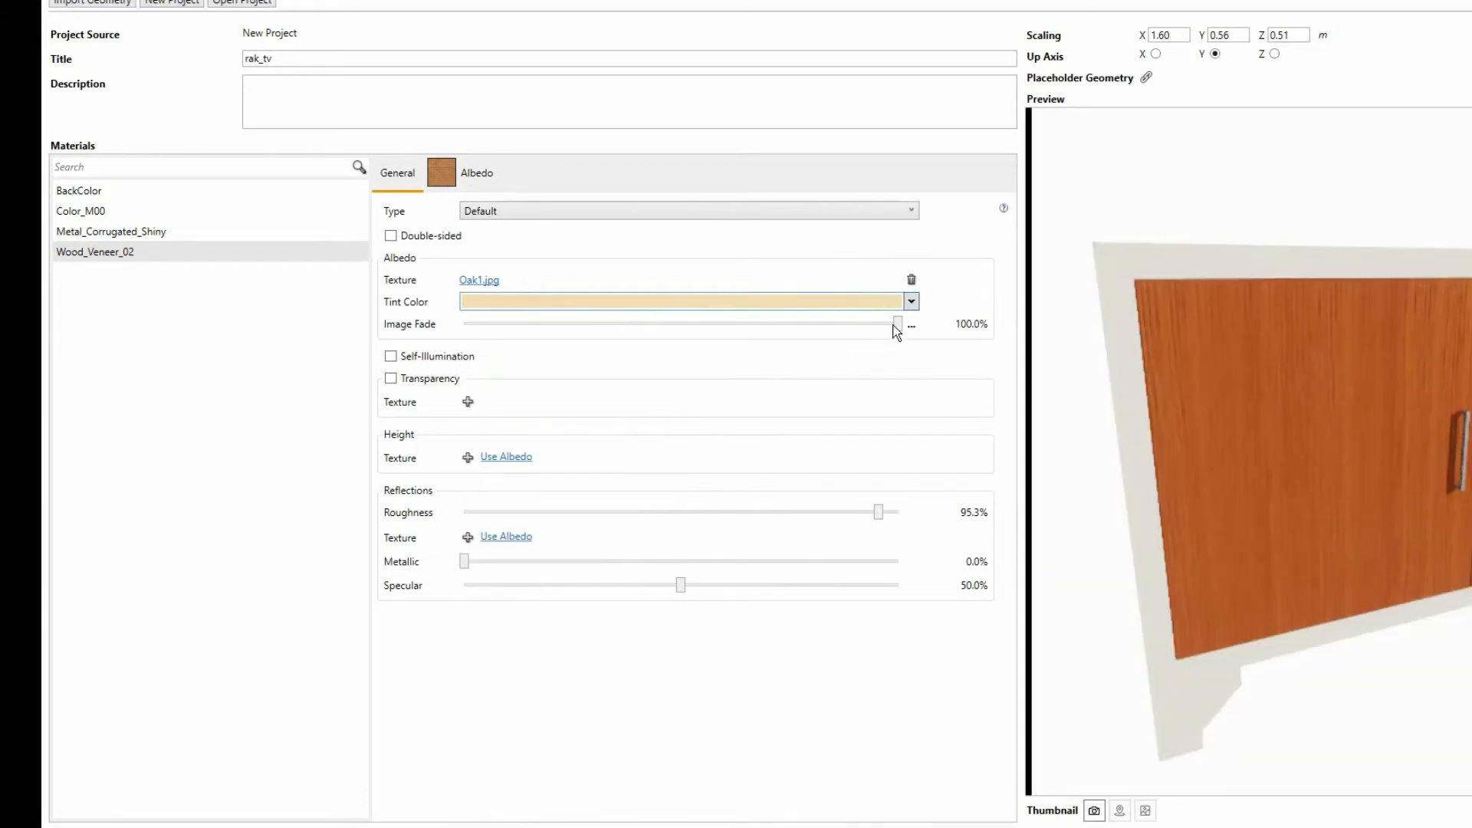
pyautogui.moveTo(894, 323); pyautogui.dragTo(742, 324)
pyautogui.click(742, 348)
pyautogui.click(549, 465)
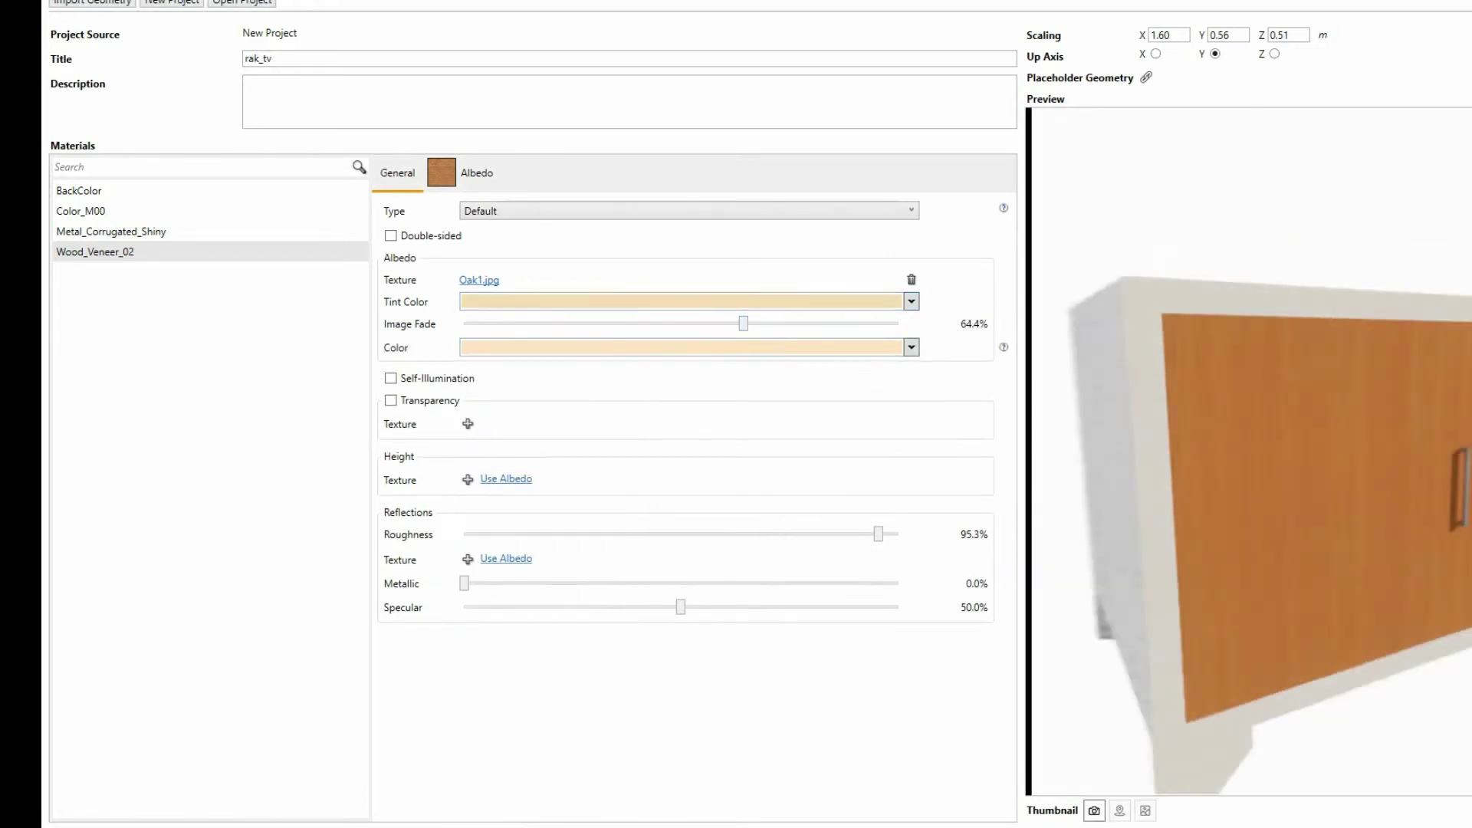
pyautogui.moveTo(464, 584); pyautogui.dragTo(529, 584)
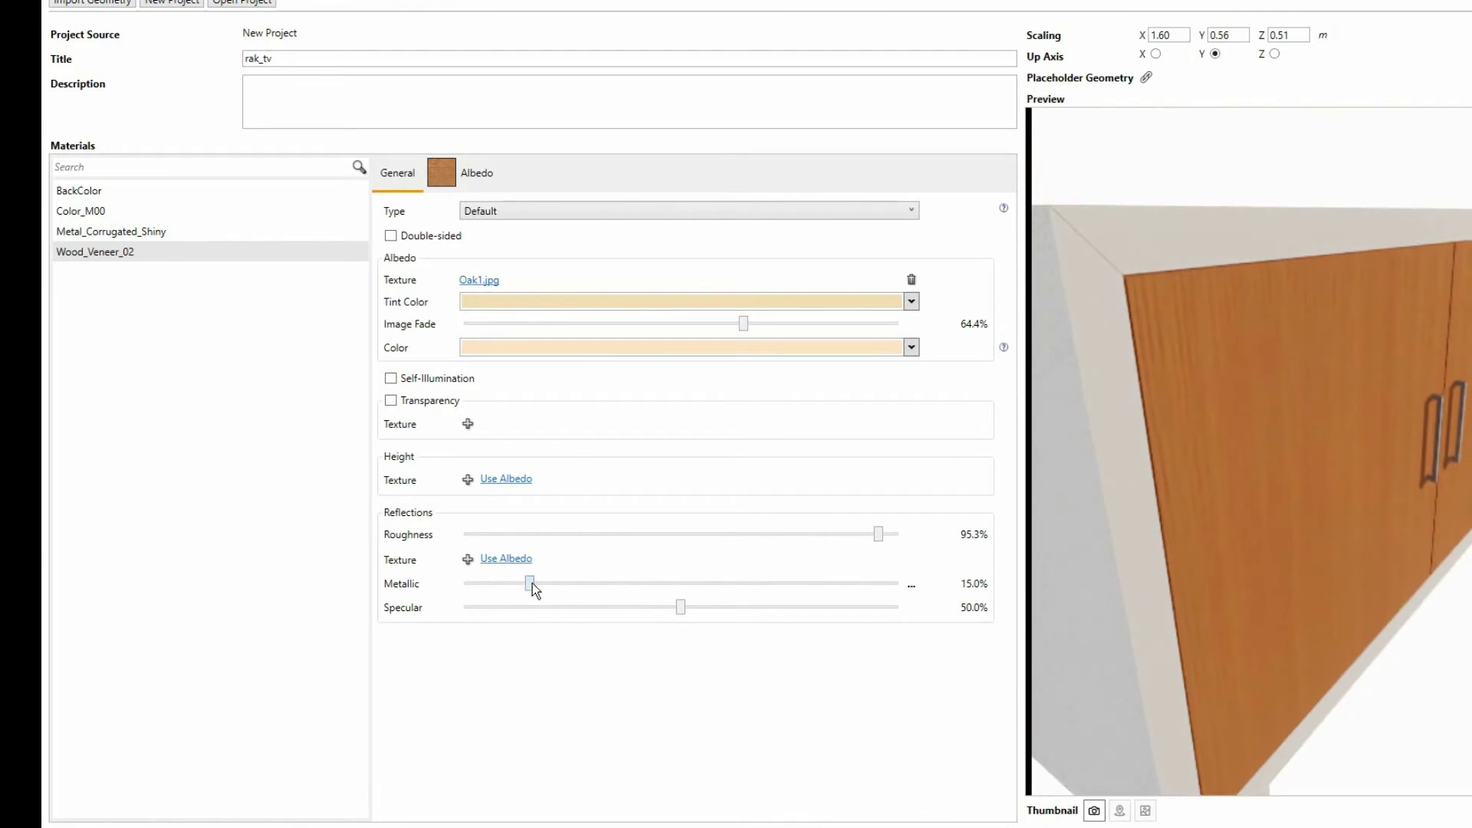
pyautogui.rightClick(920, 613)
pyautogui.click(942, 638)
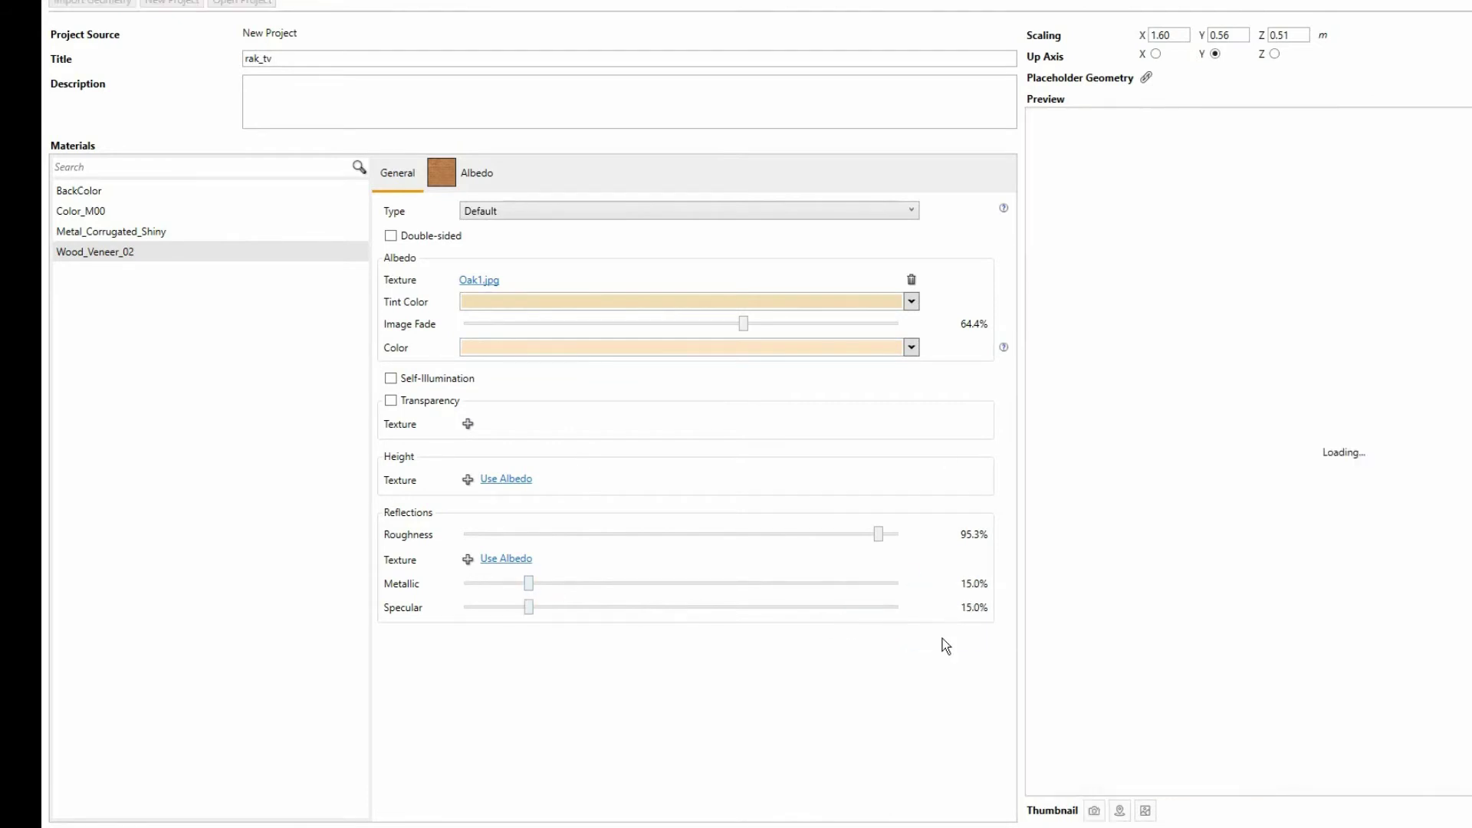
# Make Wood_Veneer_02 Foliage type with Oak1.jpg bump and roughness maps and 41.2% specular
pyautogui.click(506, 478)
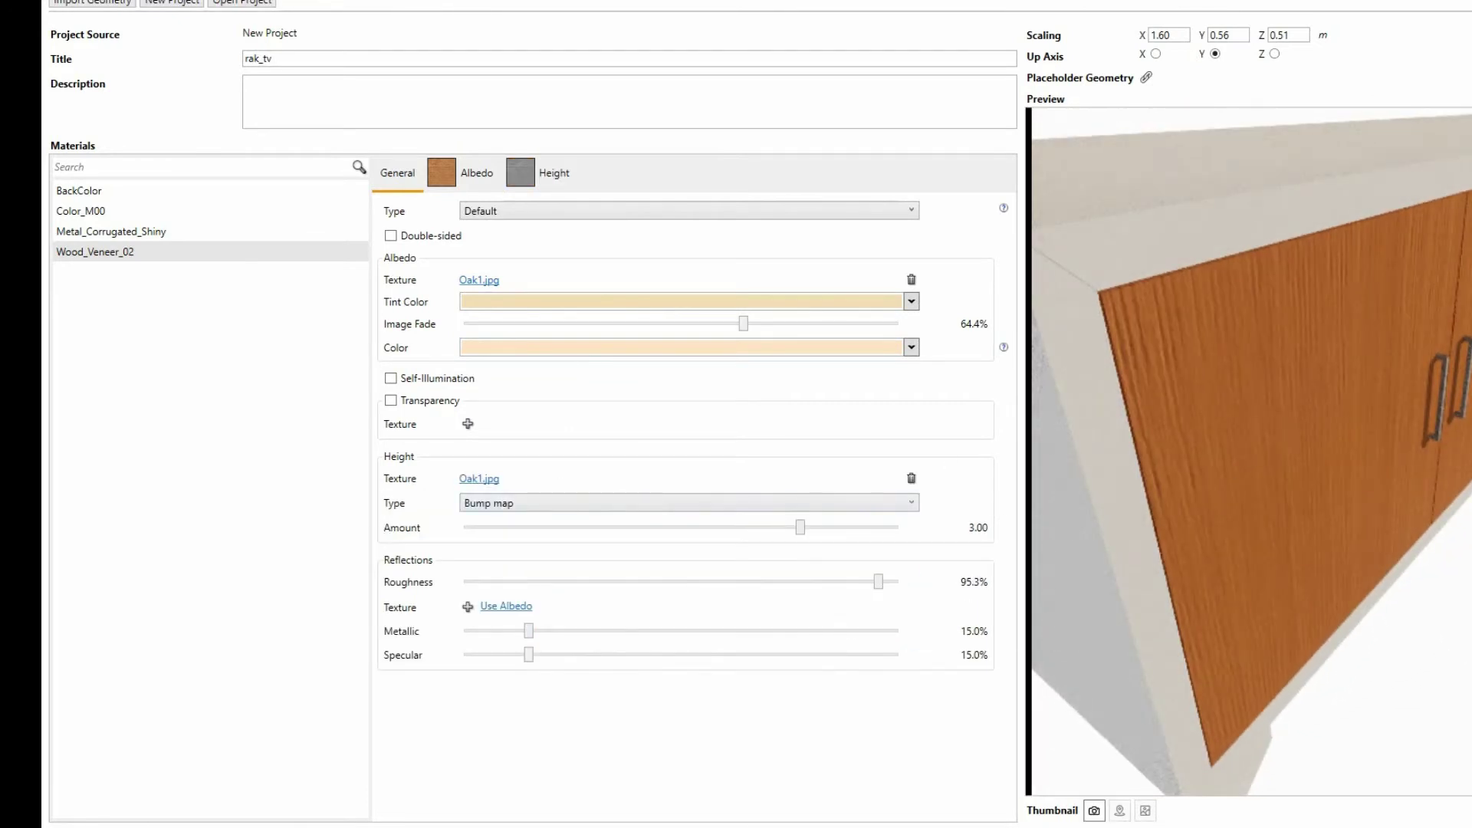
pyautogui.moveTo(597, 527); pyautogui.dragTo(671, 530)
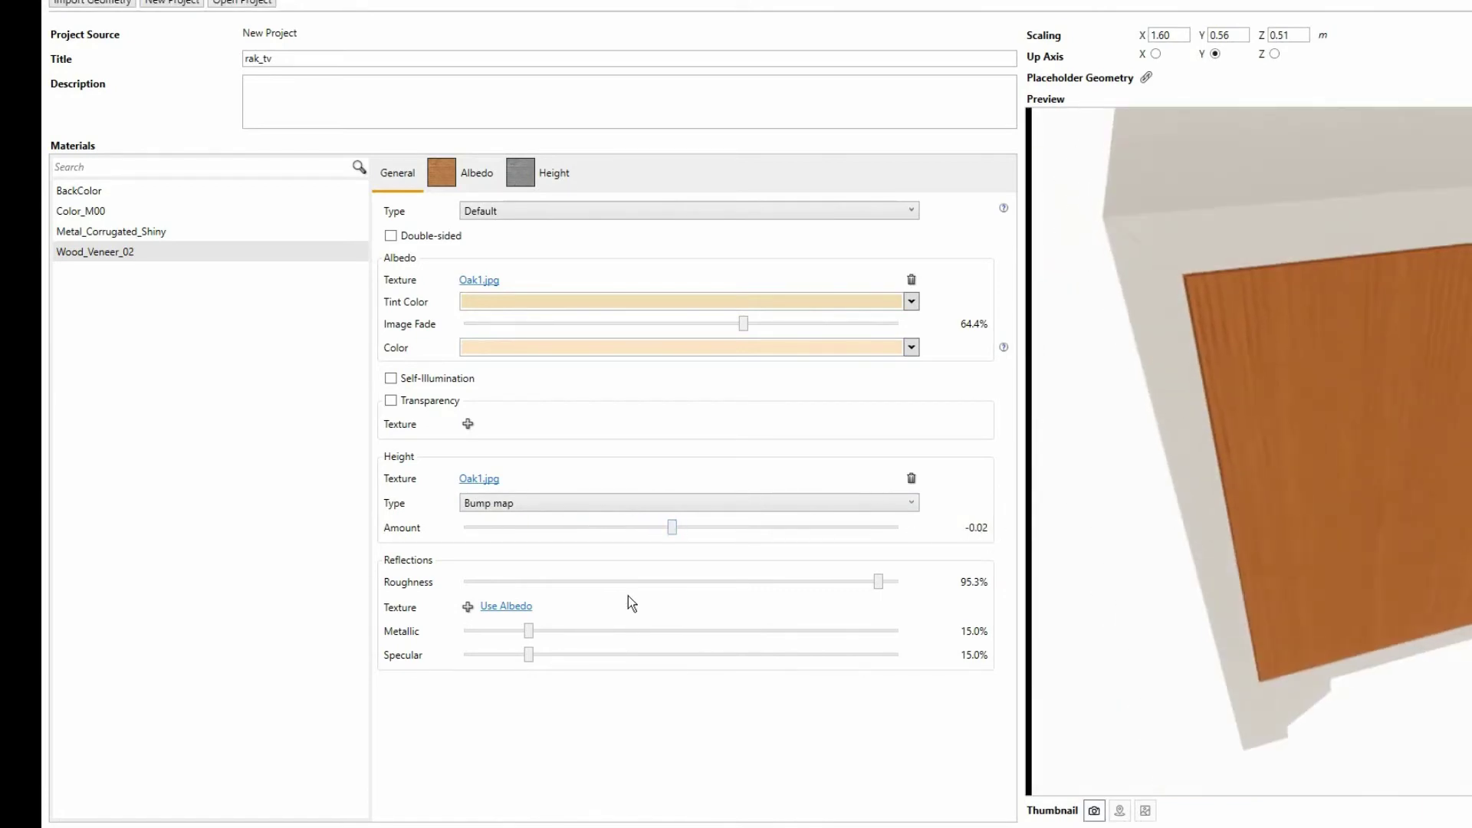
pyautogui.click(665, 211)
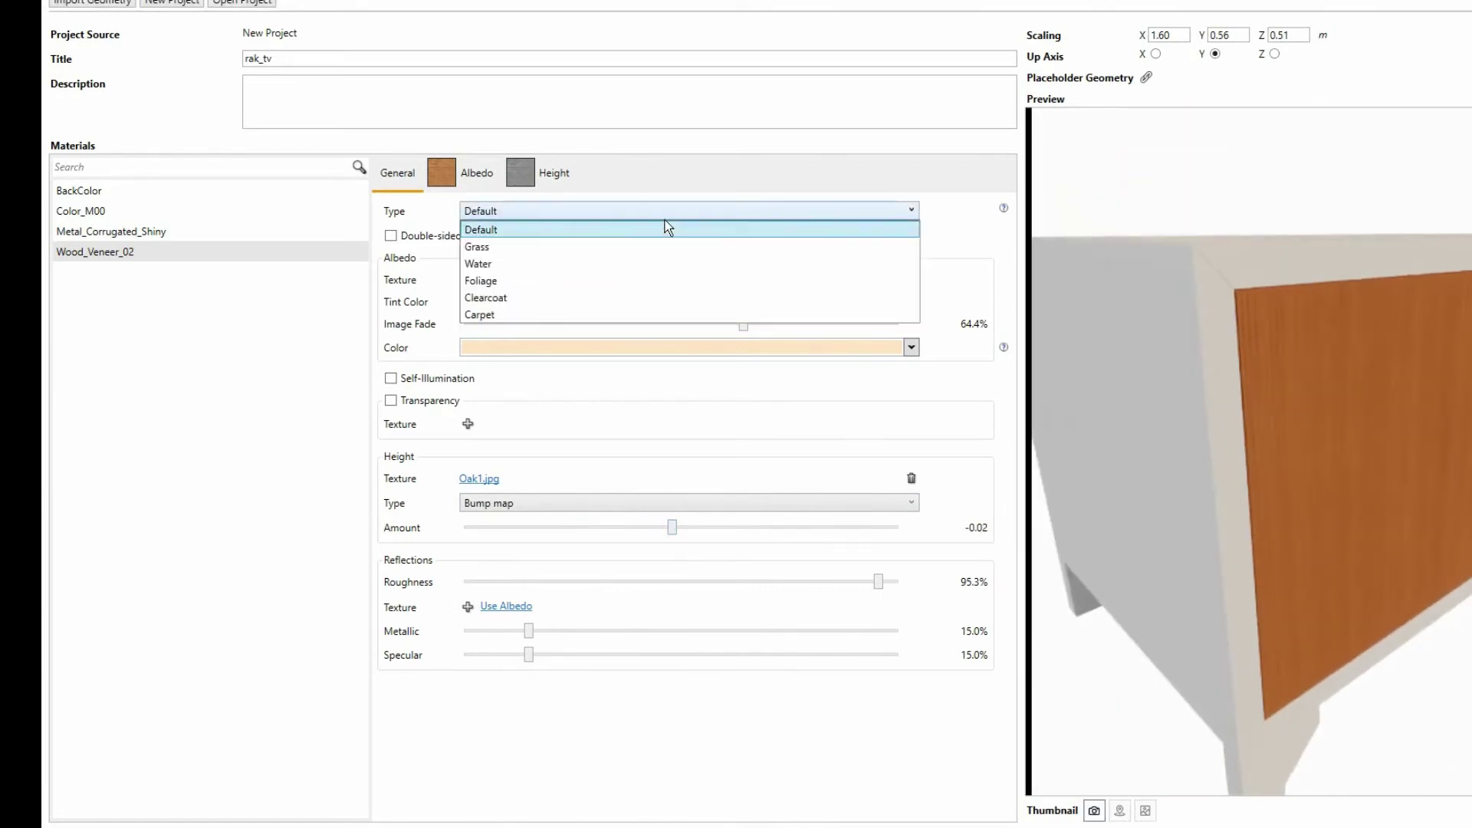
pyautogui.click(508, 285)
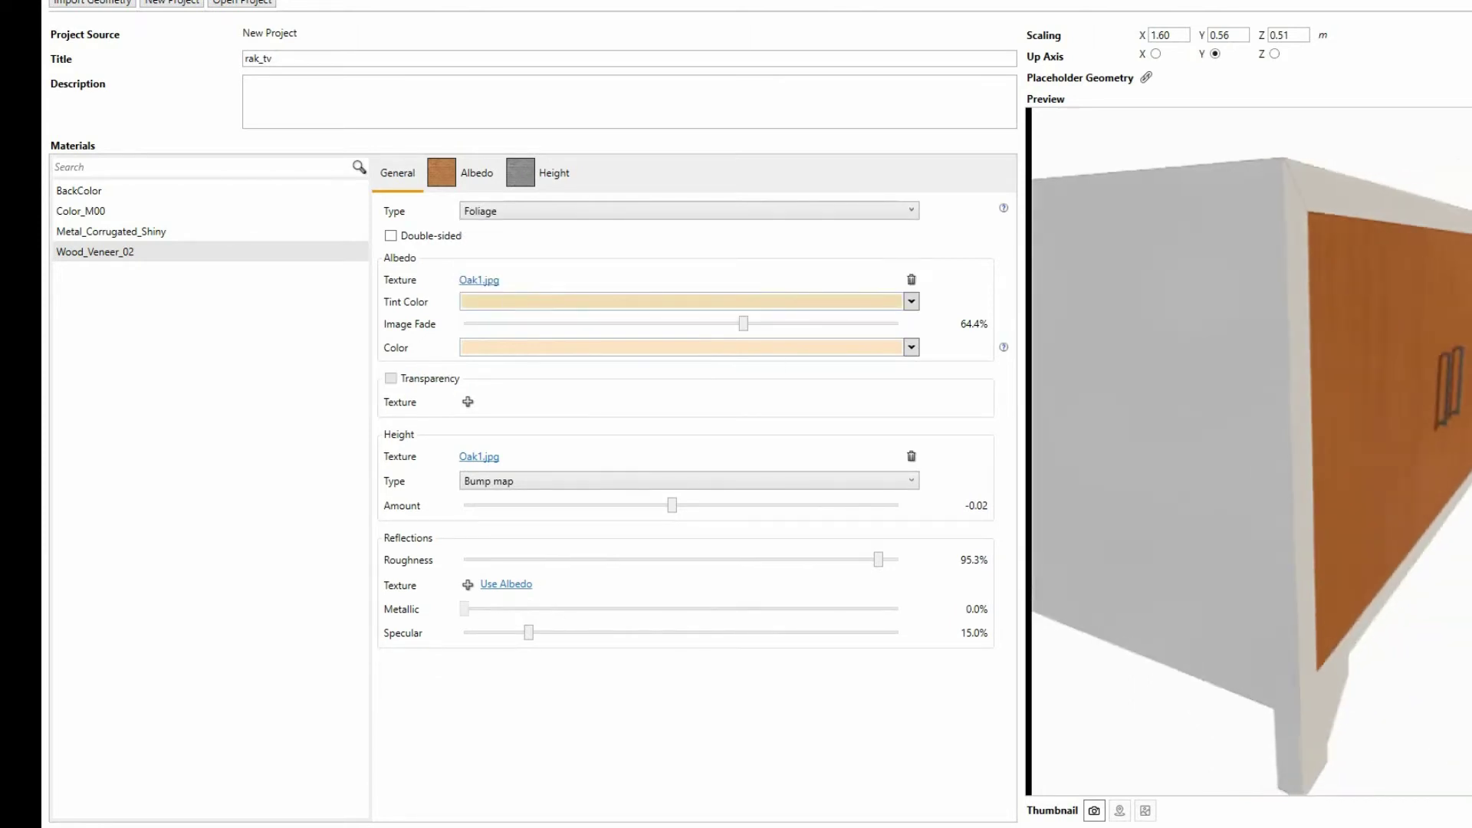
pyautogui.moveTo(528, 632); pyautogui.dragTo(643, 632)
pyautogui.click(539, 211)
pyautogui.click(605, 644)
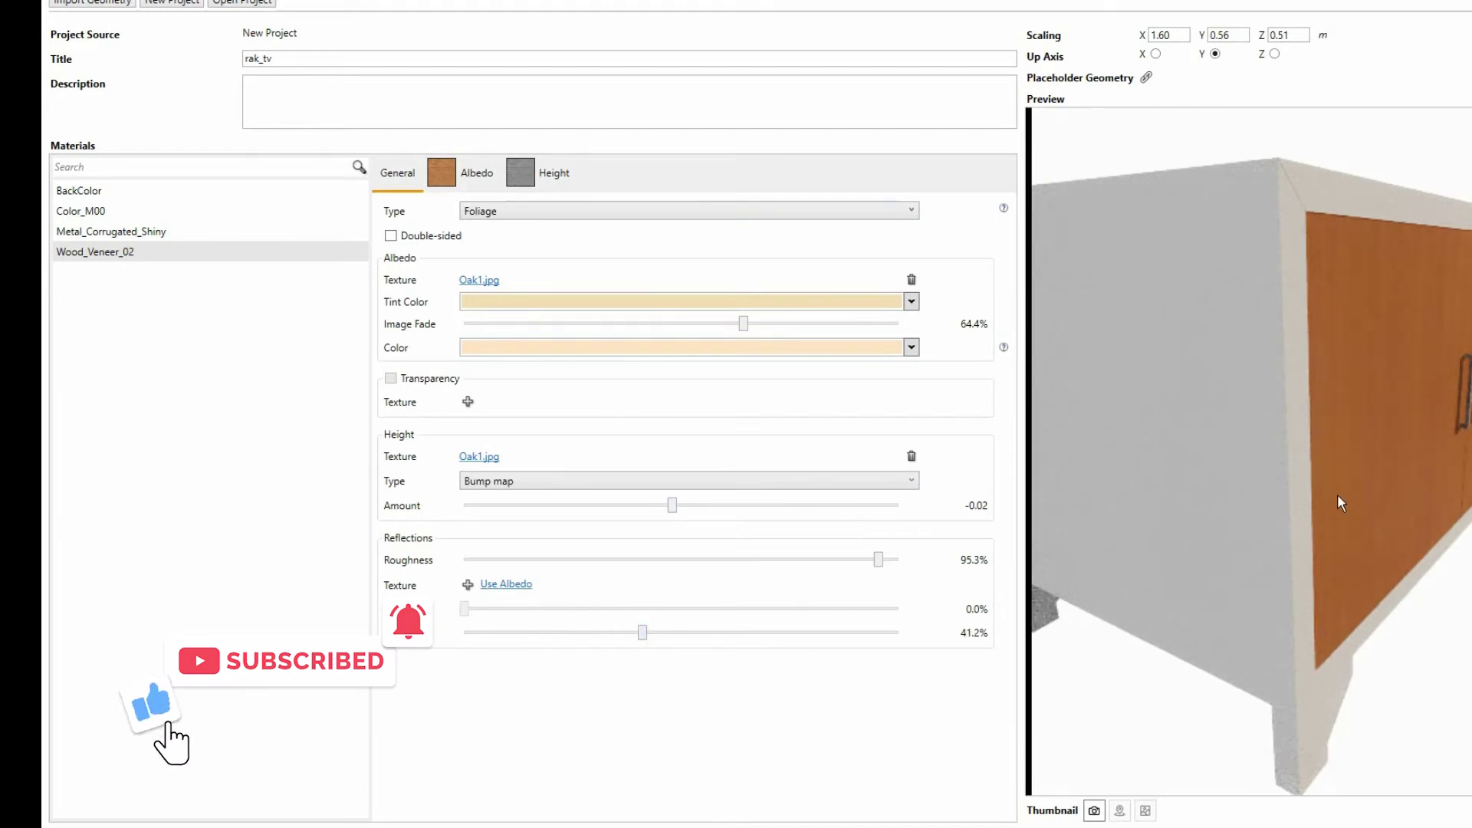
pyautogui.click(506, 583)
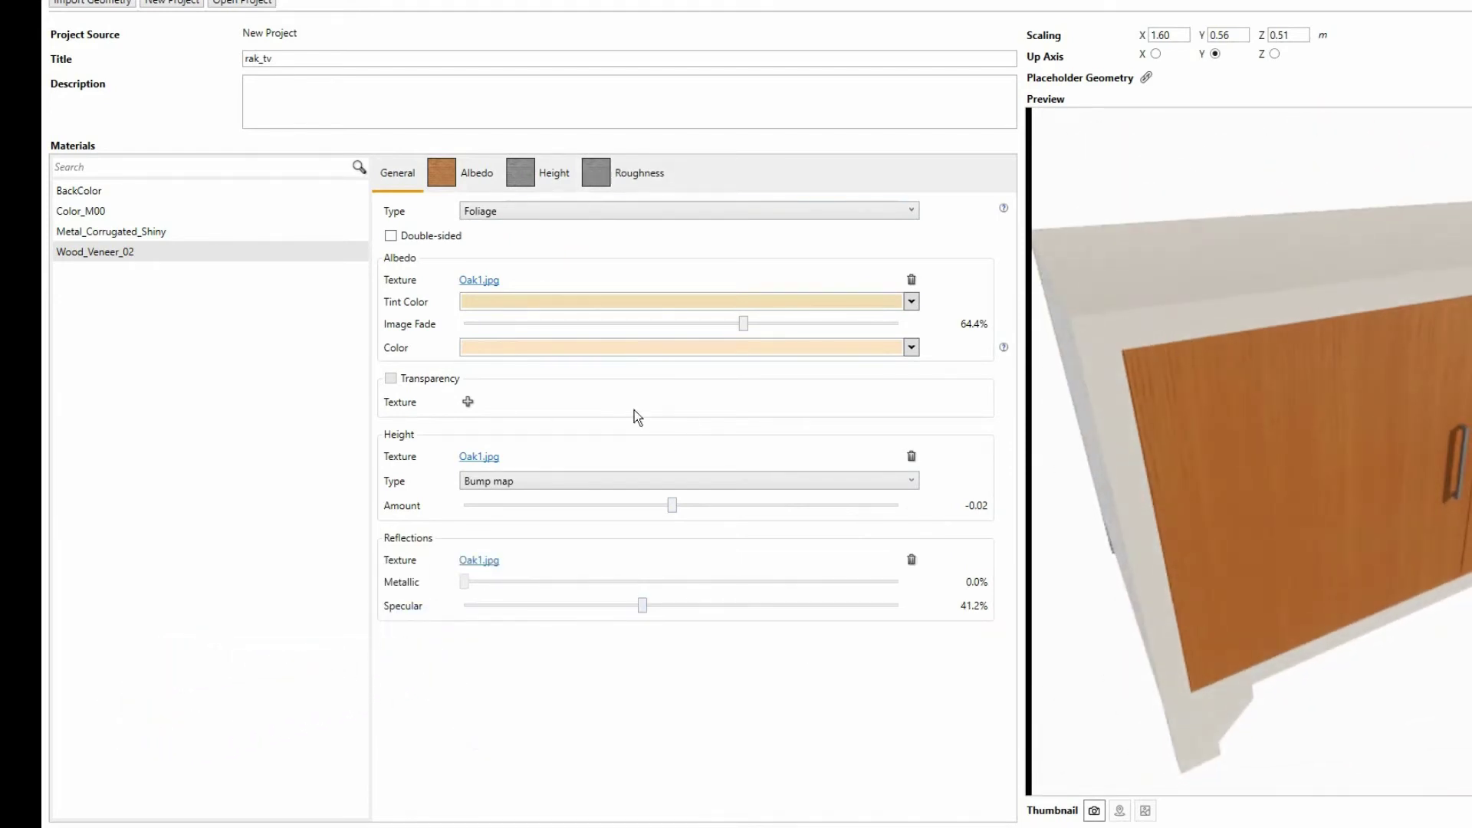
# Set the Color_M00 material's type to Foliage
pyautogui.click(80, 211)
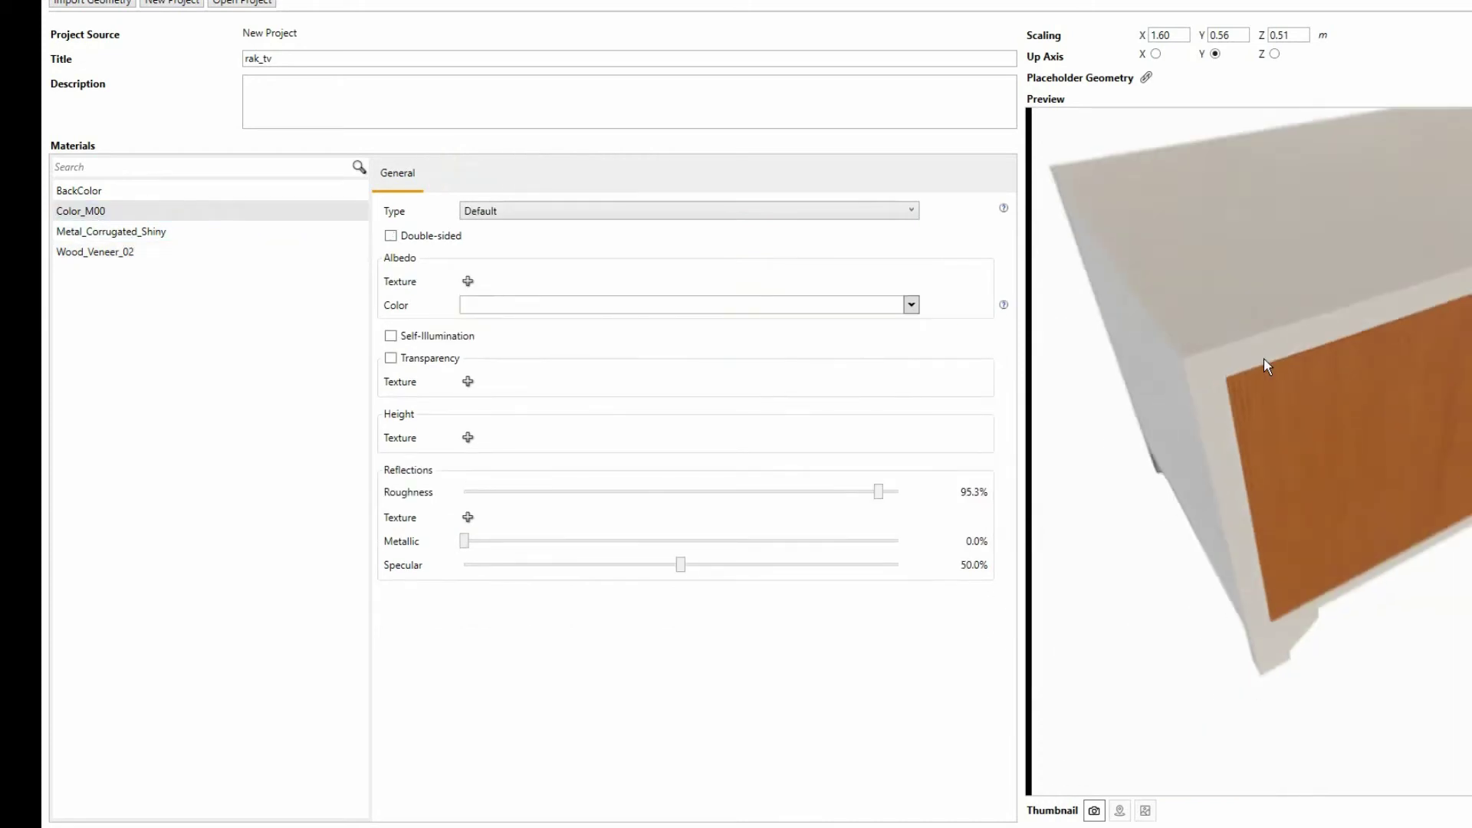
pyautogui.click(537, 211)
pyautogui.click(529, 282)
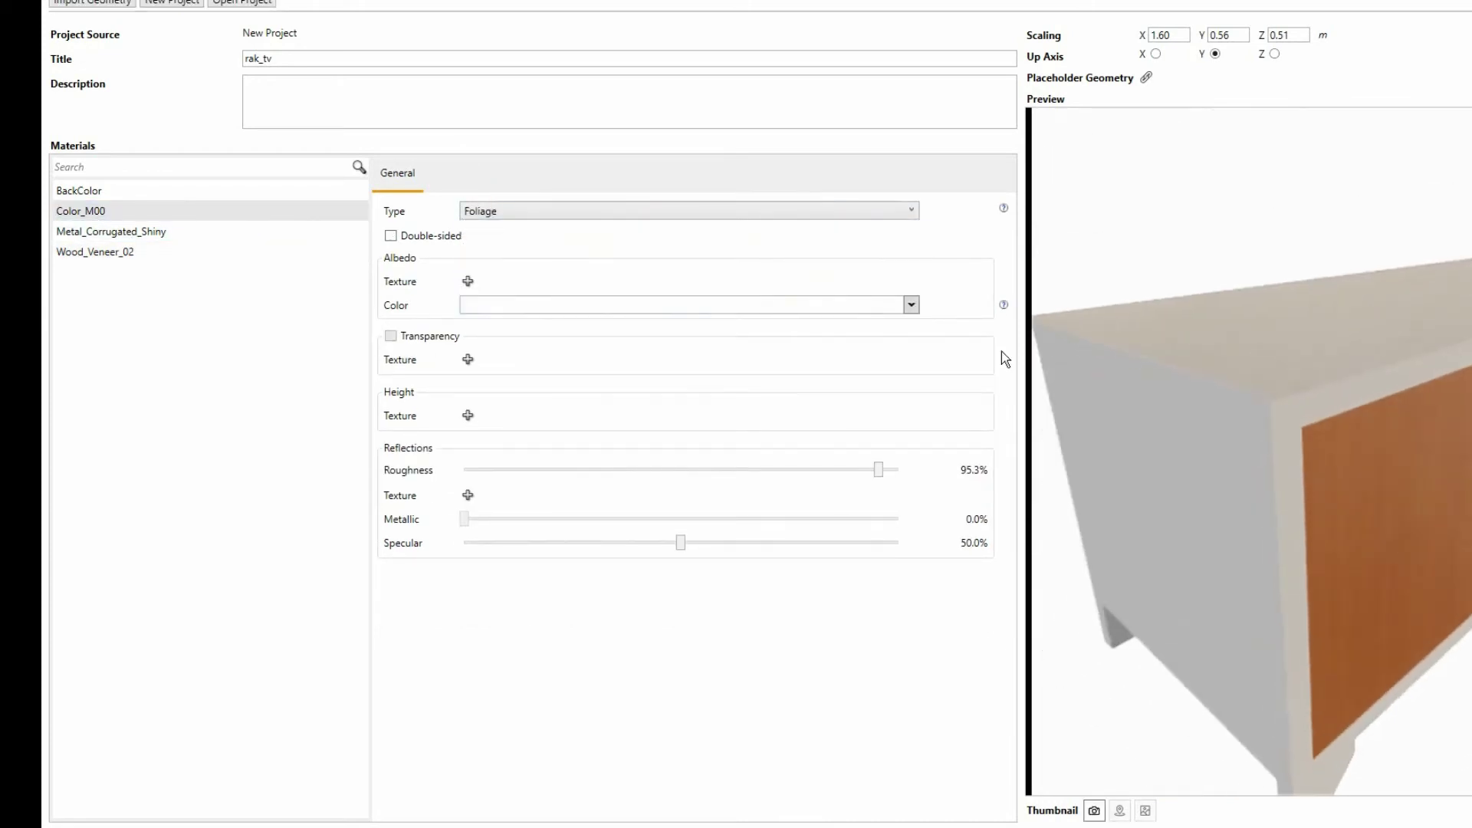
# Set Color_M00's specular to 100% and use Oak1.jpg as its roughness texture
pyautogui.click(468, 360)
pyautogui.click(774, 418)
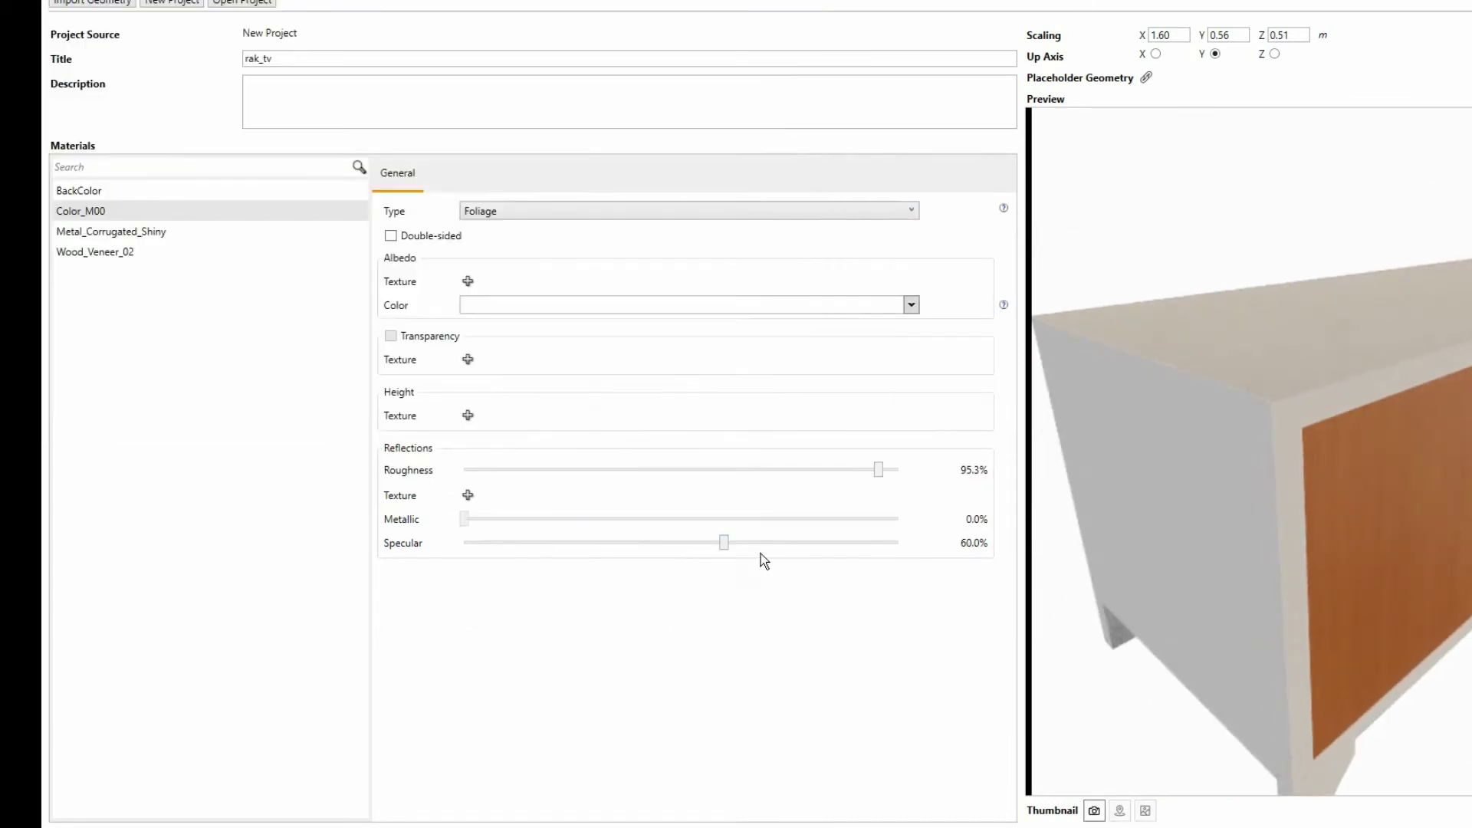
pyautogui.moveTo(723, 543)
pyautogui.mouseDown()
pyautogui.moveTo(865, 549)
pyautogui.moveTo(528, 545)
pyautogui.mouseUp()
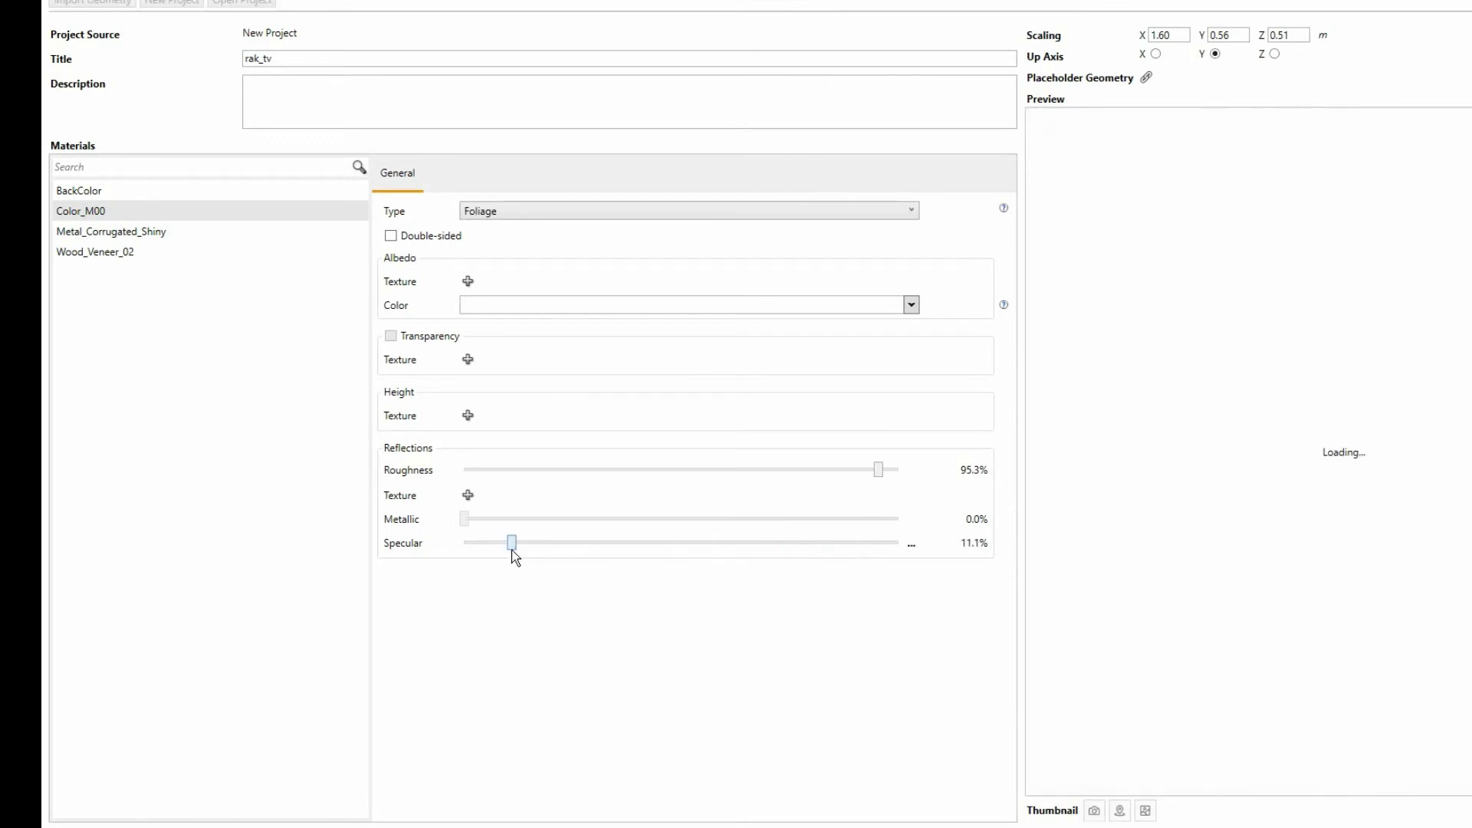
pyautogui.moveTo(788, 547); pyautogui.dragTo(942, 554)
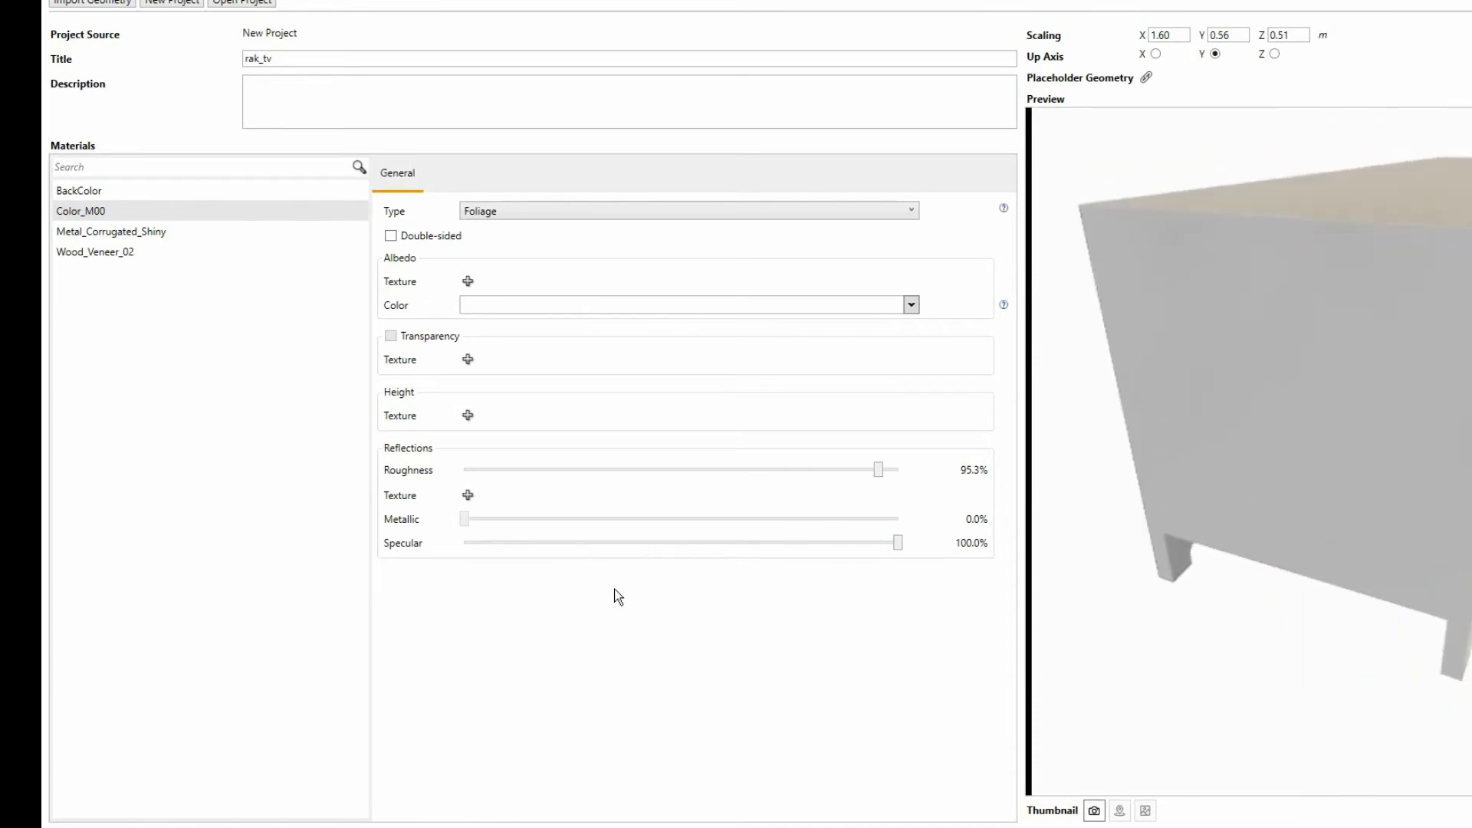
pyautogui.doubleClick(338, 122)
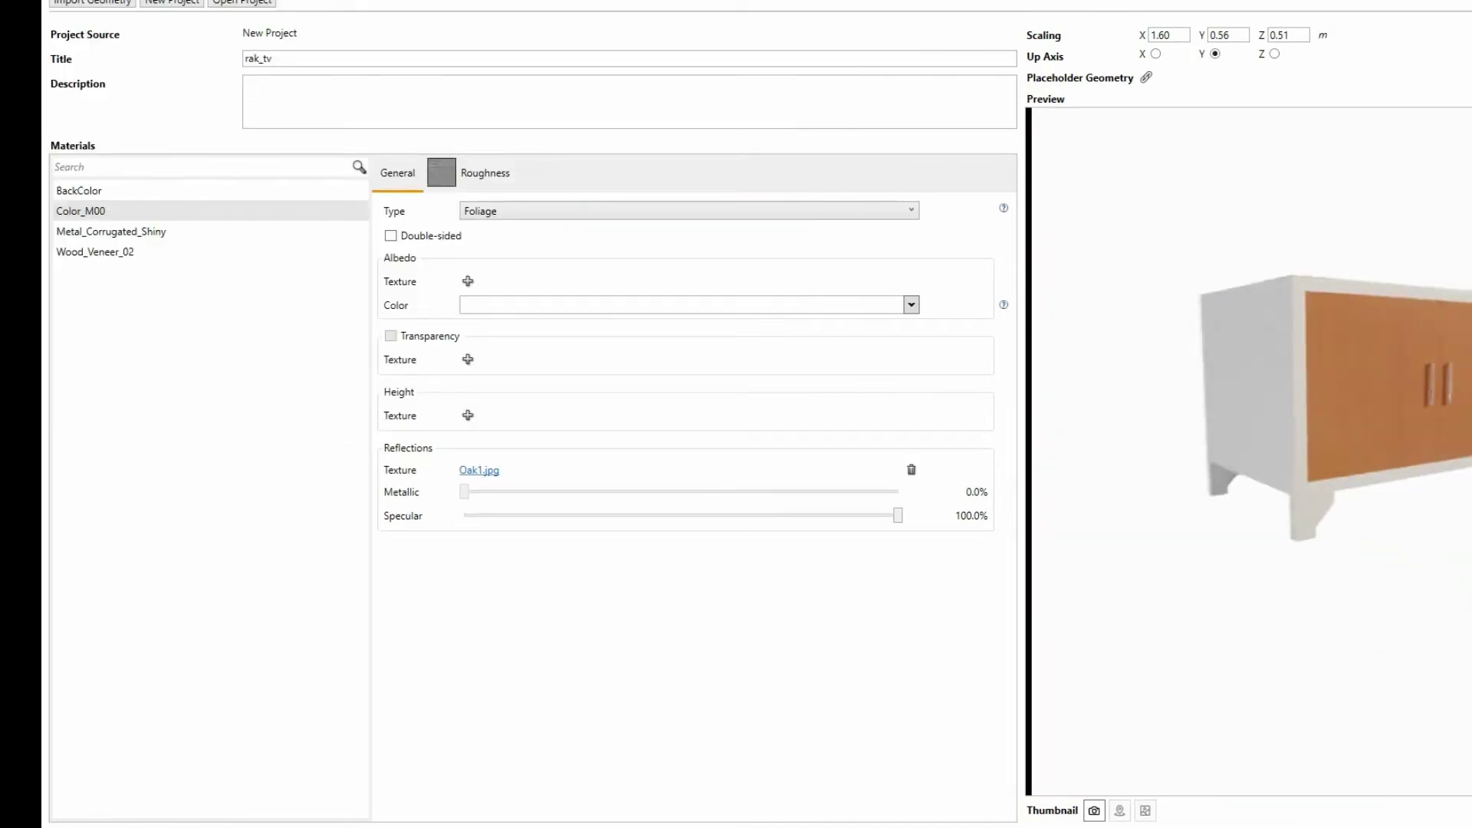
pyautogui.click(119, 193)
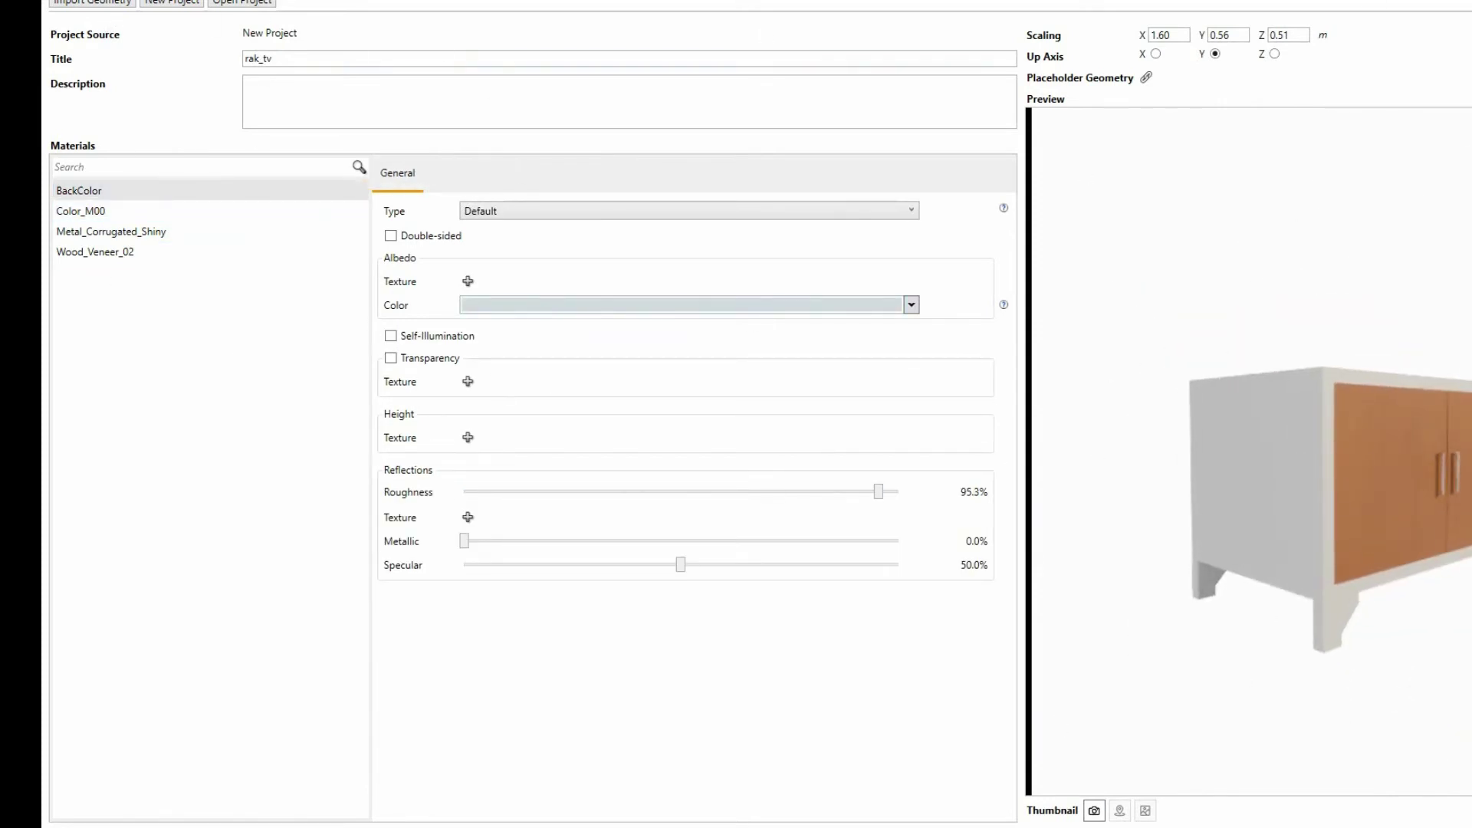
pyautogui.scroll(1, 1400, 575)
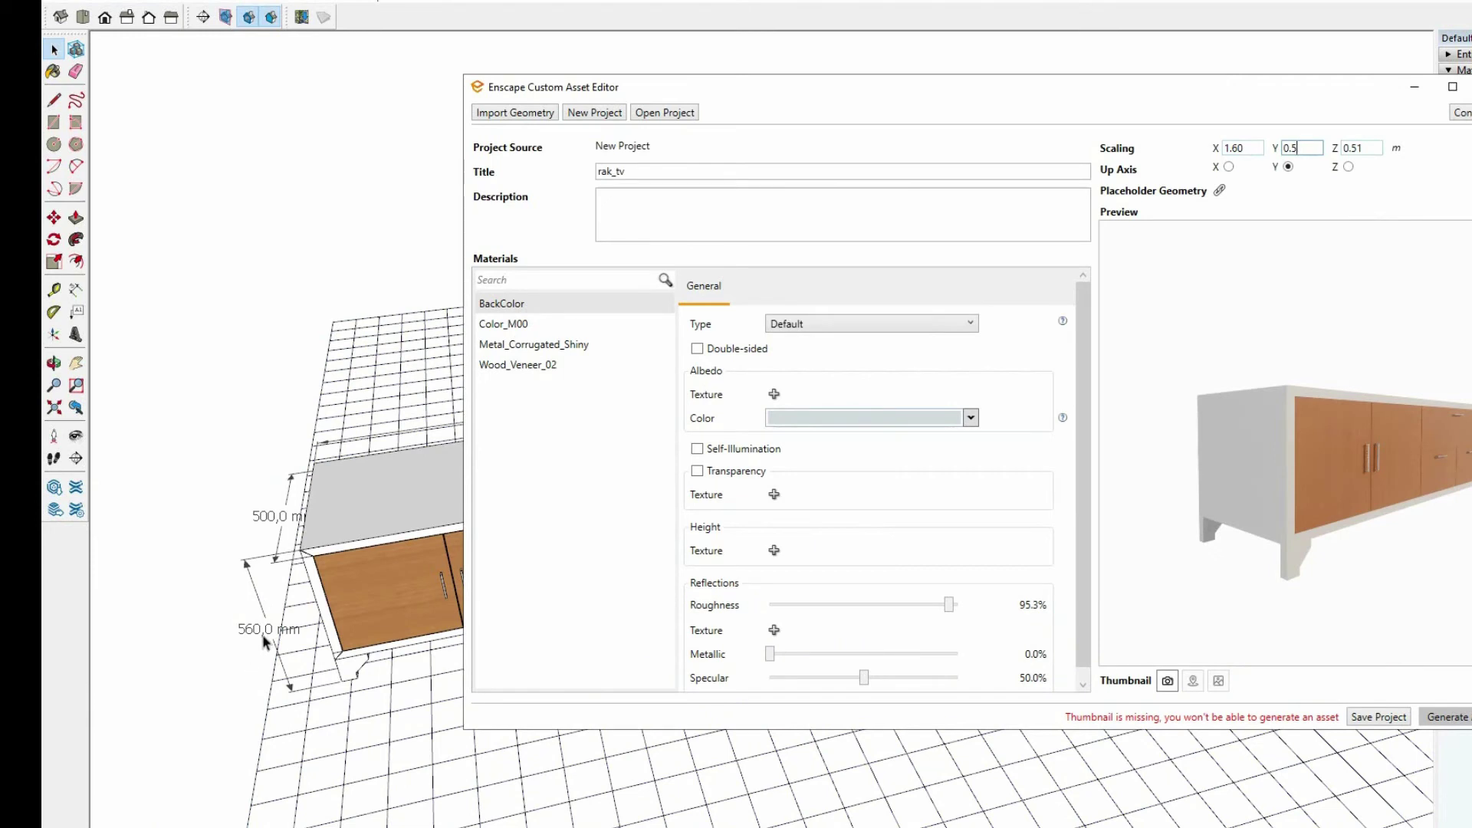
pyautogui.click(1368, 147)
pyautogui.press('BackSpace')
pyautogui.write('0')
pyautogui.press('Return')
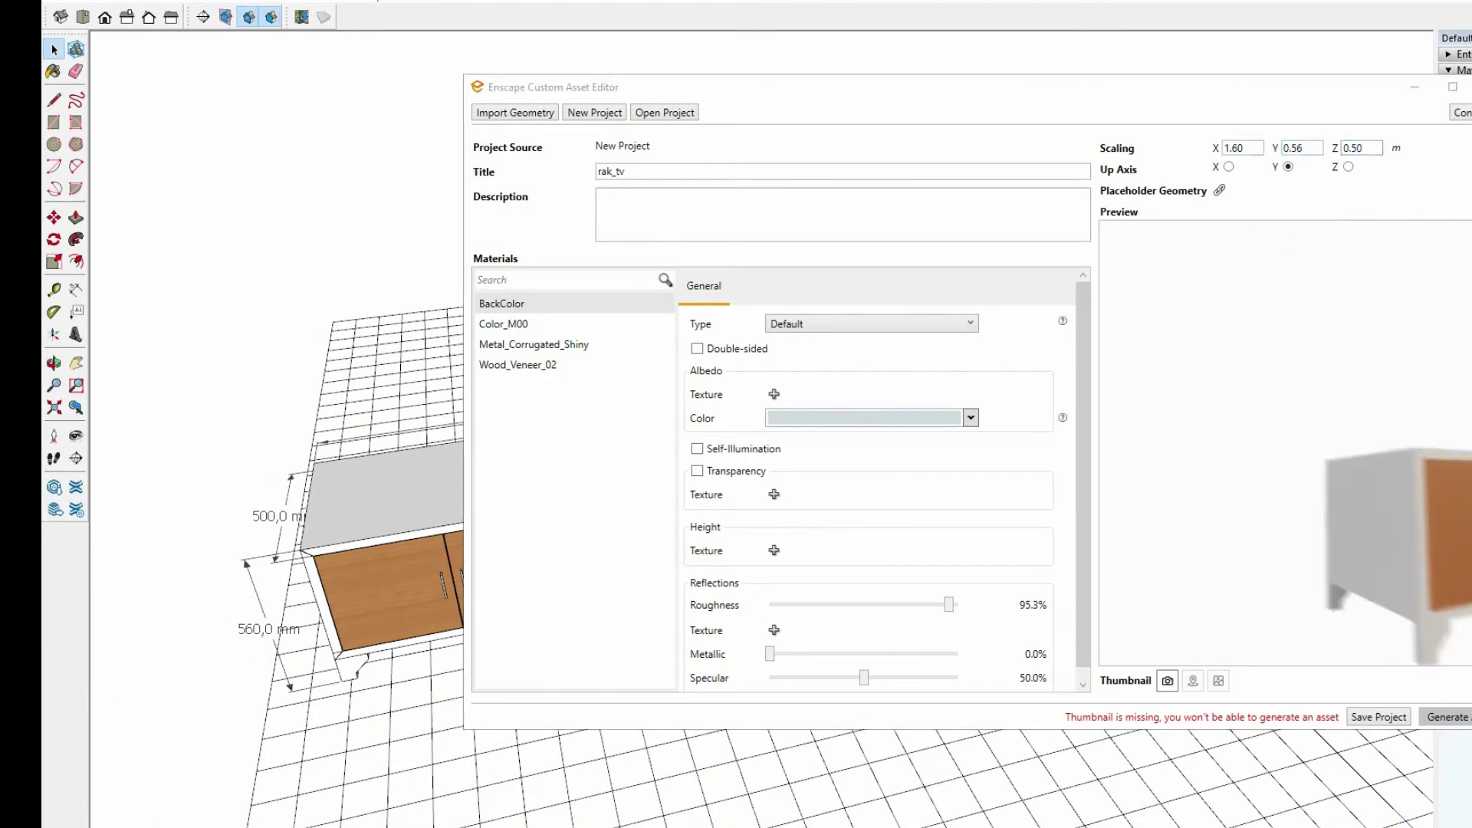
pyautogui.scroll(3, 1354, 494)
pyautogui.scroll(-2, 1355, 494)
pyautogui.scroll(-2, 1319, 471)
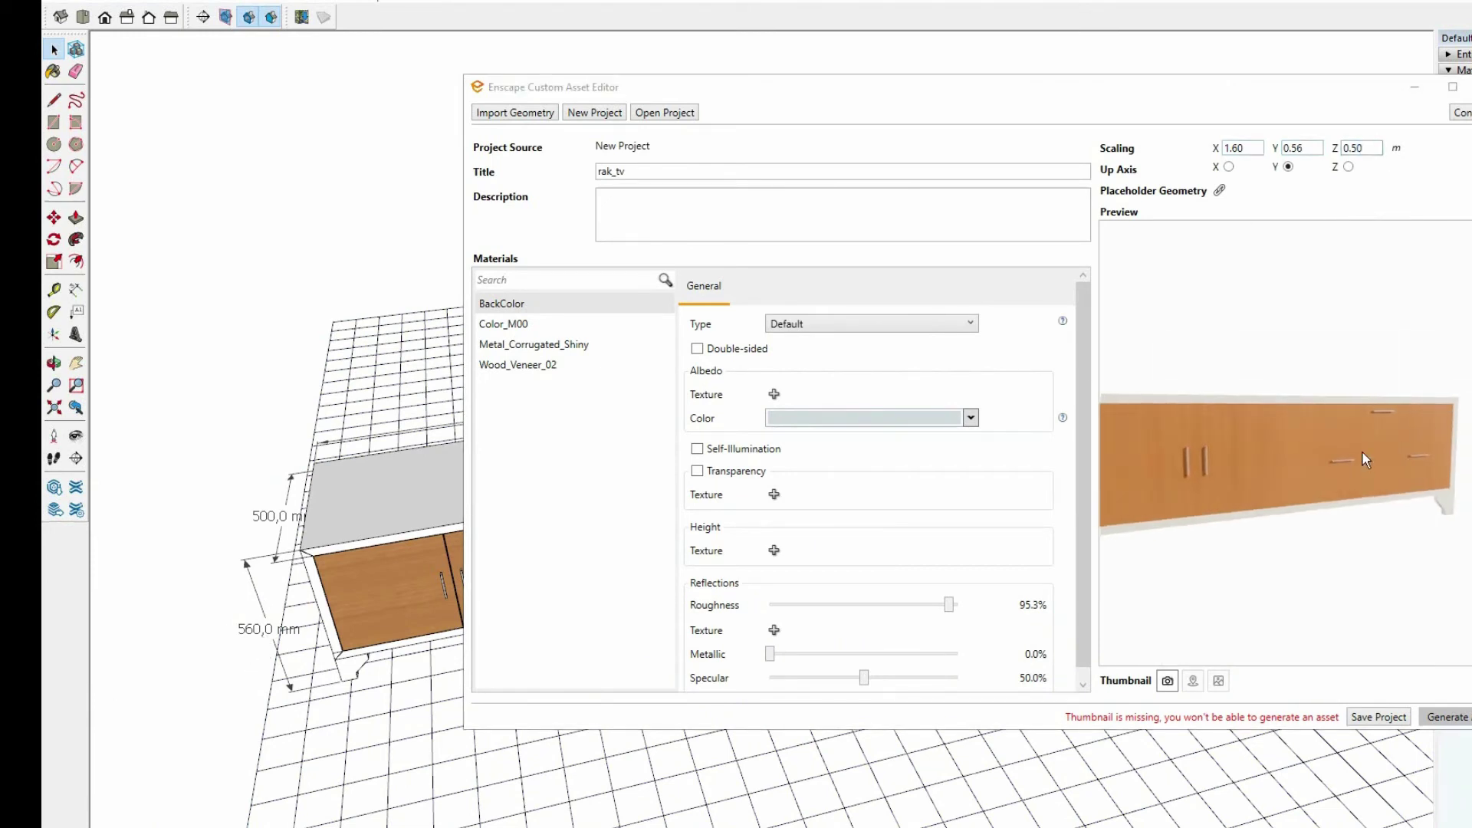
pyautogui.scroll(-2, 1363, 453)
pyautogui.moveTo(1162, 442); pyautogui.dragTo(1248, 475)
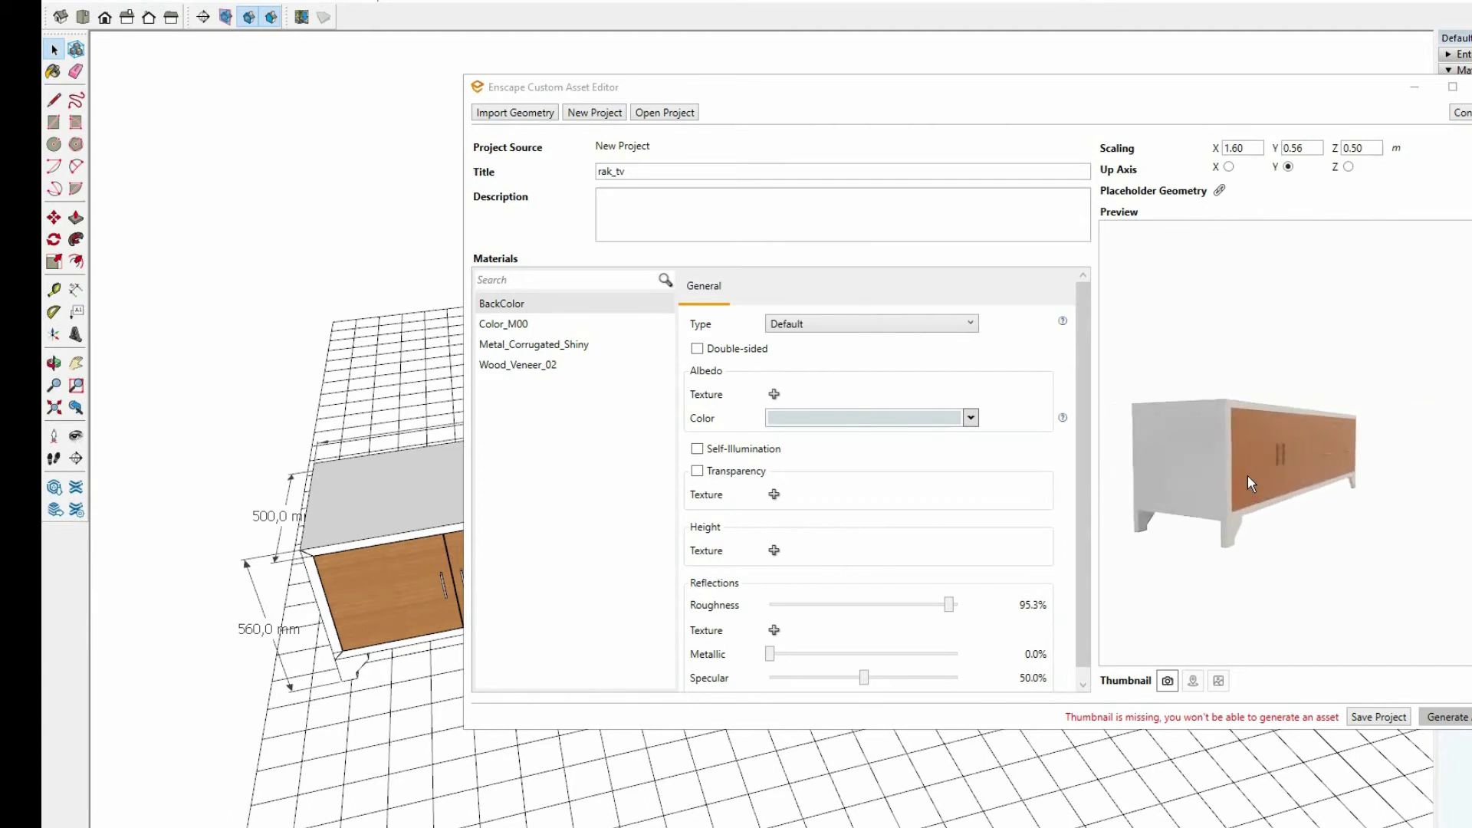
pyautogui.scroll(2, 1249, 475)
pyautogui.scroll(2, 1248, 476)
pyautogui.scroll(-2, 1248, 475)
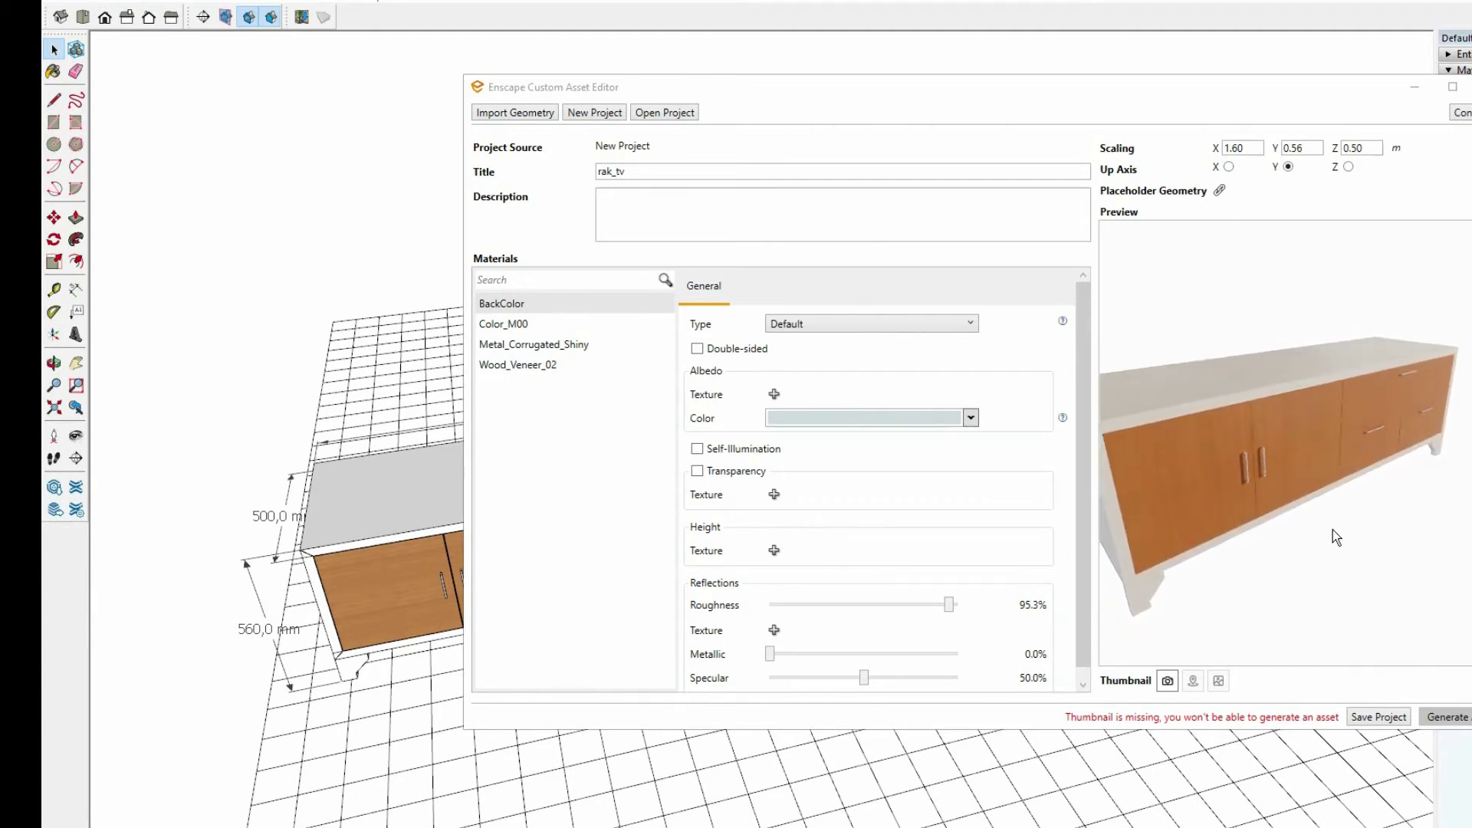
# Save the asset project as rak_tv.assetpkg in Pictures\Rak TV\rak_tv
pyautogui.click(1379, 717)
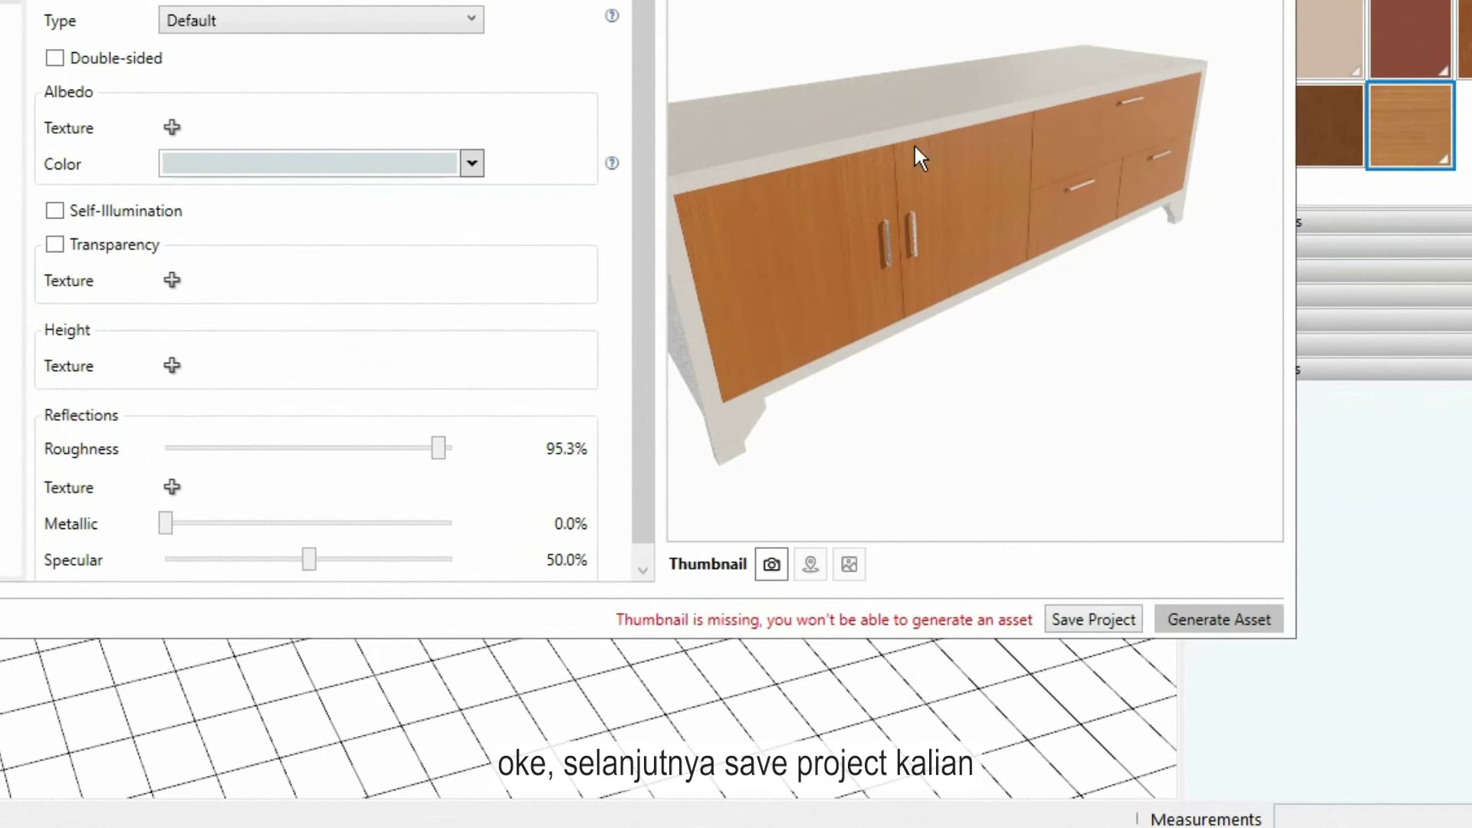
pyautogui.click(1056, 619)
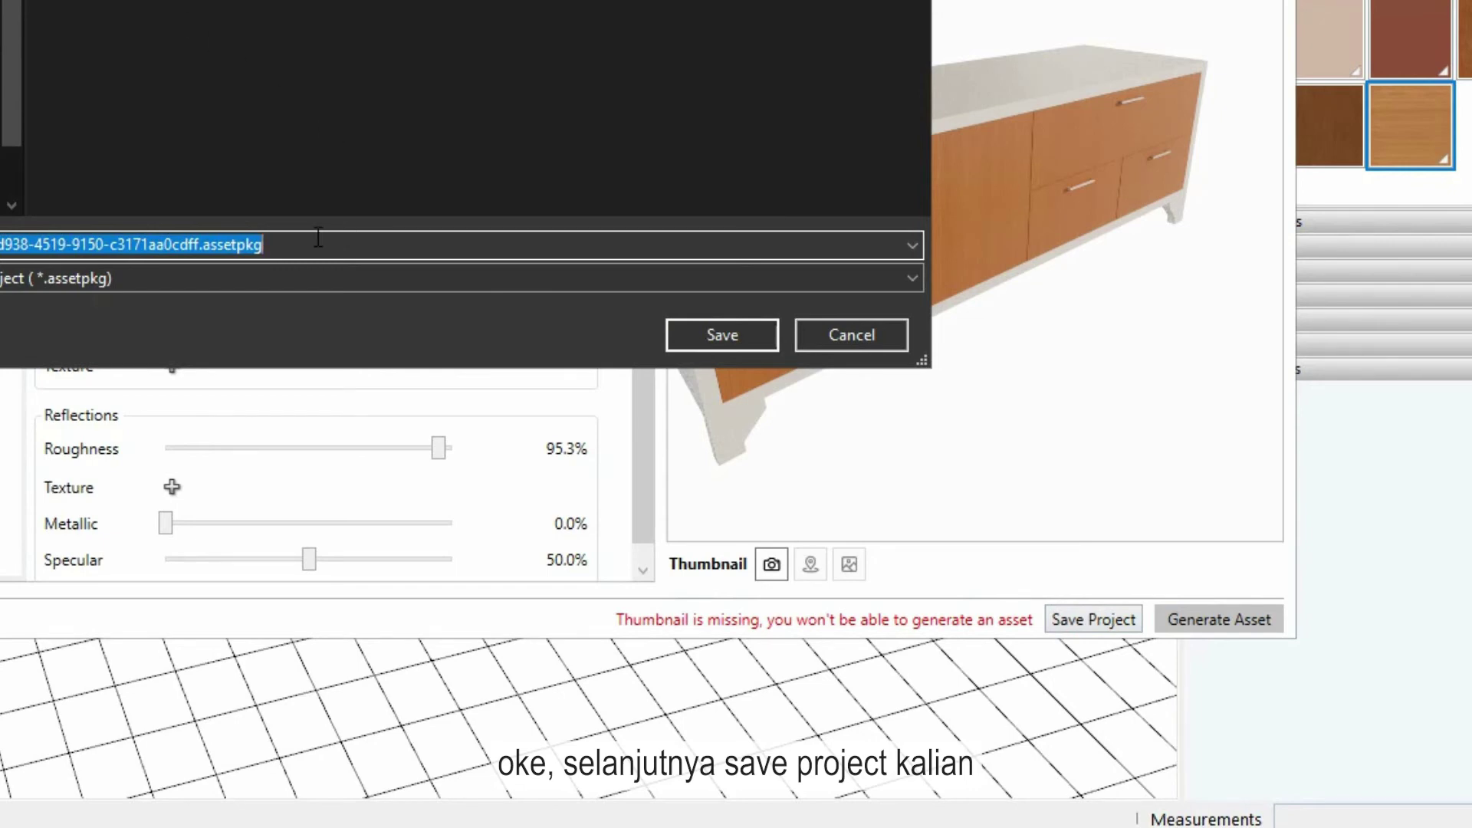
pyautogui.press('BackSpace')
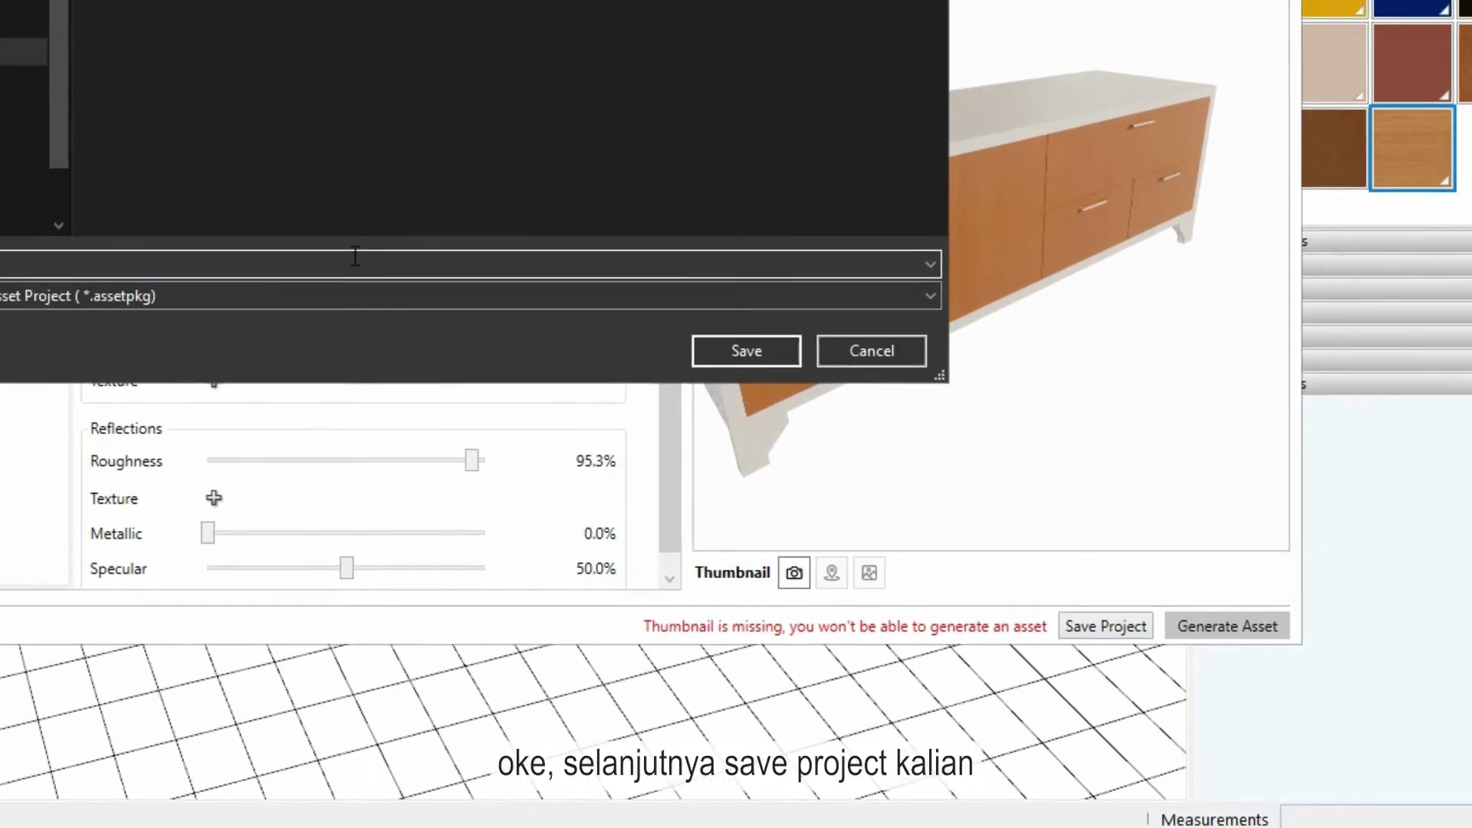
pyautogui.write('rak_tv')
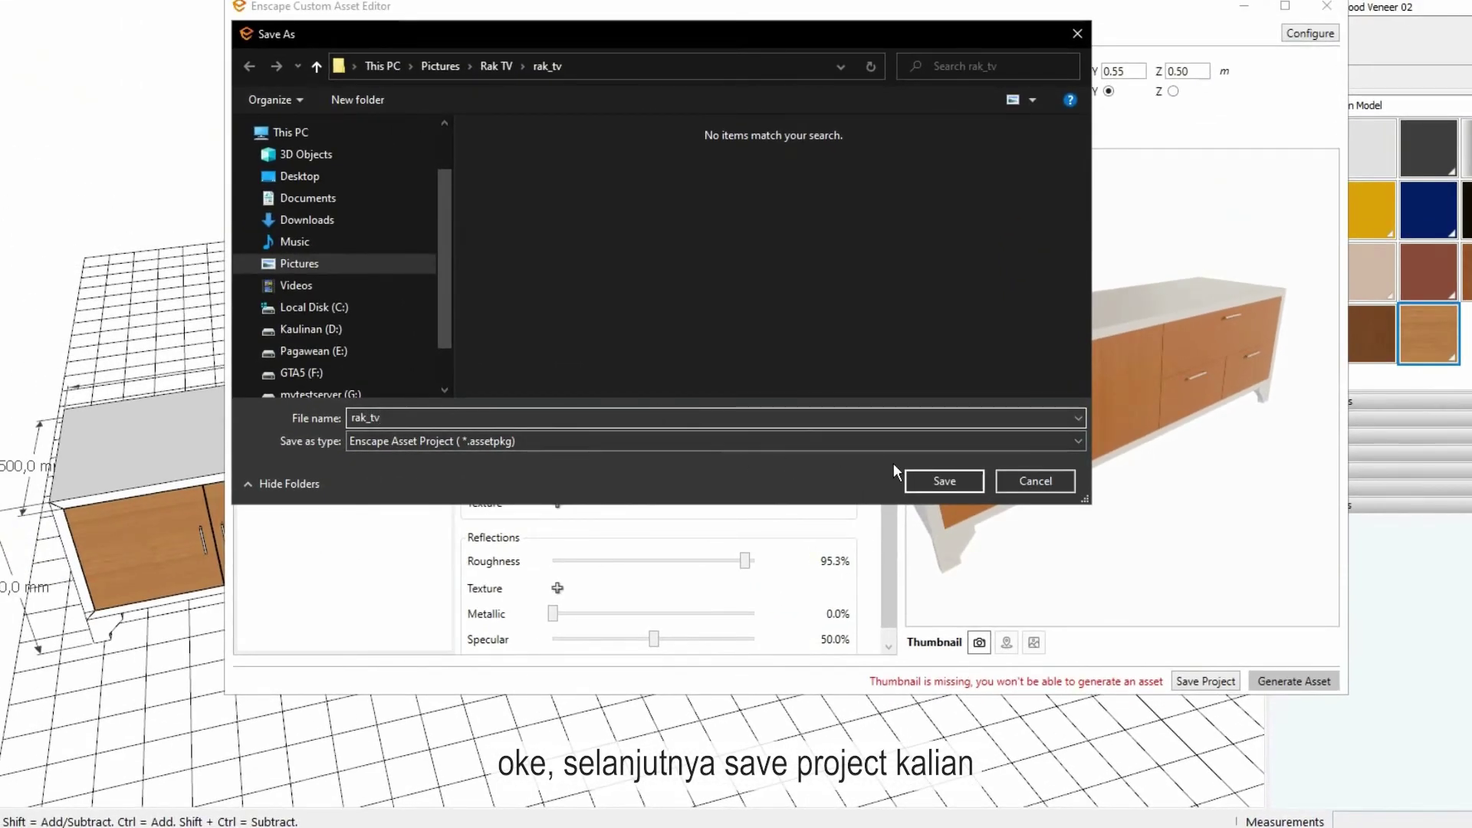
pyautogui.click(932, 483)
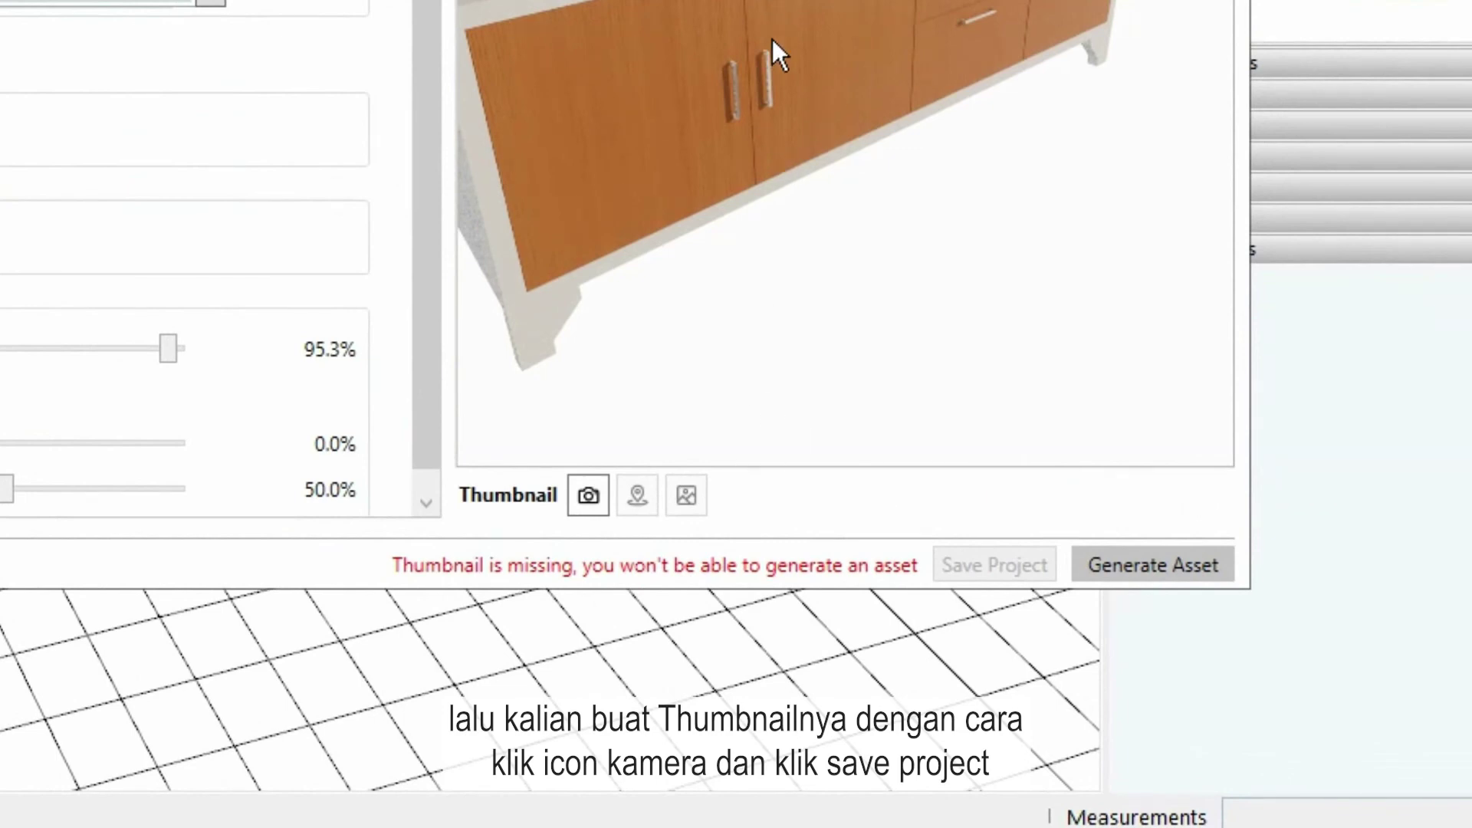
# Capture the cabinet thumbnail from a turned preview, resave the project, and generate the rak_tv asset
pyautogui.moveTo(771, 39); pyautogui.dragTo(690, 307)
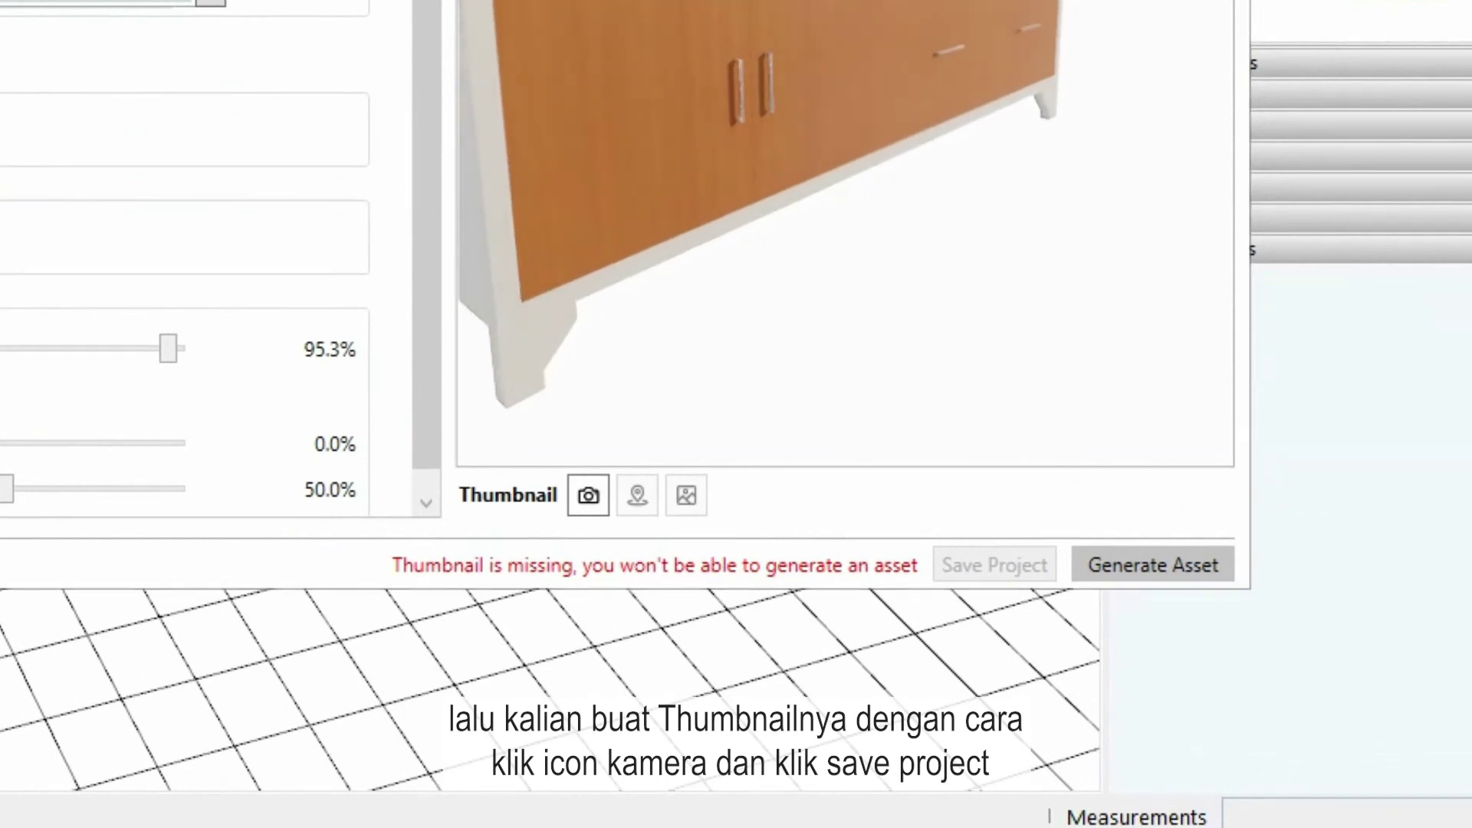
pyautogui.click(598, 487)
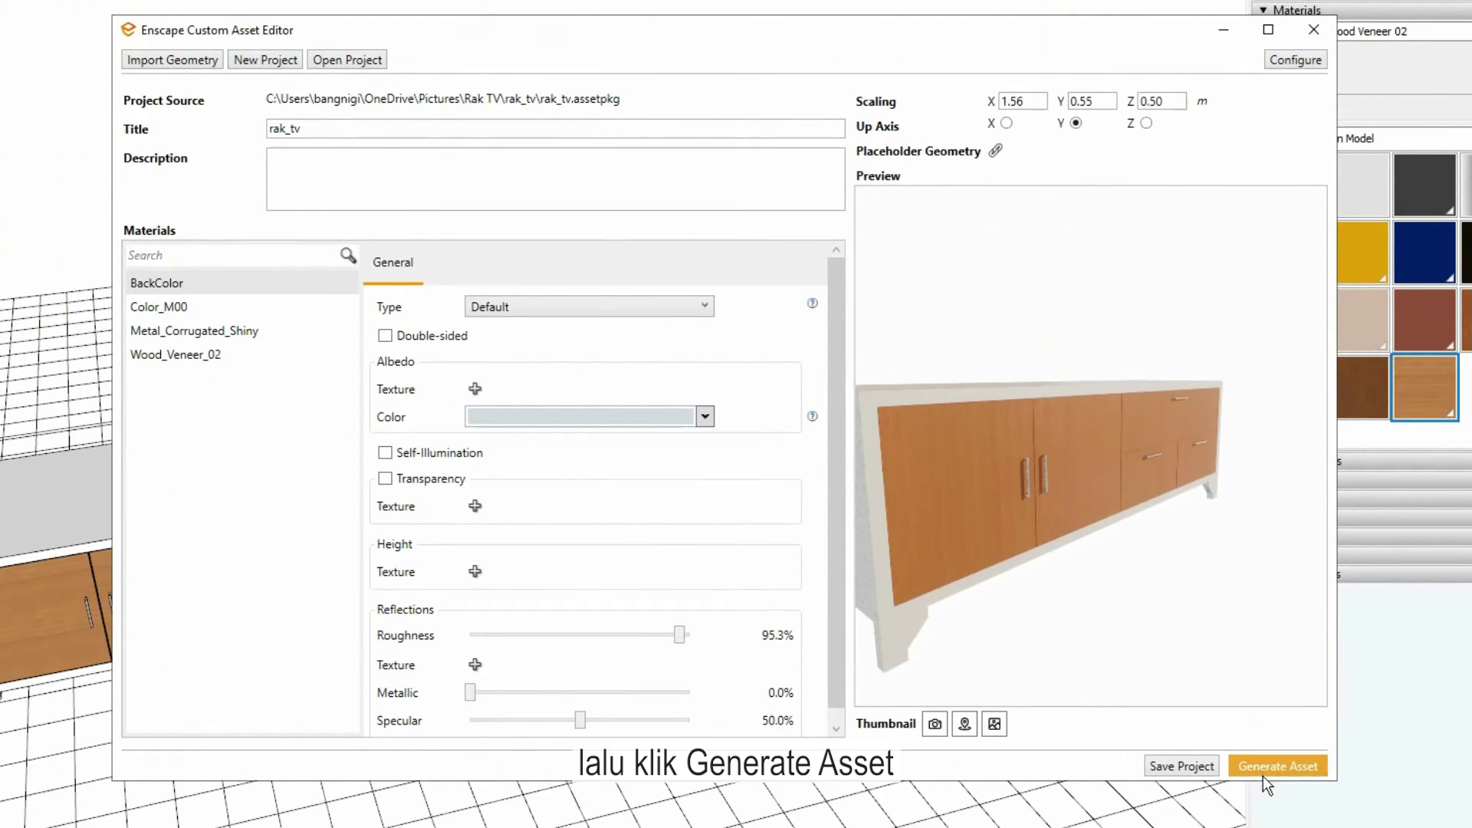
pyautogui.moveTo(1086, 463); pyautogui.dragTo(1165, 464)
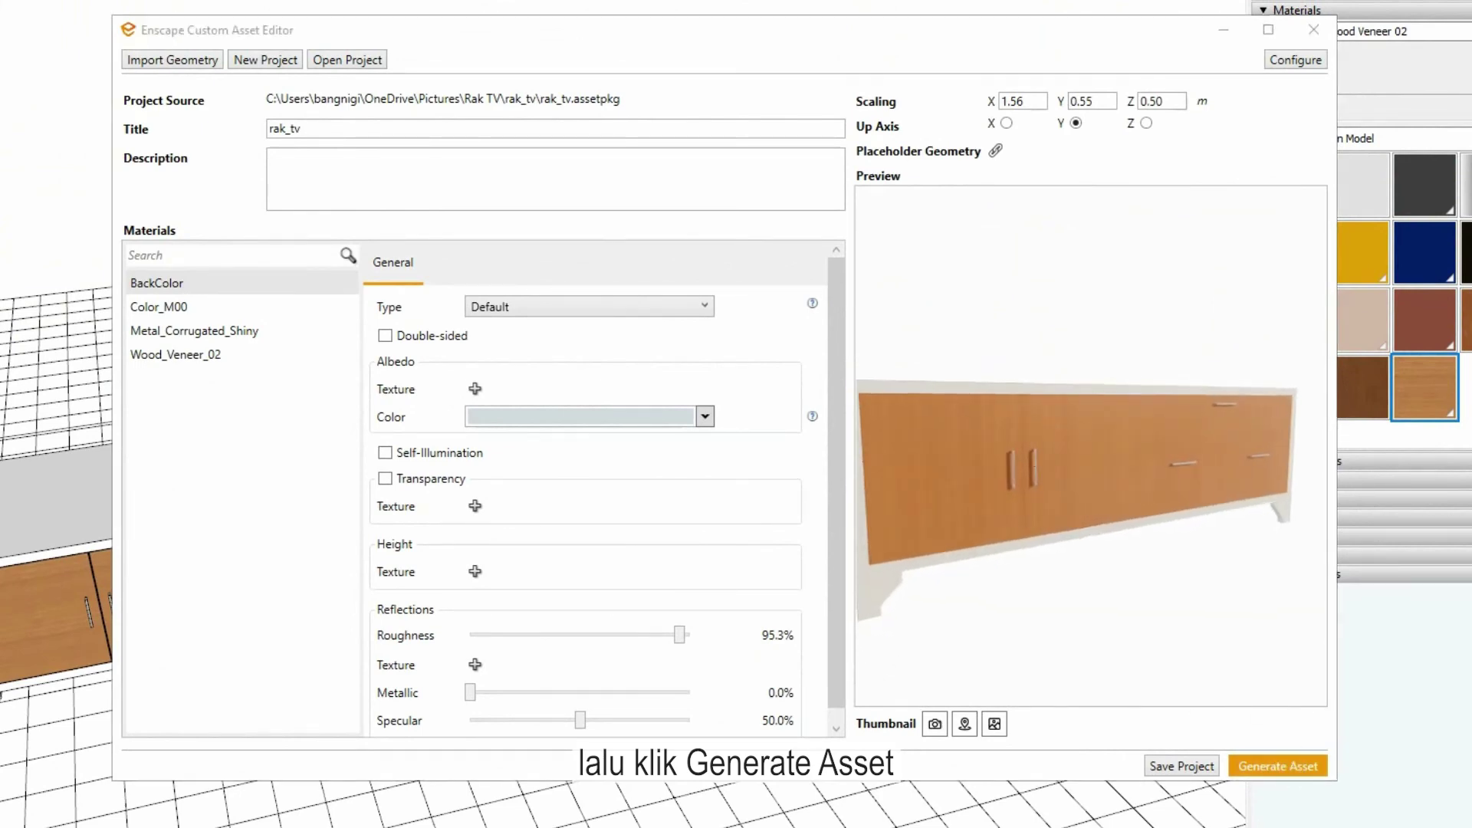
pyautogui.click(1175, 767)
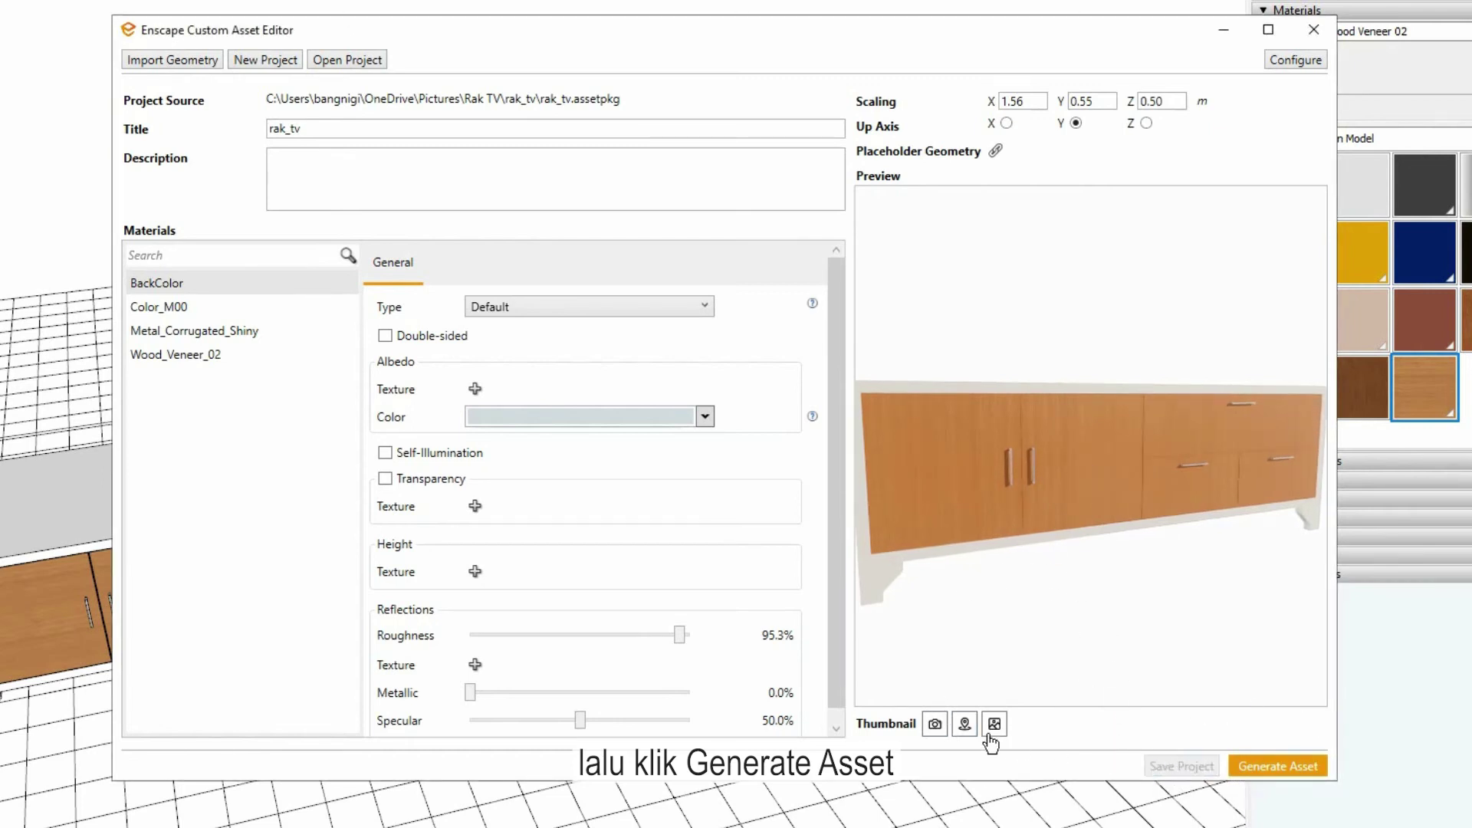
pyautogui.click(1287, 767)
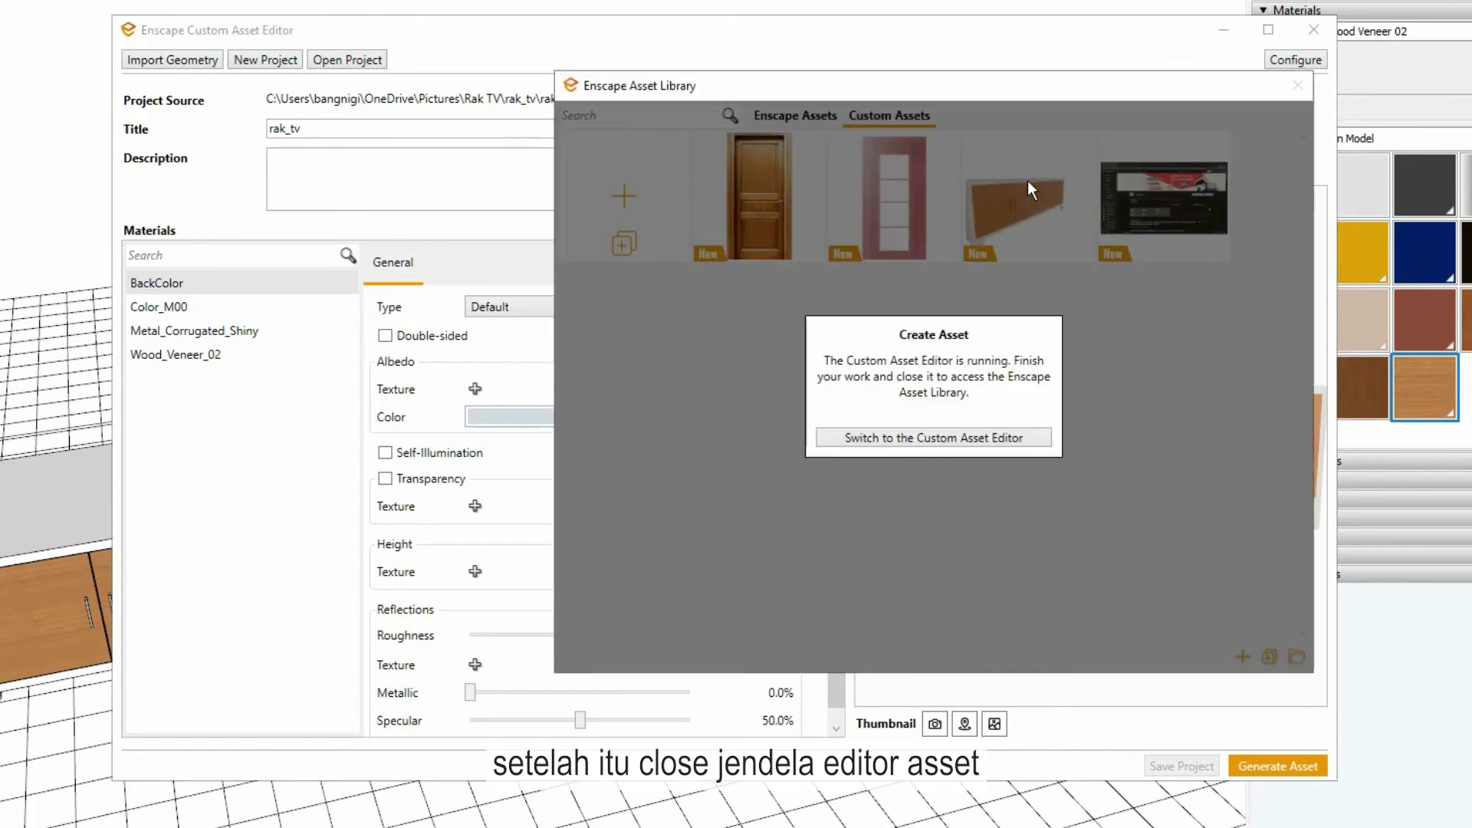
# Close the Custom Asset Editor, dismiss the Create Asset notice, and move the Asset Library aside
pyautogui.click(894, 35)
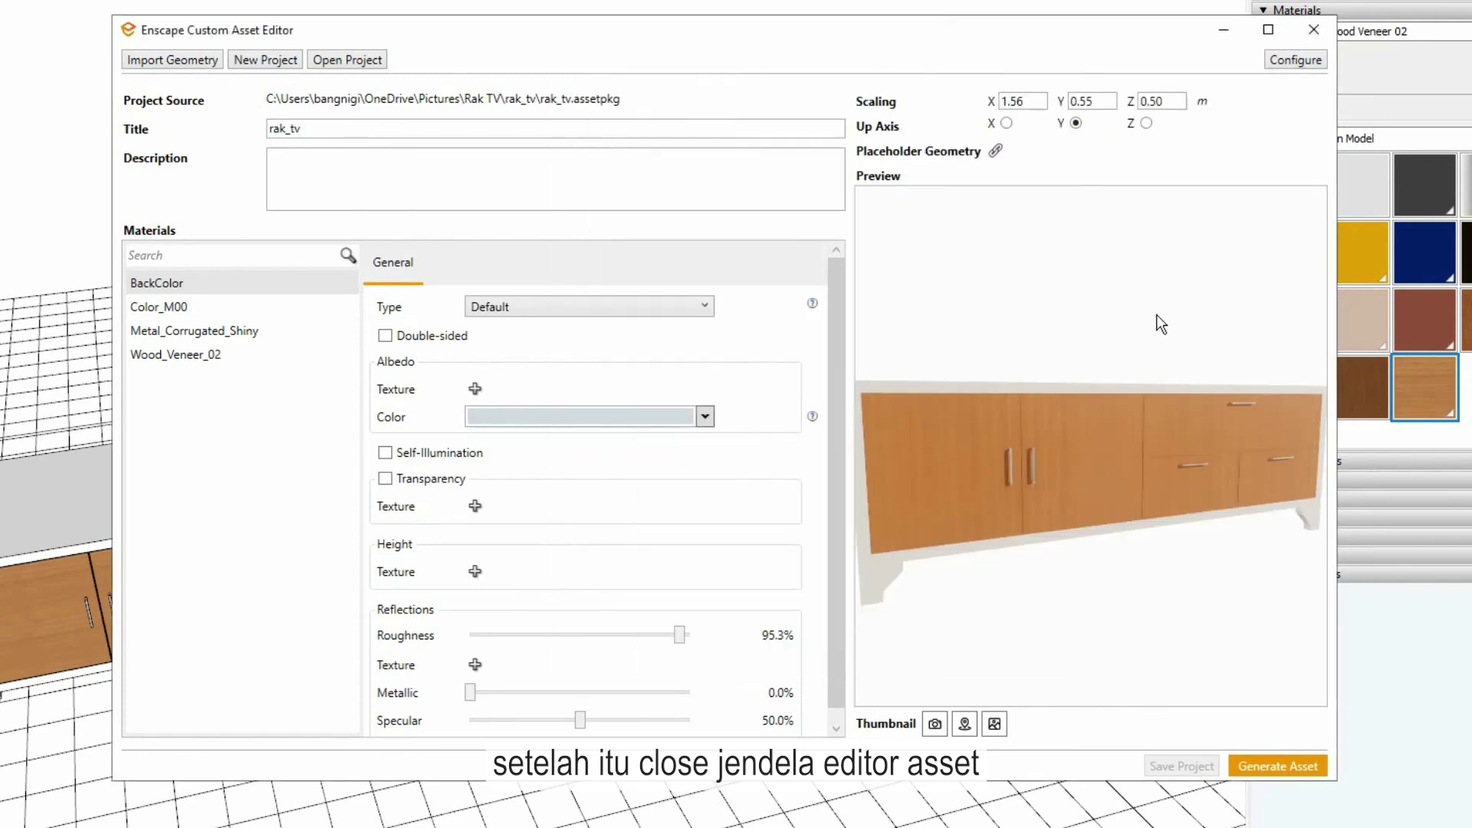
pyautogui.click(1323, 32)
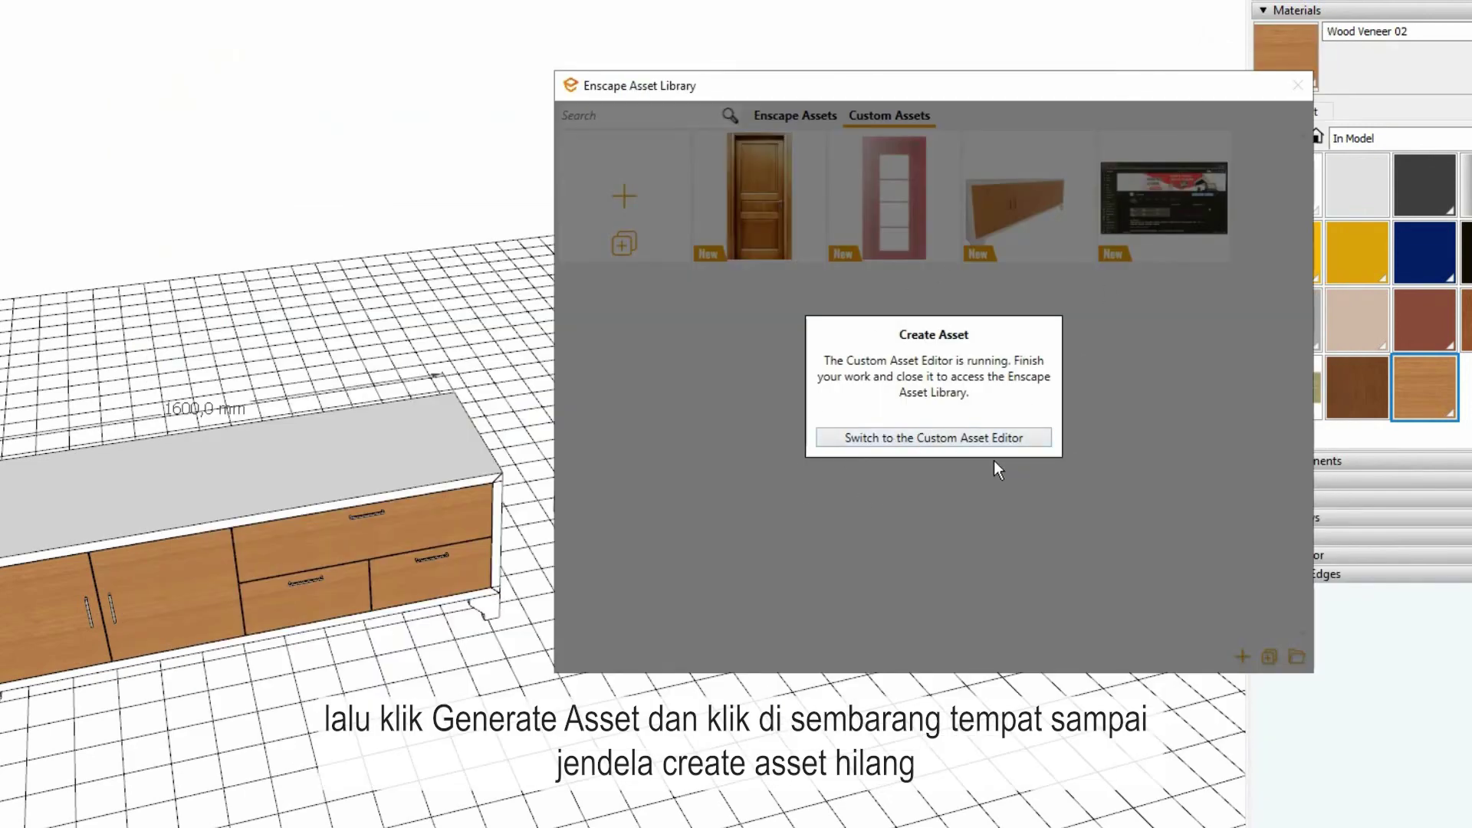
pyautogui.click(1098, 399)
pyautogui.moveTo(1015, 198)
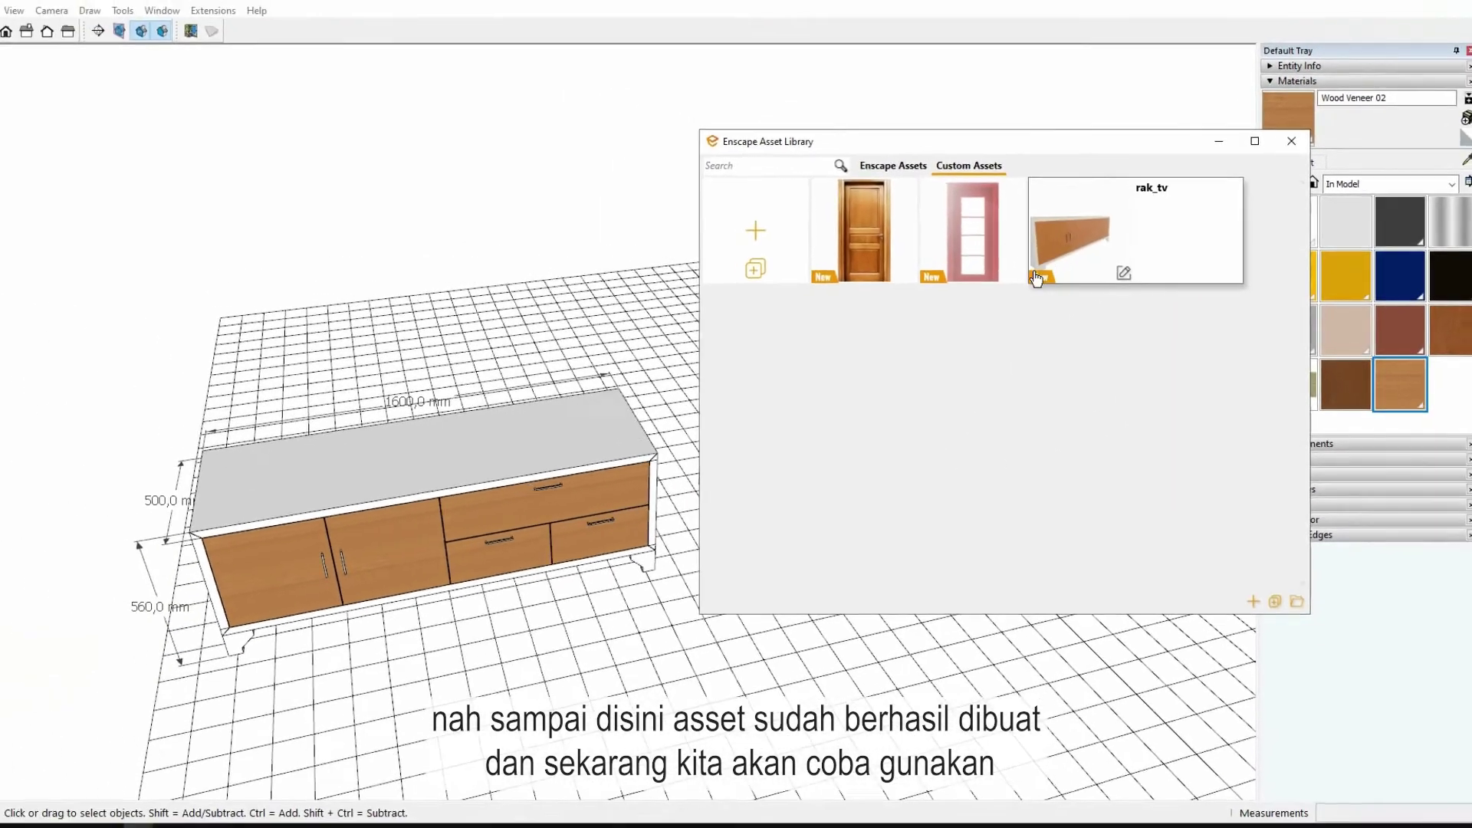
pyautogui.moveTo(1048, 150); pyautogui.dragTo(807, 158)
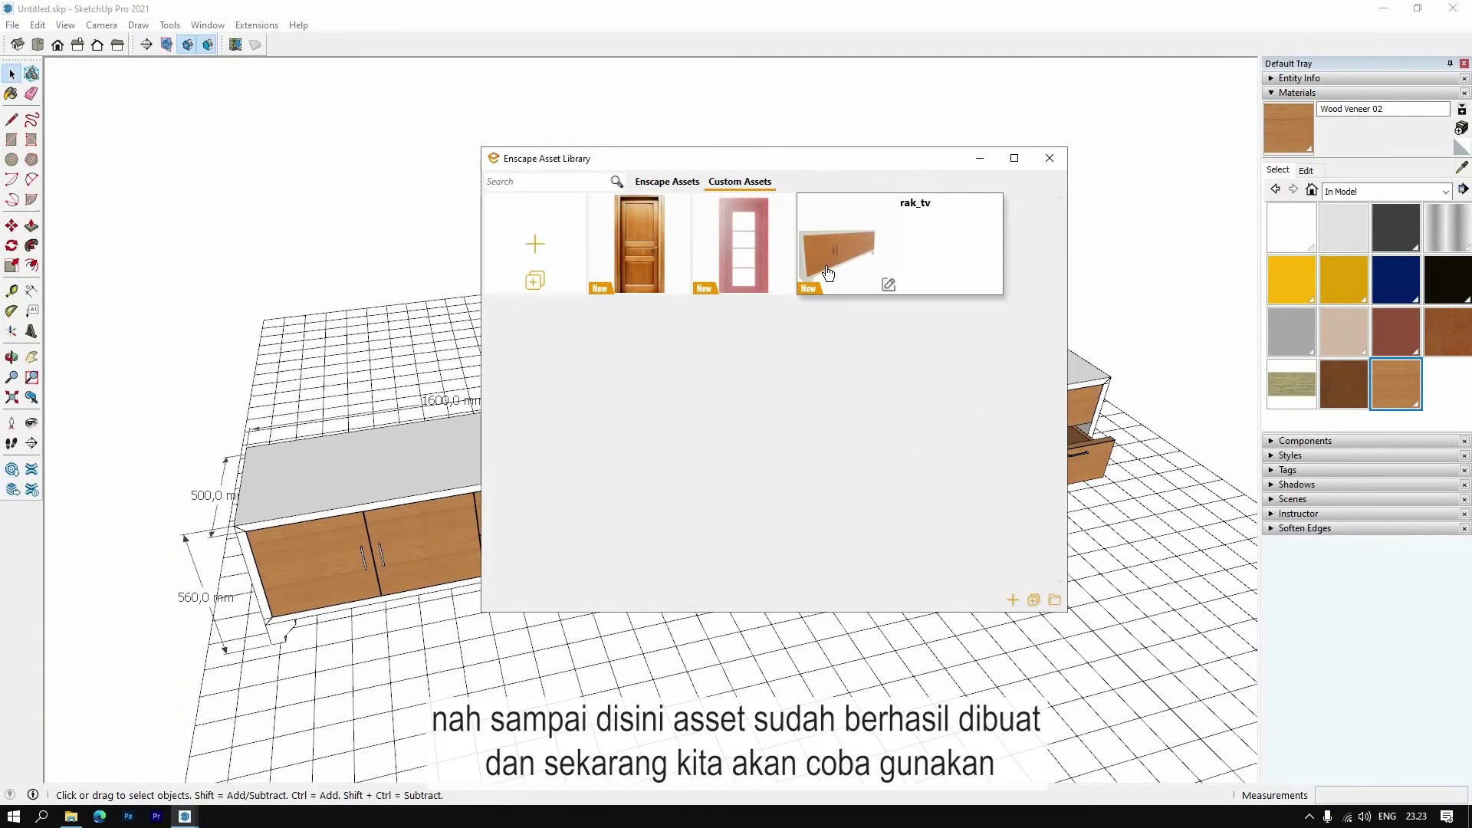
# Place rak_tv proxy boxes beside the cabinets and minimize the Asset Library
pyautogui.moveTo(943, 153); pyautogui.dragTo(1042, 154)
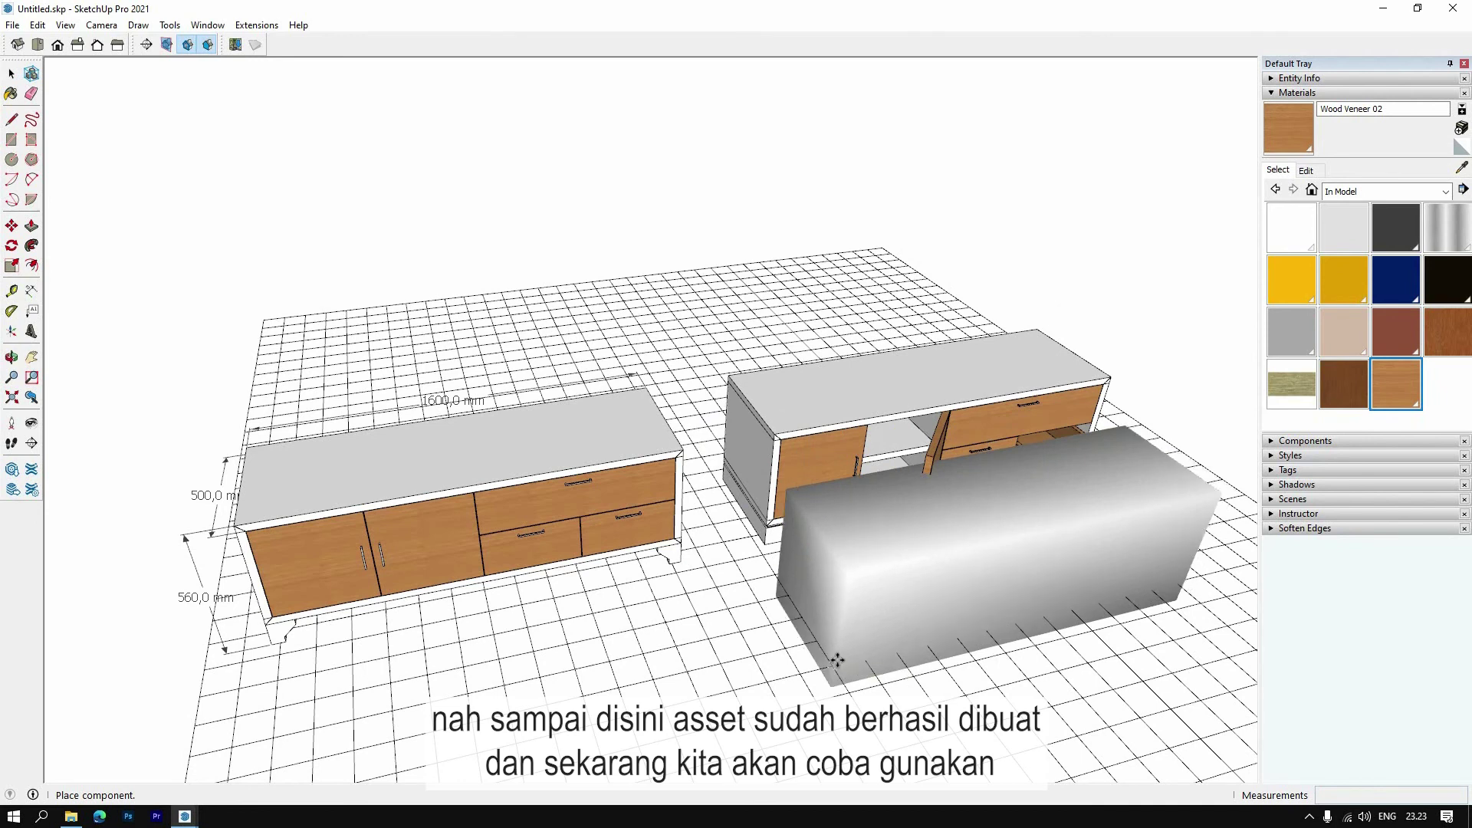
pyautogui.click(843, 659)
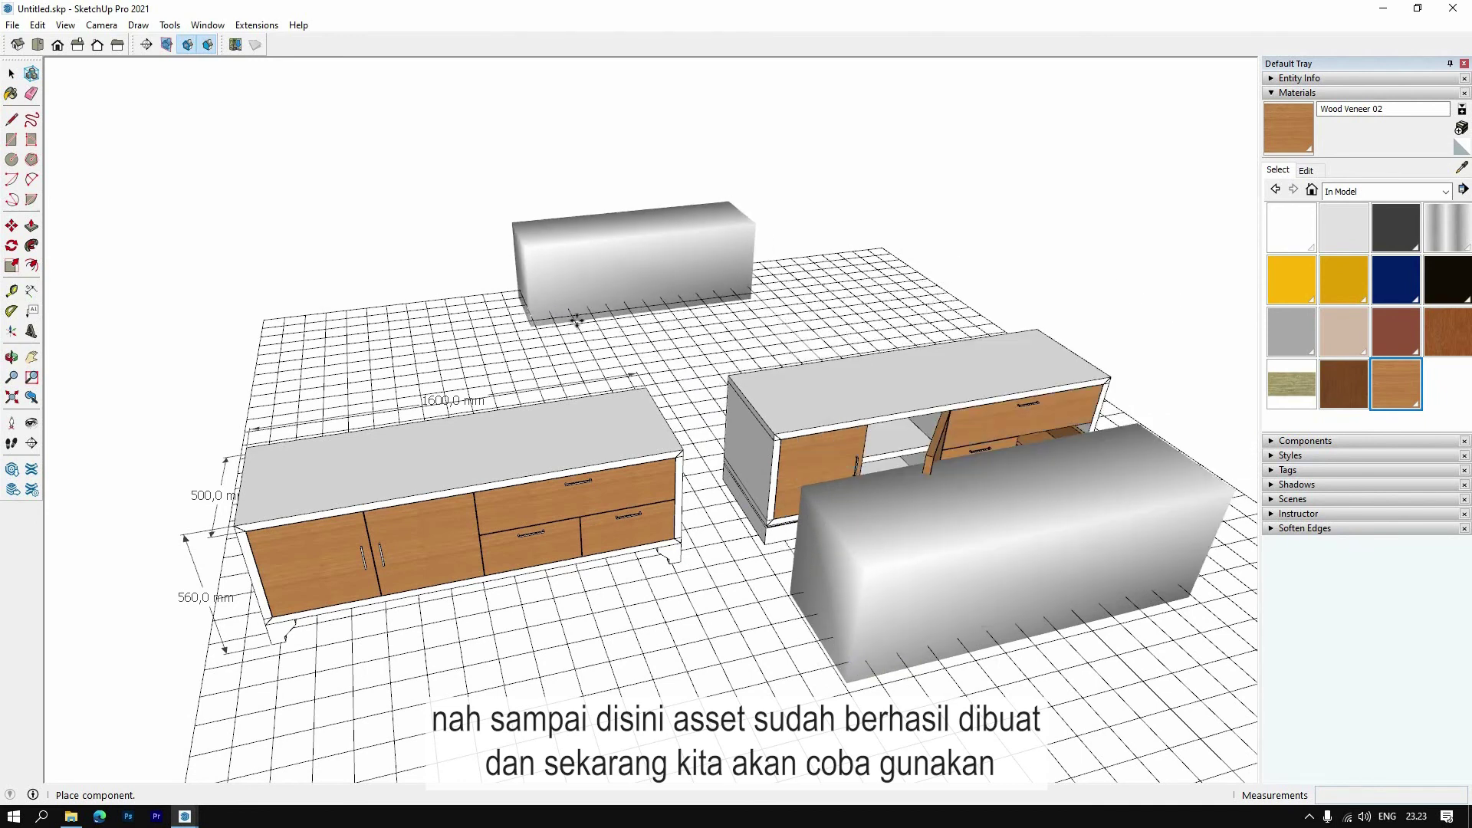
pyautogui.click(592, 324)
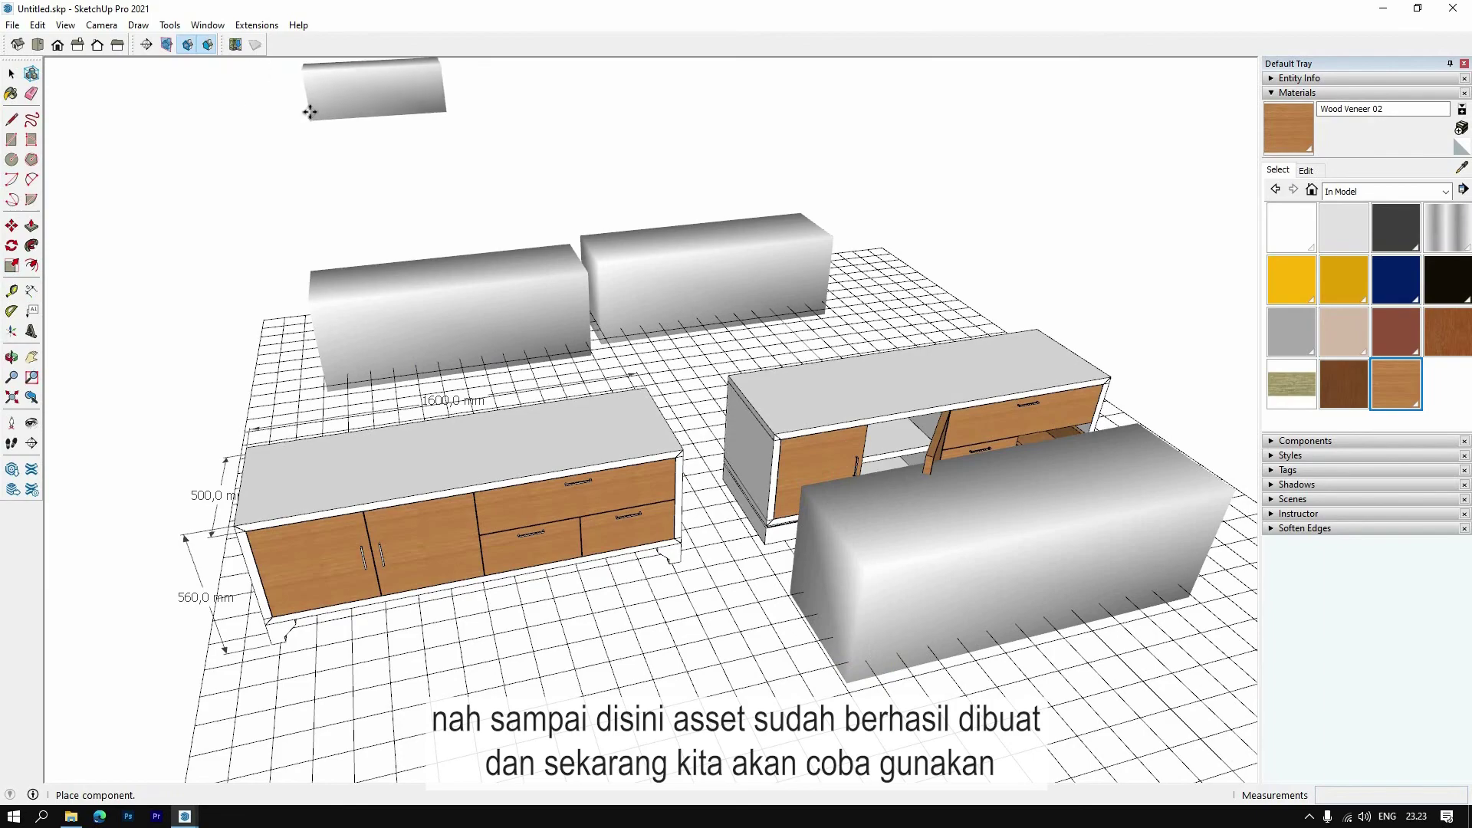
pyautogui.press('Escape')
pyautogui.click(1131, 144)
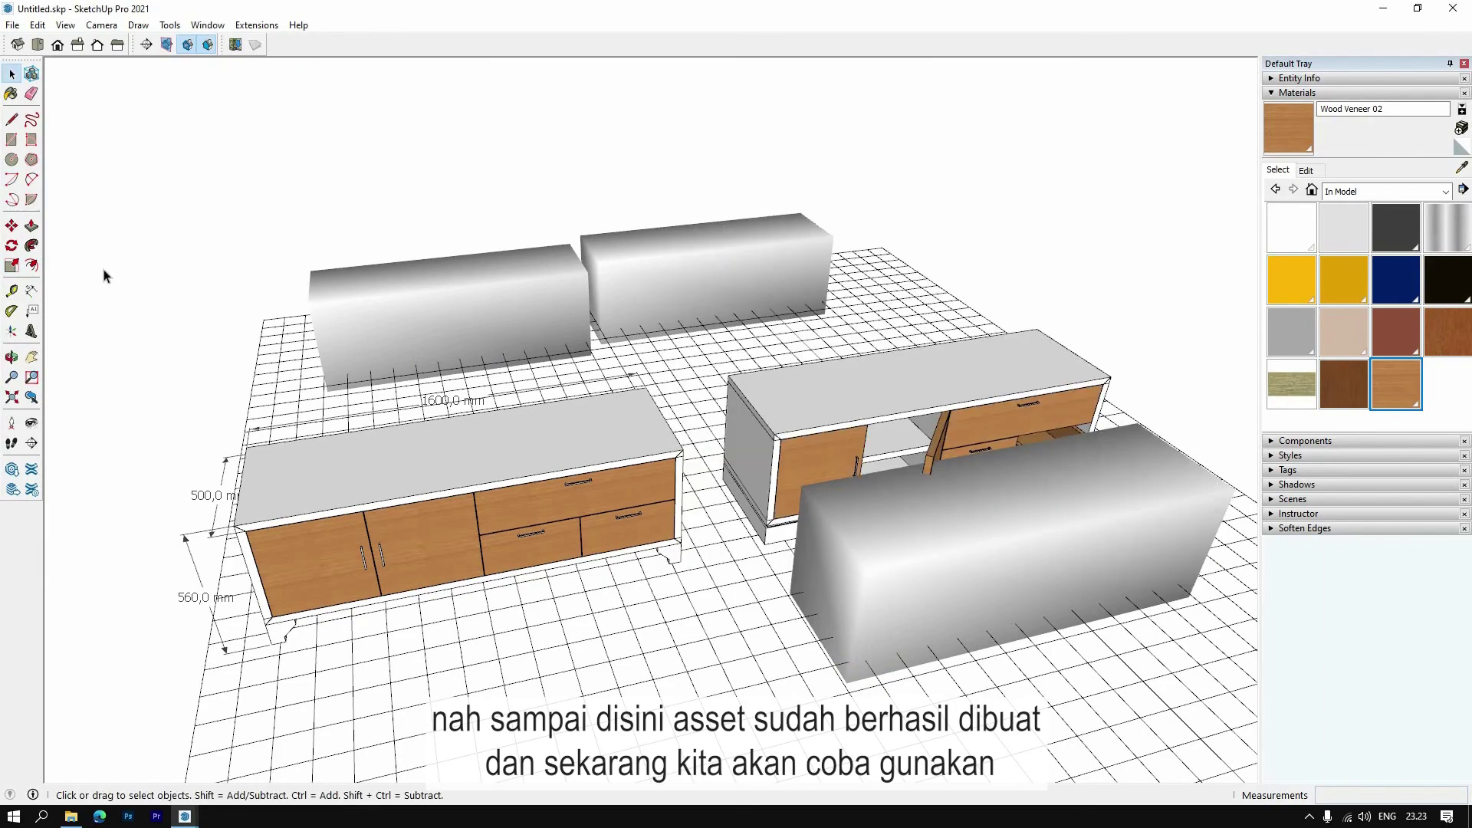
# Orbit to a low close view of the cabinets and centre the Enscape render window
pyautogui.click(13, 359)
pyautogui.moveTo(460, 345)
pyautogui.mouseDown()
pyautogui.moveTo(343, 226)
pyautogui.moveTo(351, 296)
pyautogui.moveTo(526, 602)
pyautogui.moveTo(105, 205)
pyautogui.mouseUp()
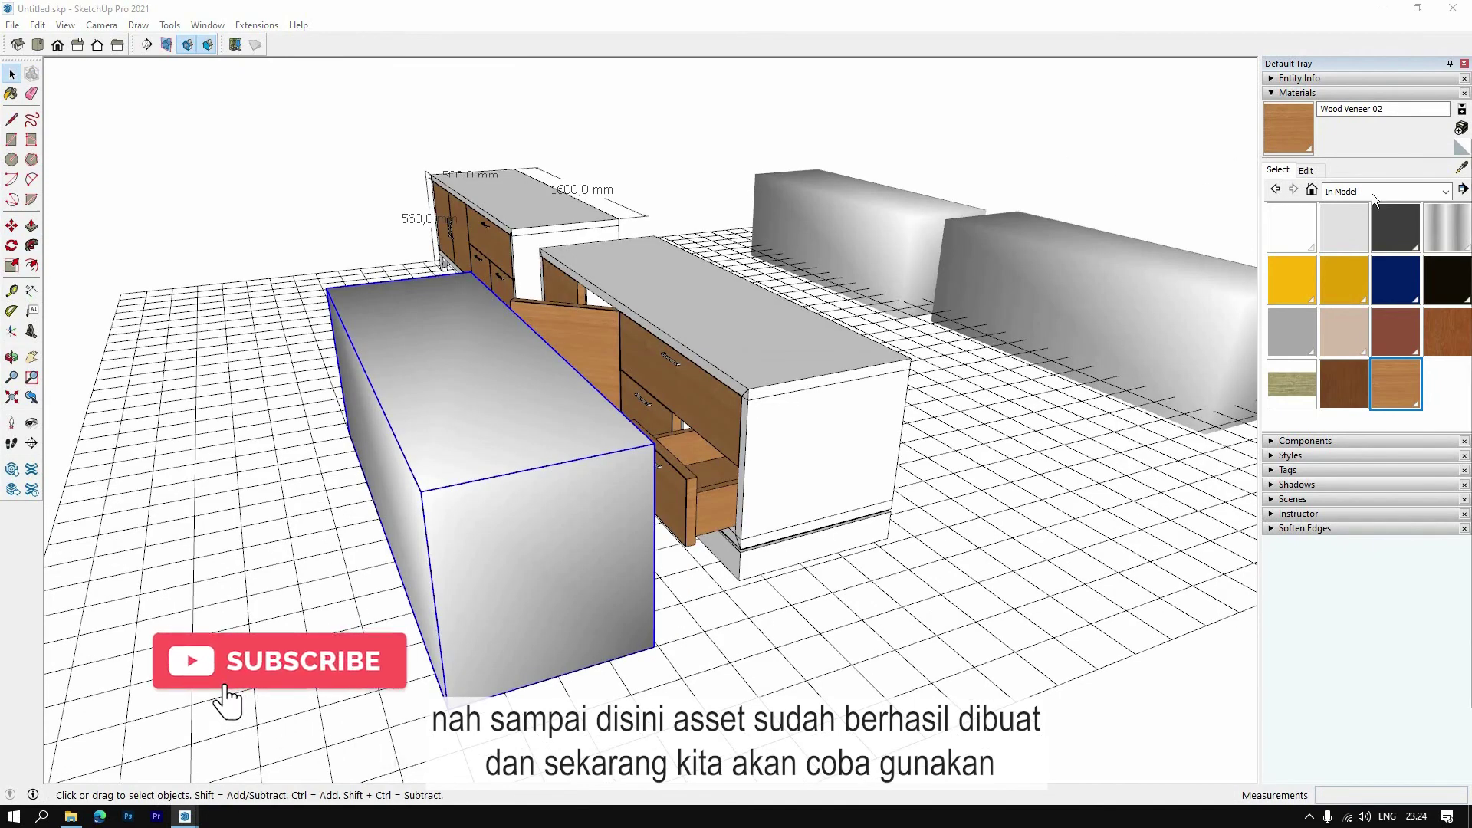
pyautogui.moveTo(1190, 161); pyautogui.dragTo(569, 136)
pyautogui.scroll(-5, 585, 388)
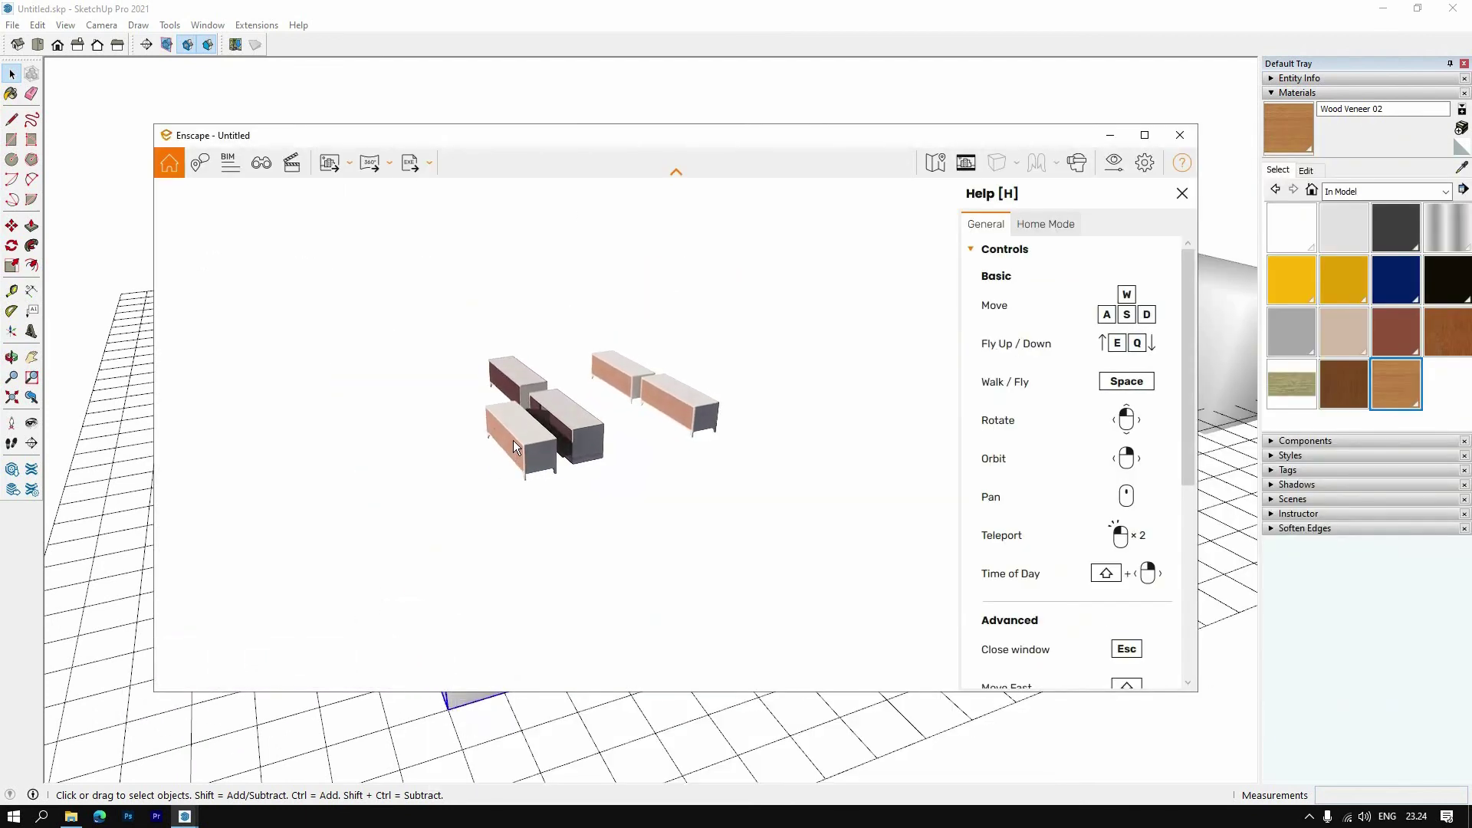
# Zoom and orbit in Enscape to inspect the rendered wooden rak_tv cabinets from above
pyautogui.scroll(3, 513, 441)
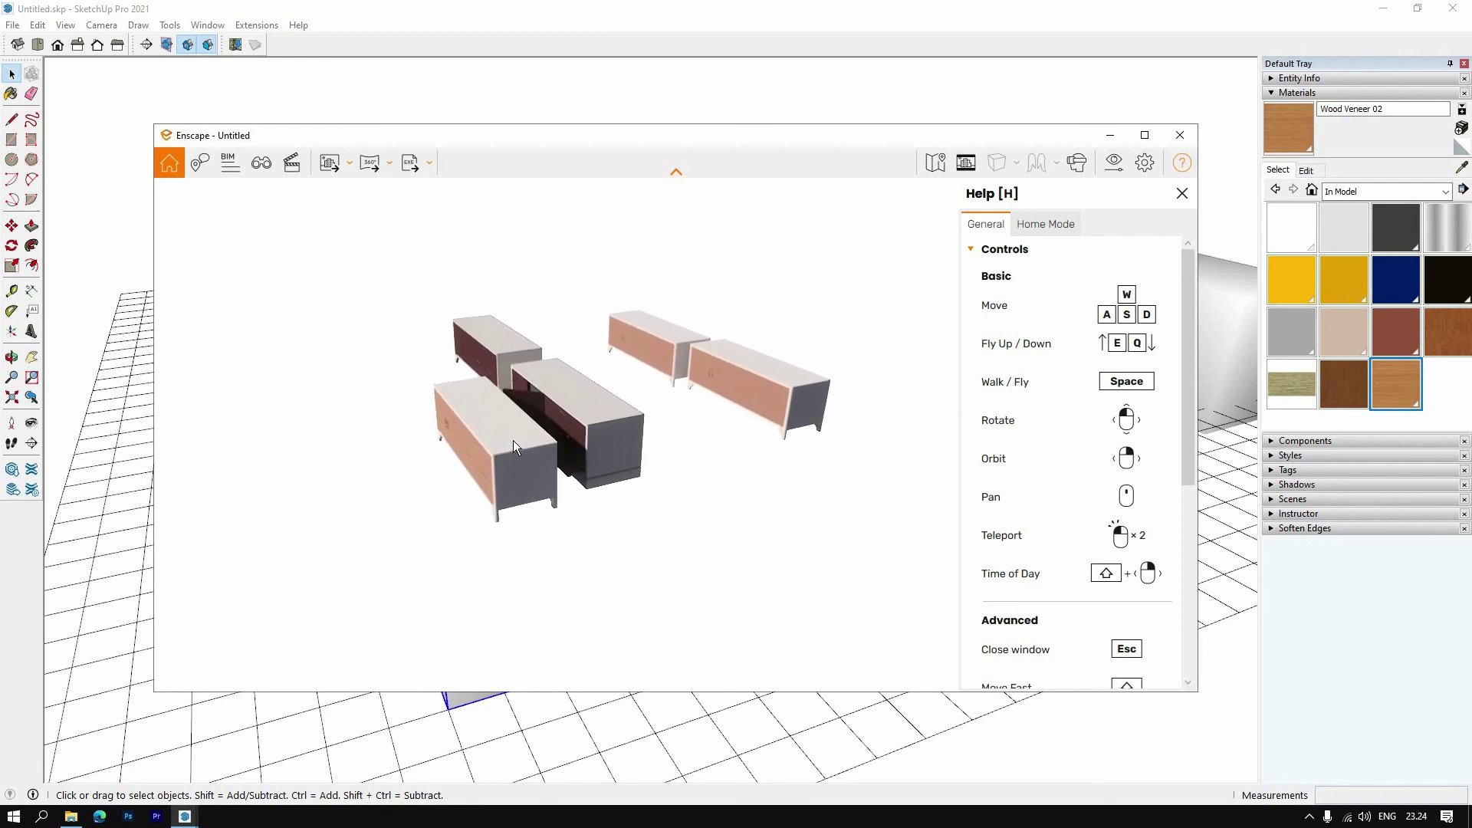
pyautogui.scroll(2, 513, 441)
pyautogui.scroll(2, 513, 440)
pyautogui.scroll(2, 513, 440)
pyautogui.scroll(3, 448, 484)
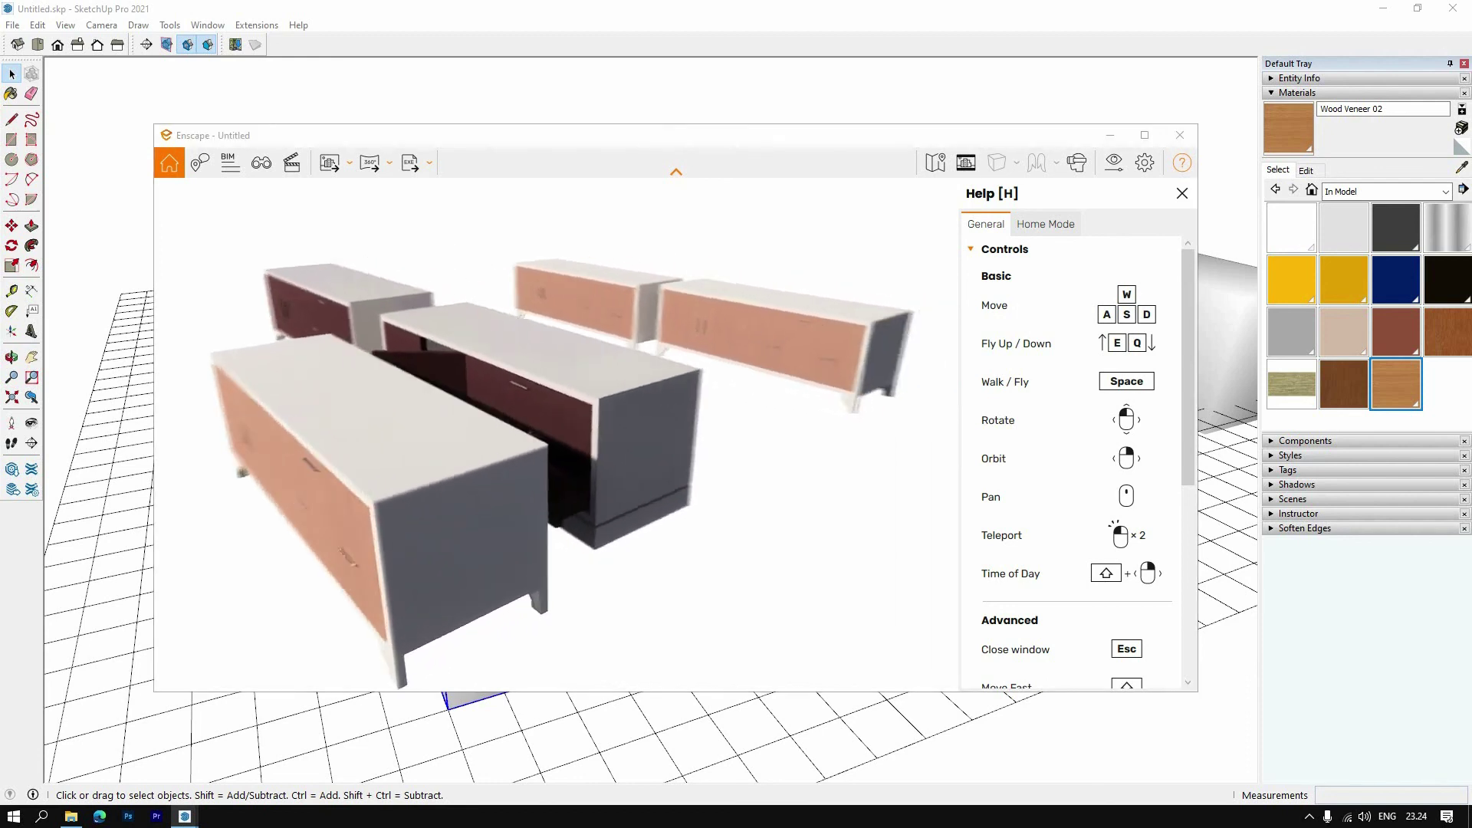
pyautogui.scroll(-5, 448, 485)
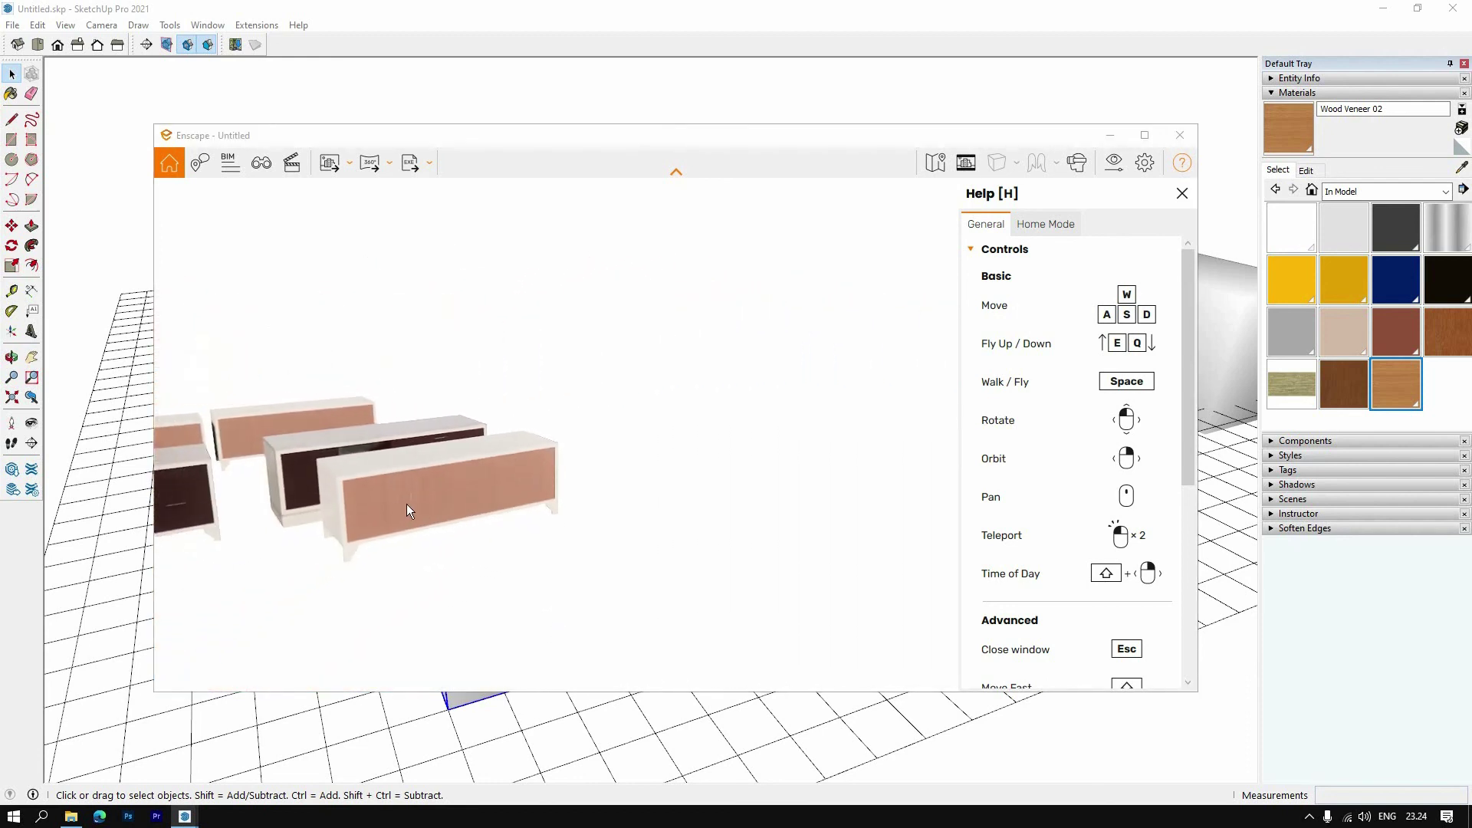
pyautogui.moveTo(344, 526)
pyautogui.mouseDown(button='right')
pyautogui.moveTo(398, 491)
pyautogui.moveTo(322, 498)
pyautogui.moveTo(448, 498)
pyautogui.mouseUp(button='right')
pyautogui.scroll(3, 558, 436)
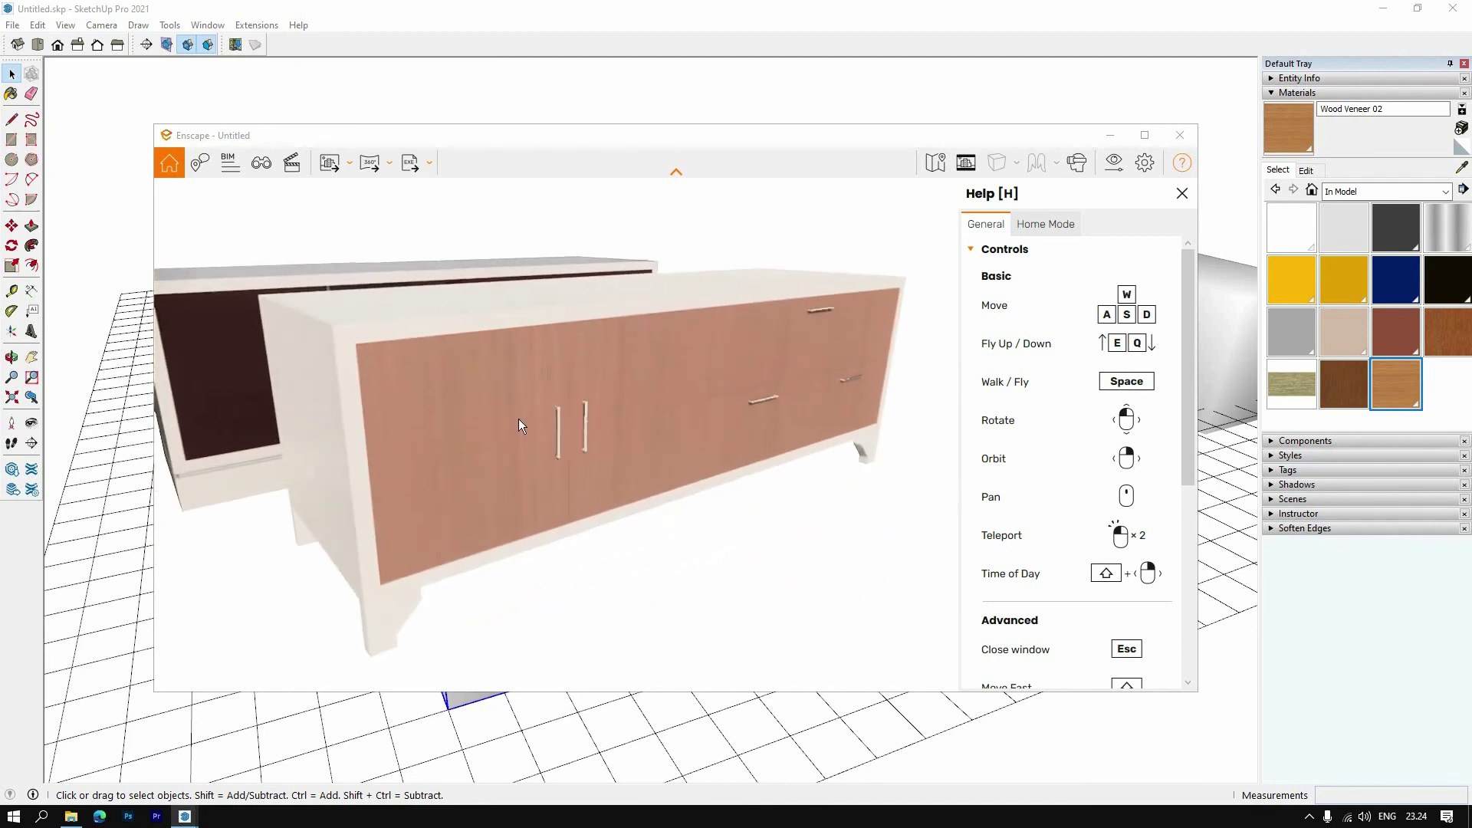
pyautogui.scroll(-5, 463, 552)
pyautogui.moveTo(463, 537); pyautogui.dragTo(565, 305, button='right')
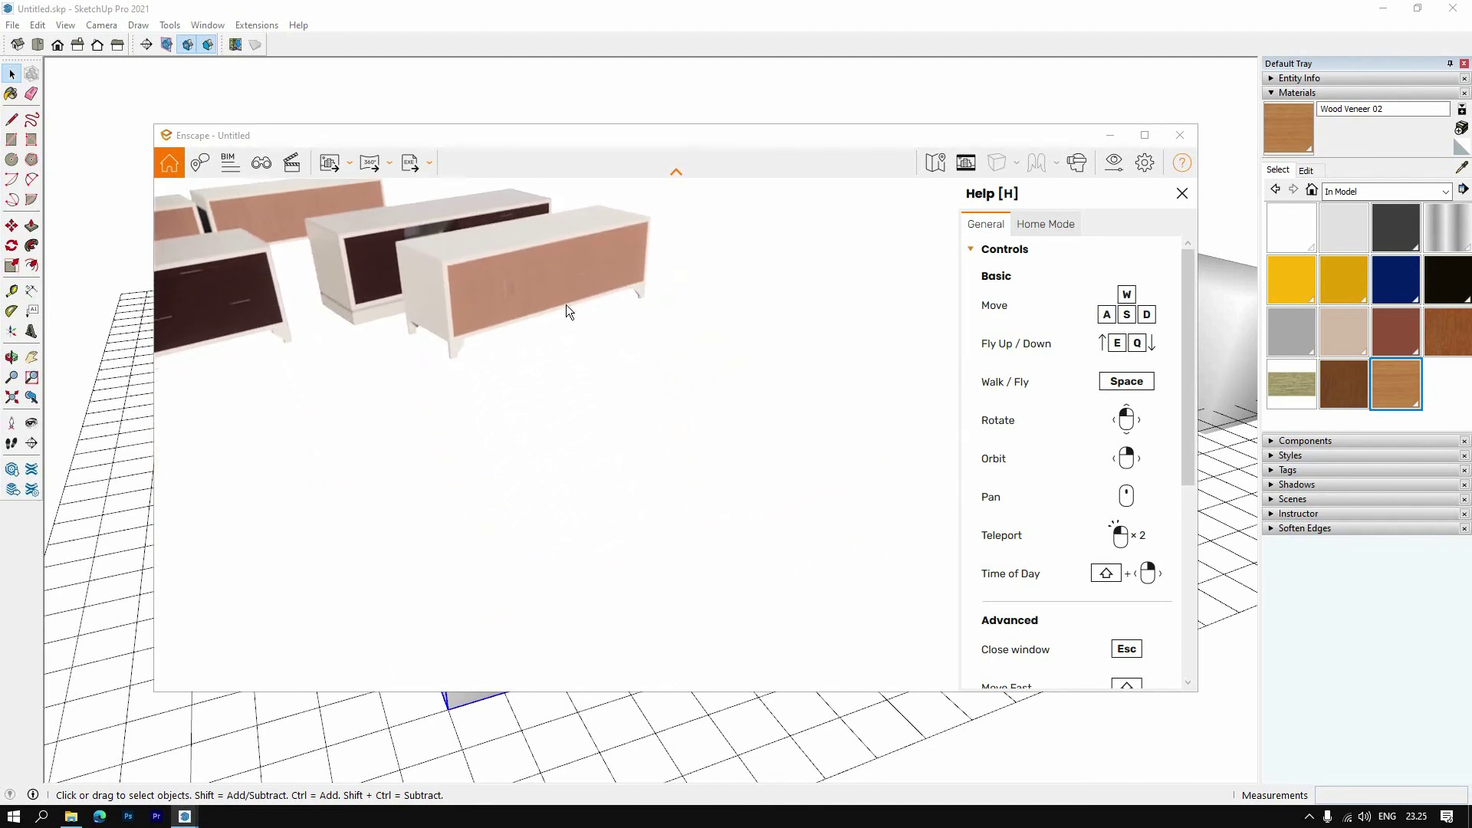
# Close the Enscape help panel, narrow its window, and select the far-right rak_tv proxy in SketchUp
pyautogui.moveTo(517, 138); pyautogui.dragTo(638, 123)
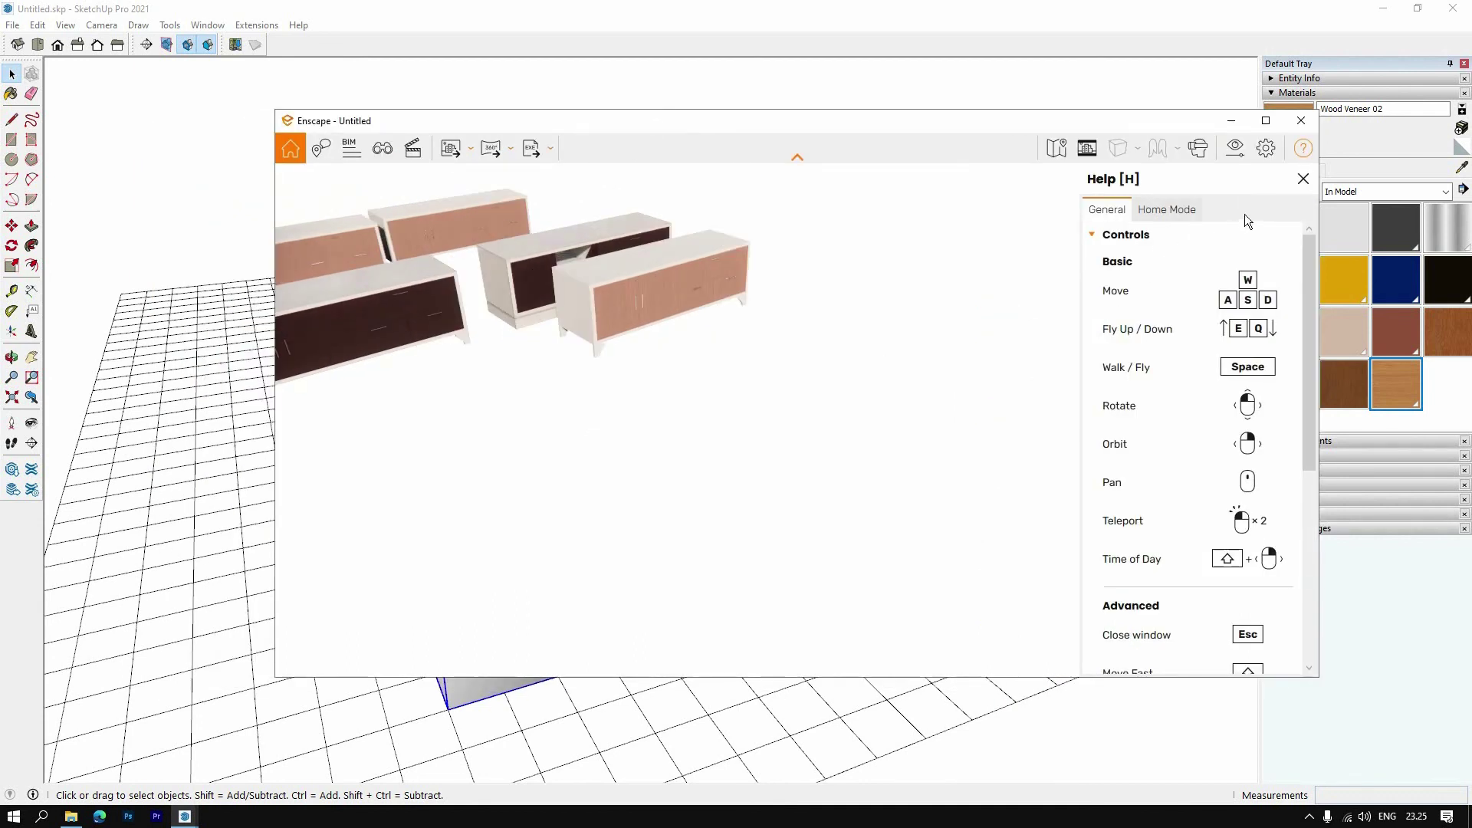
pyautogui.click(1304, 181)
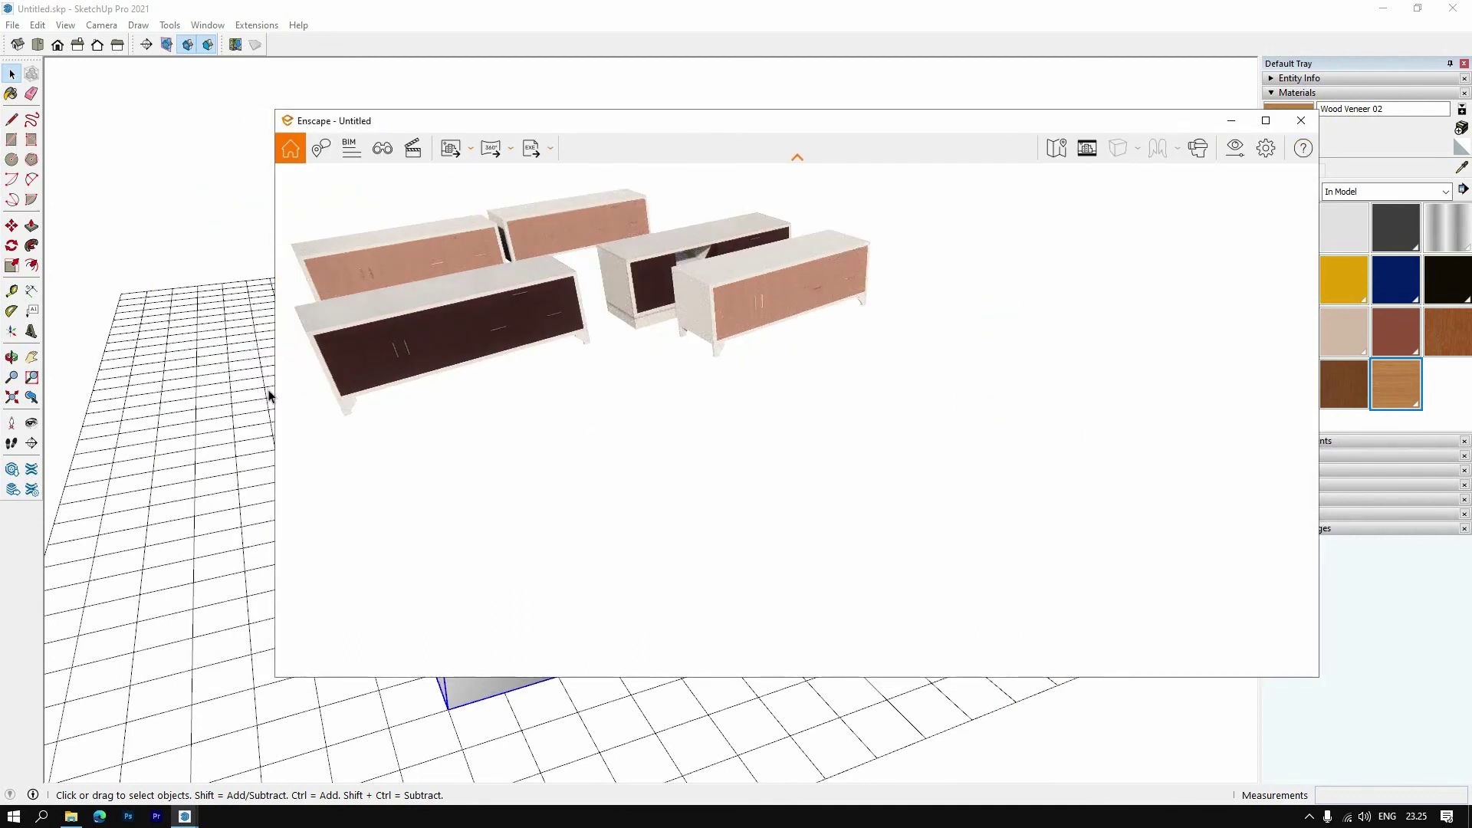
pyautogui.moveTo(274, 395); pyautogui.dragTo(634, 414)
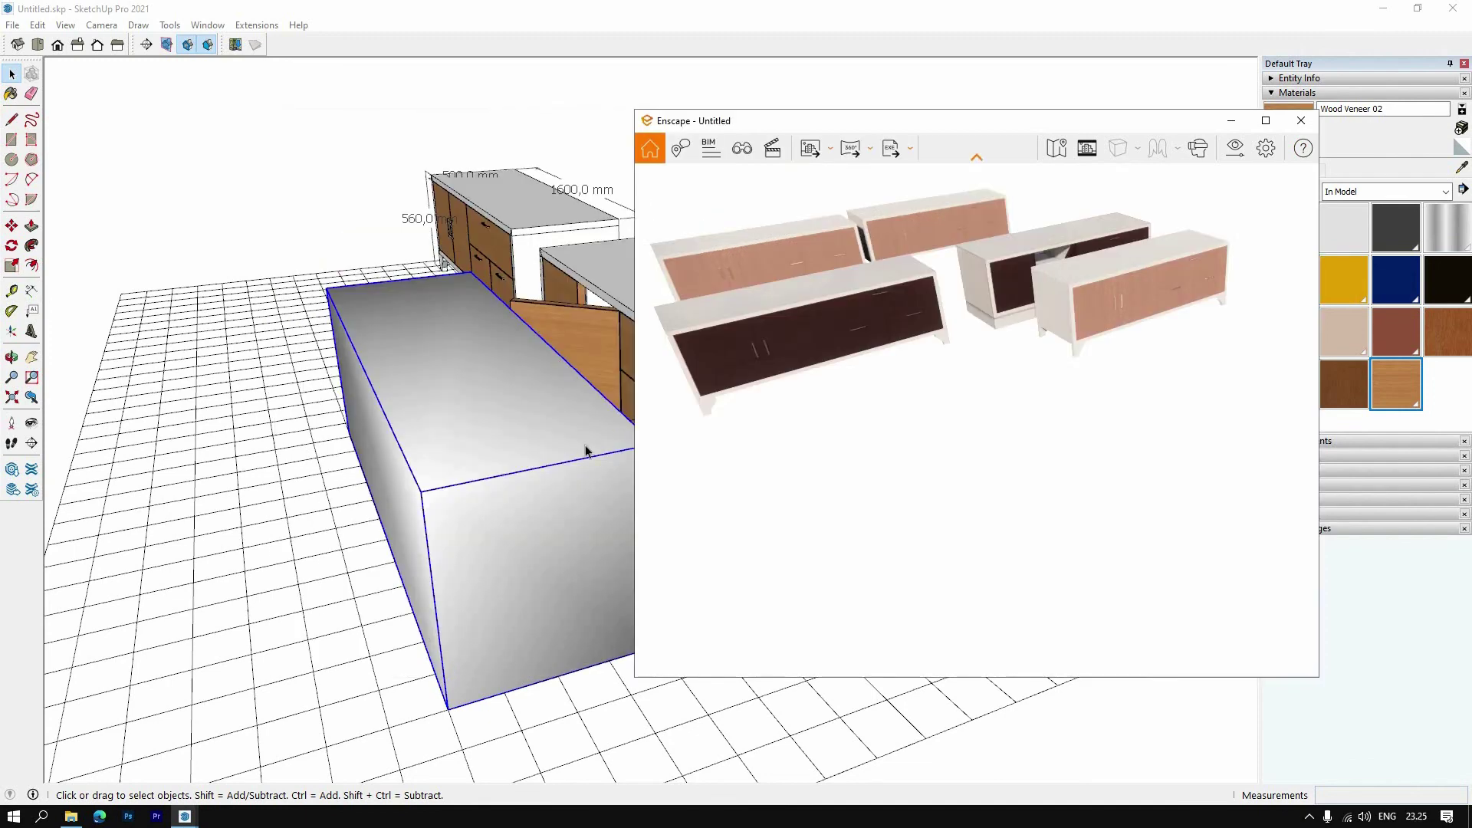
pyautogui.click(426, 412)
pyautogui.click(1084, 299)
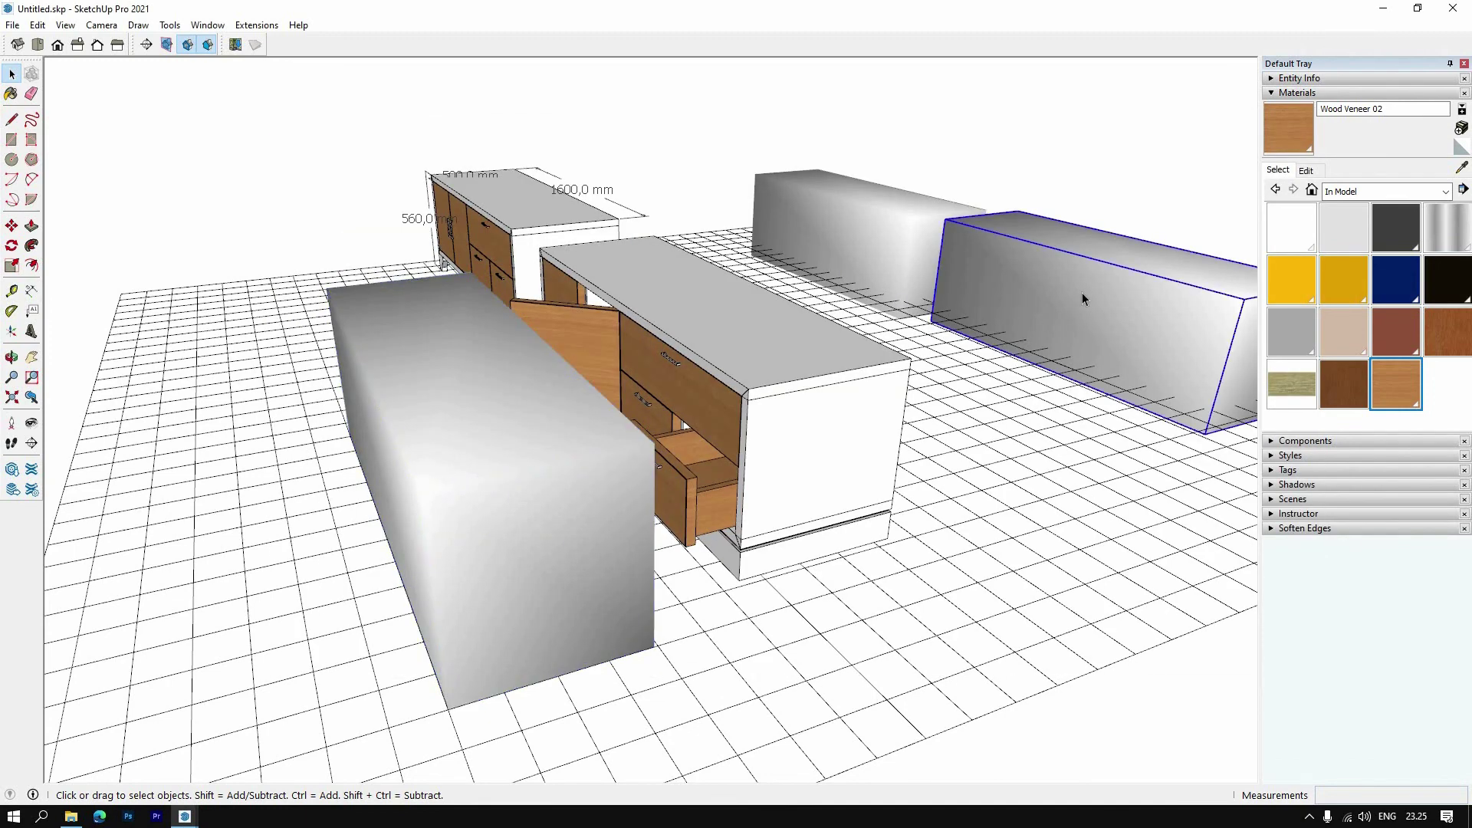